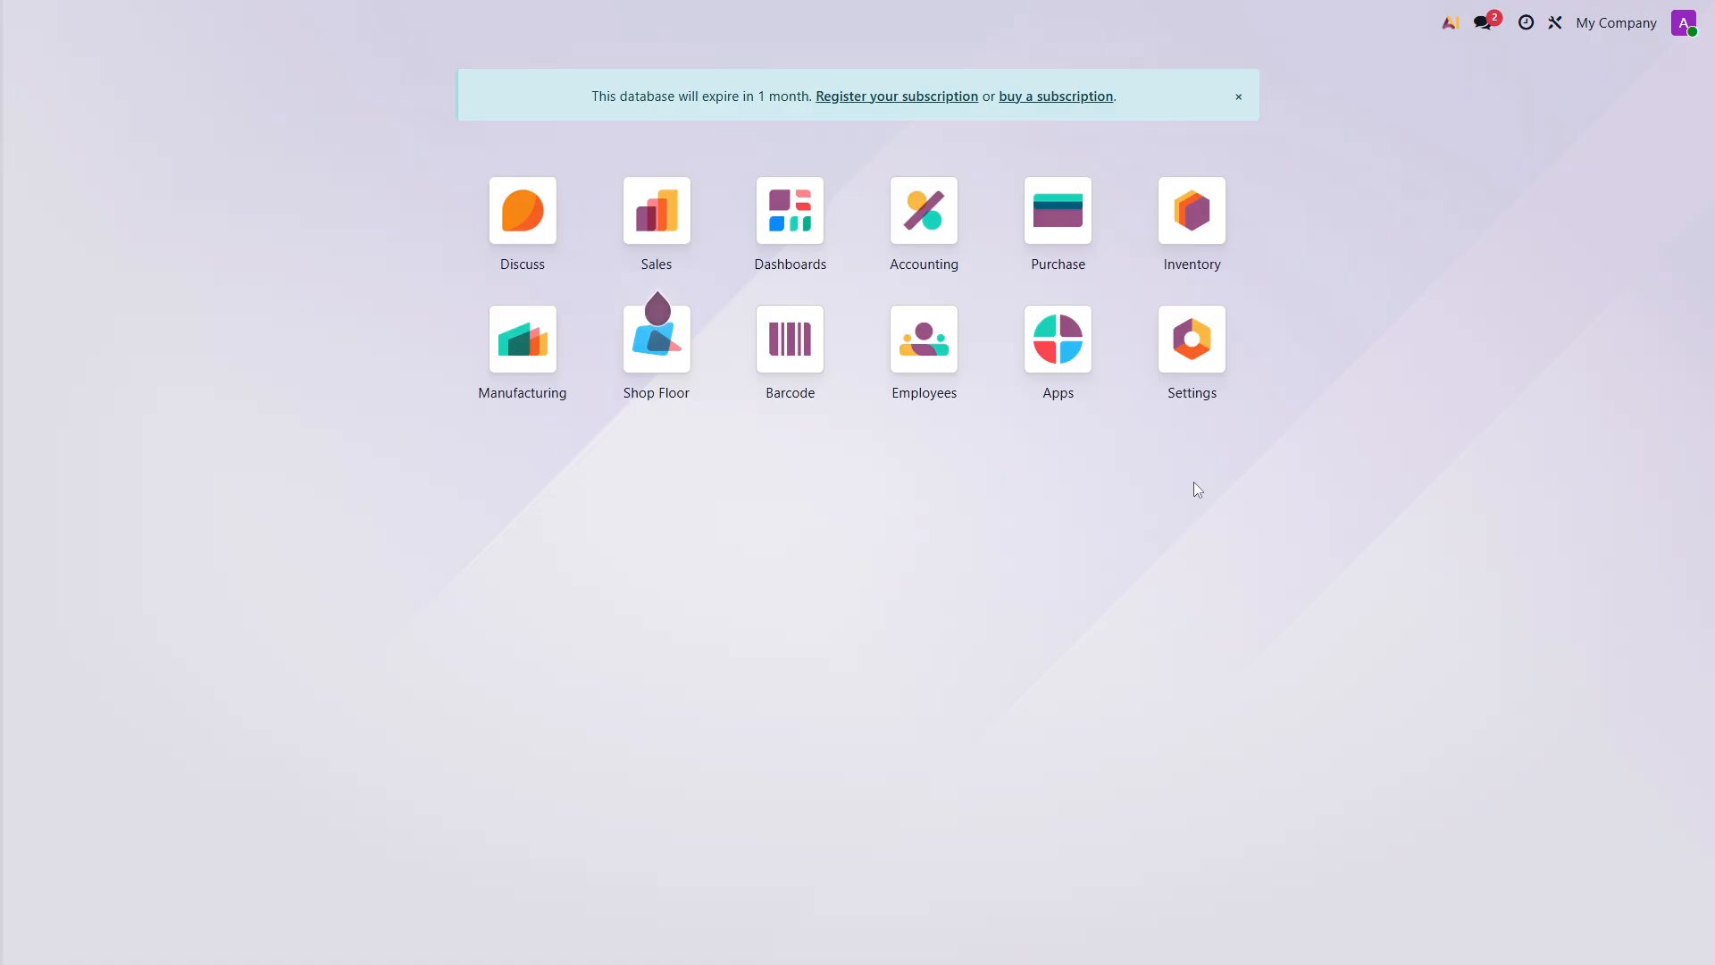
- Search the general settings for "multi" to check the Multi-Step Routes option
click(1194, 339)
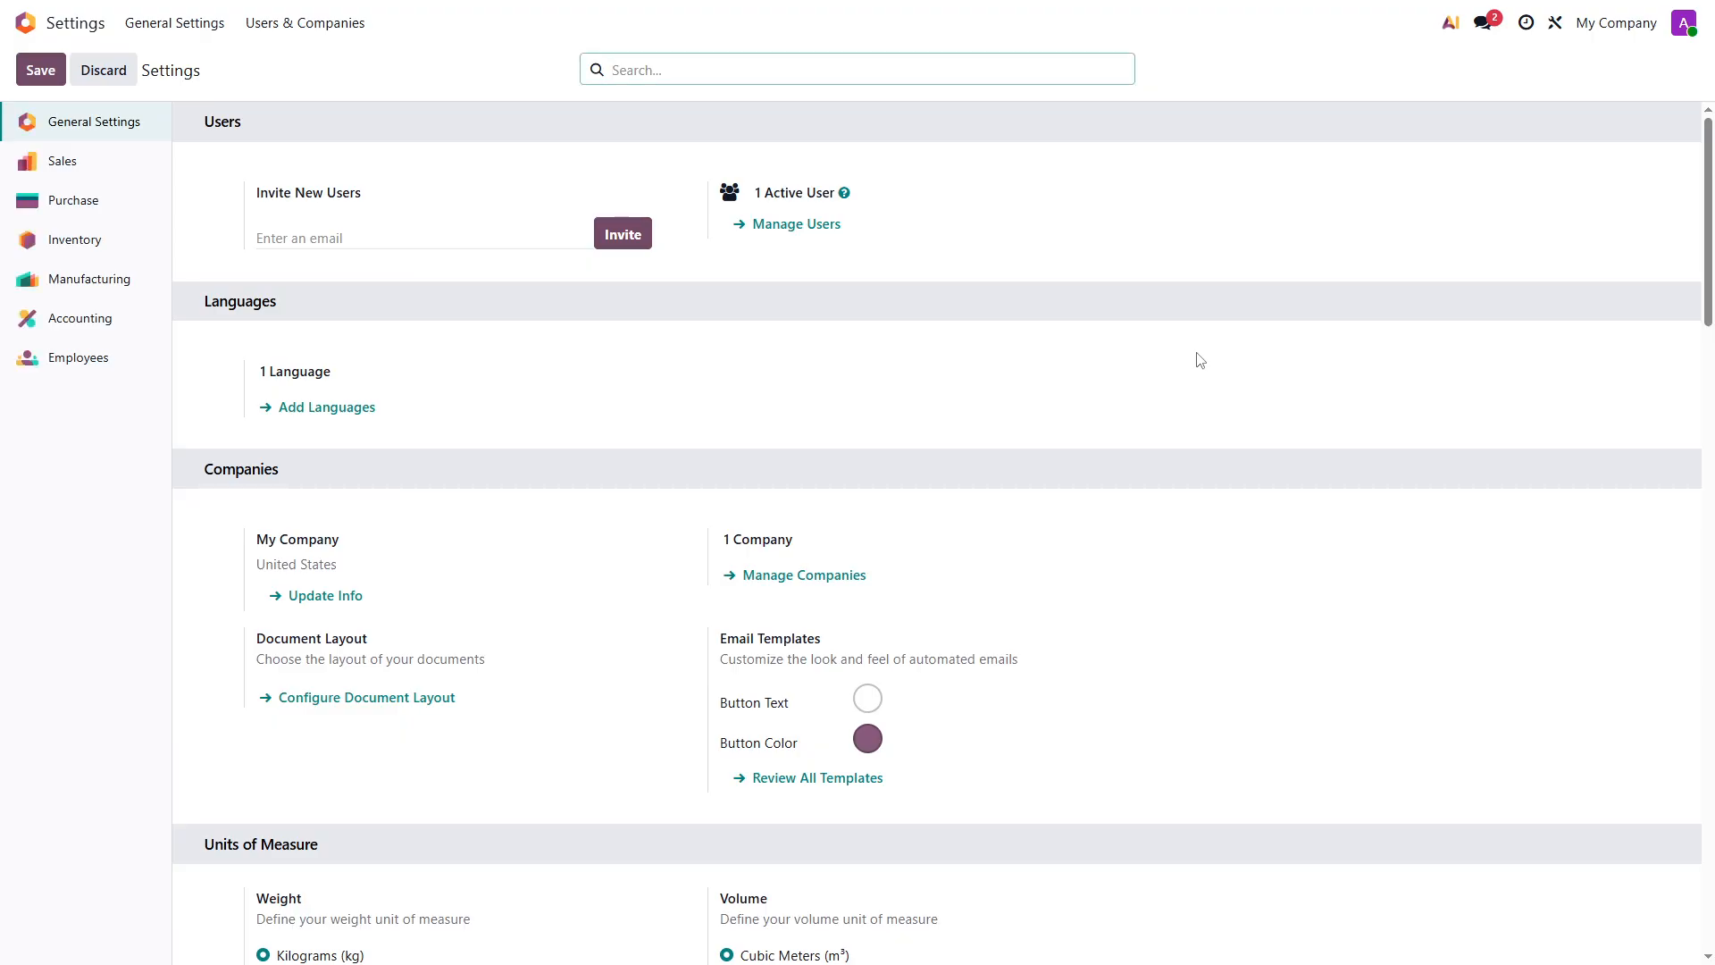
text(multi)
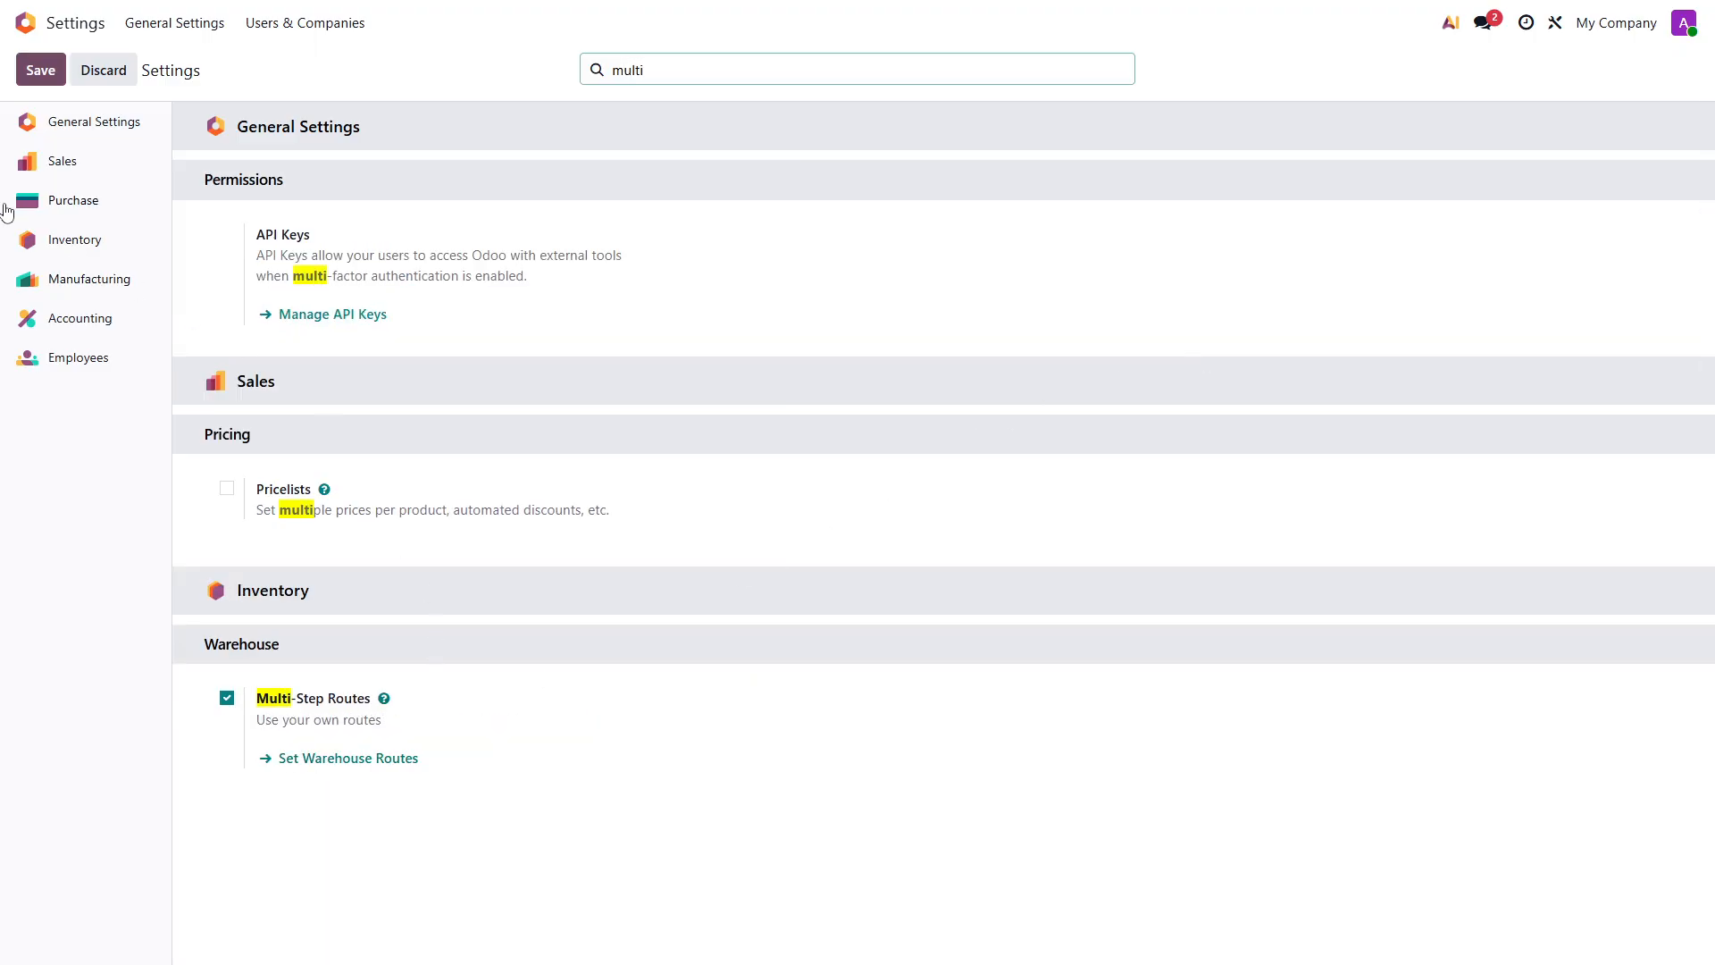
click(26, 24)
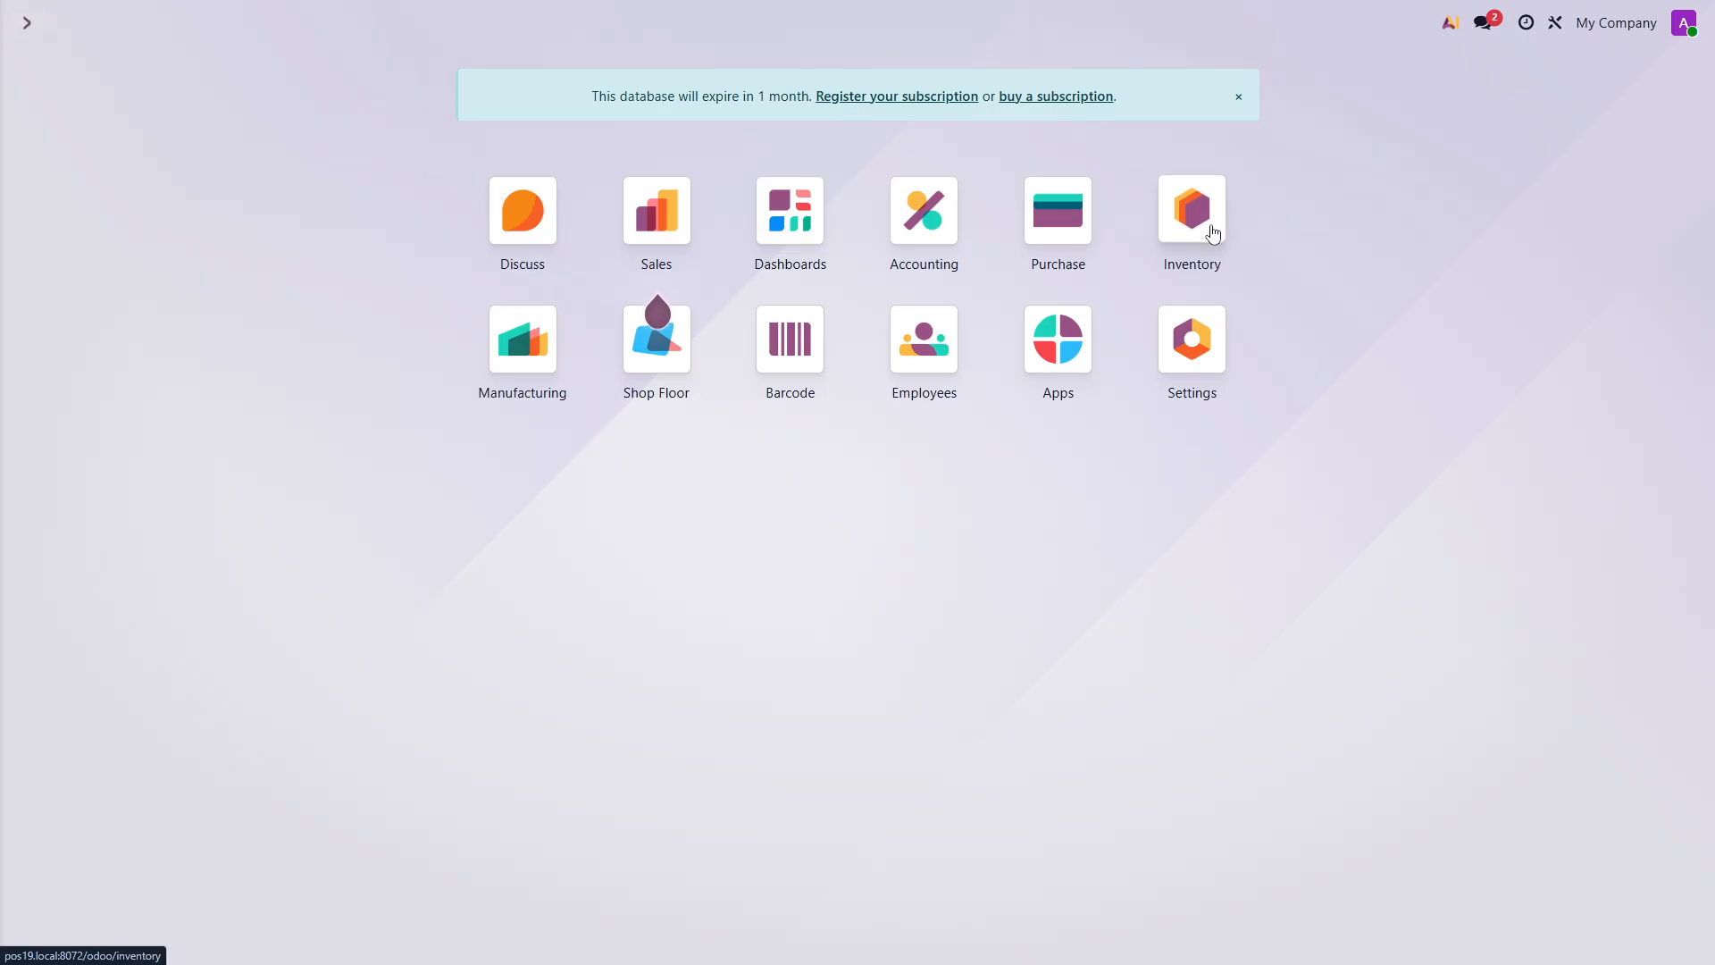
- Review the Inventory routes, including the archived ones, and examine the Buy route's applicability and rules
click(1213, 234)
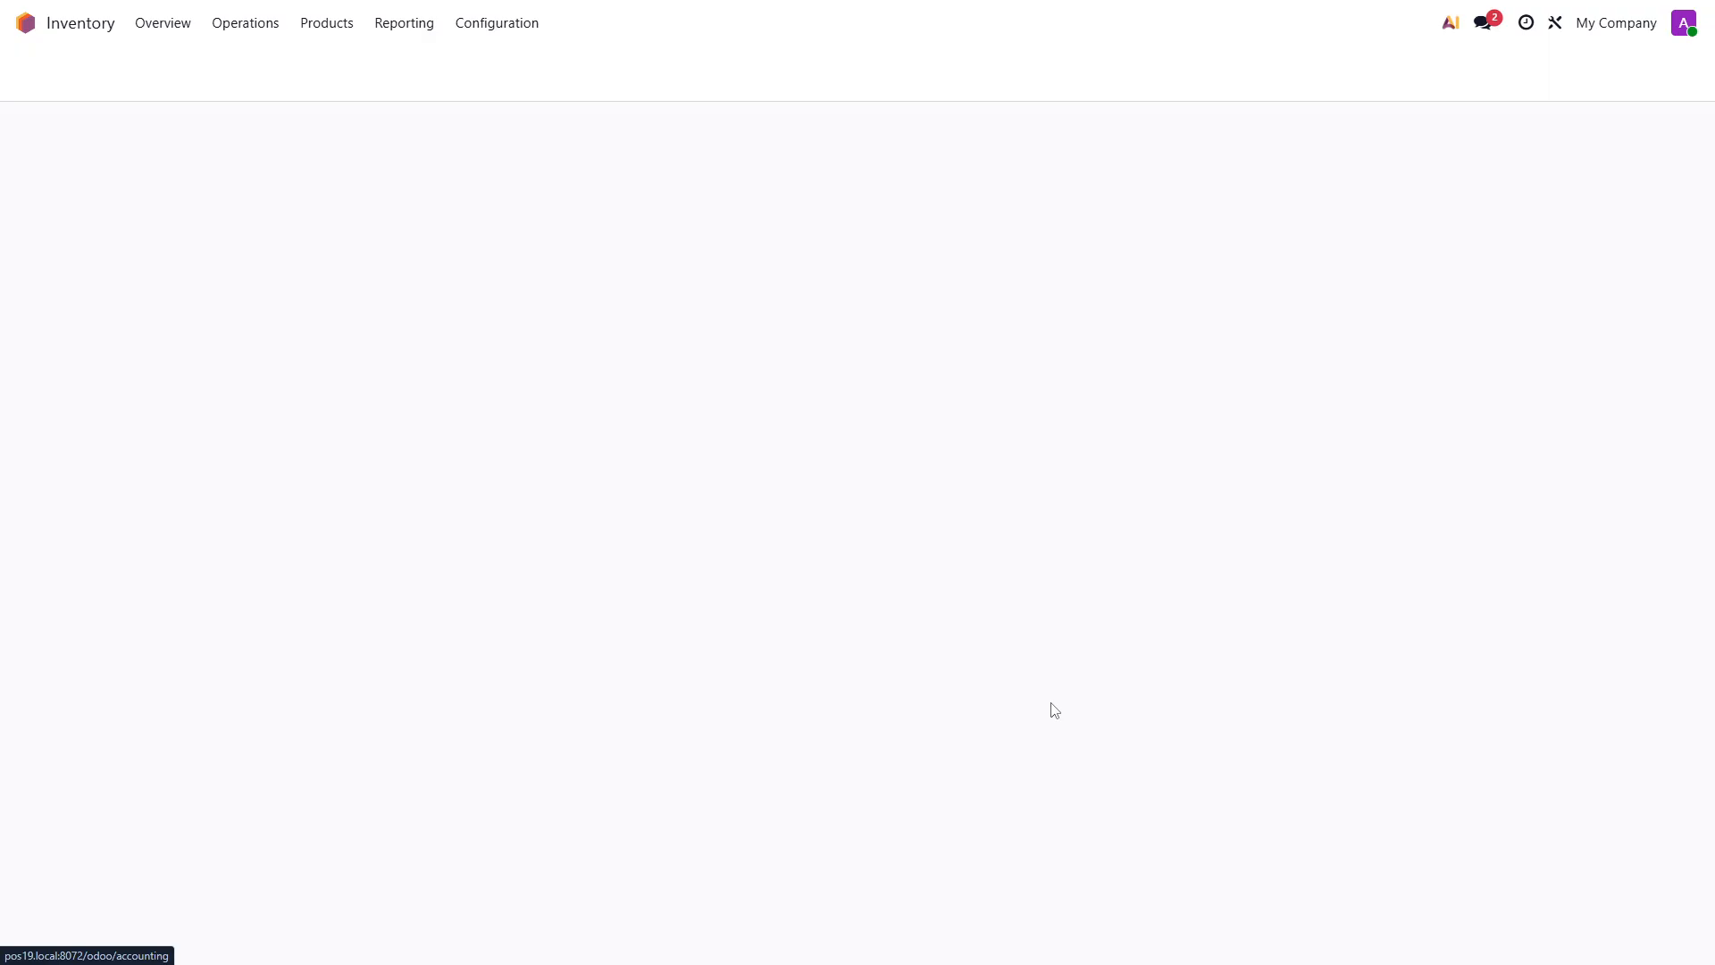
click(489, 25)
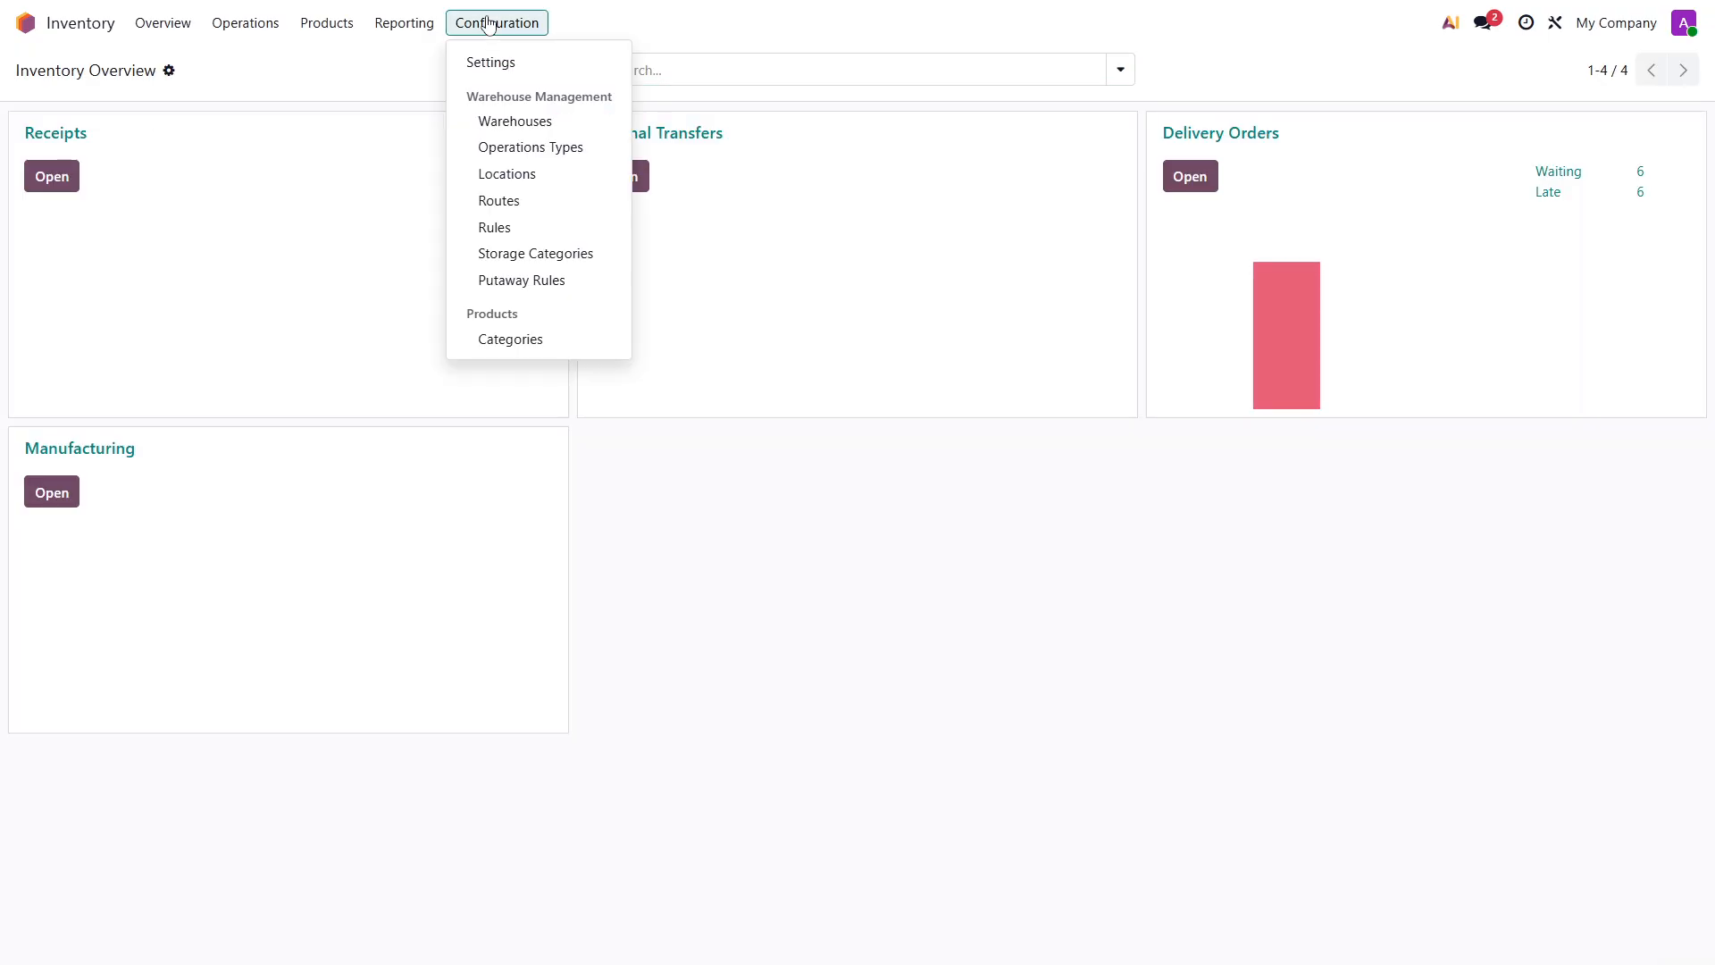
click(533, 208)
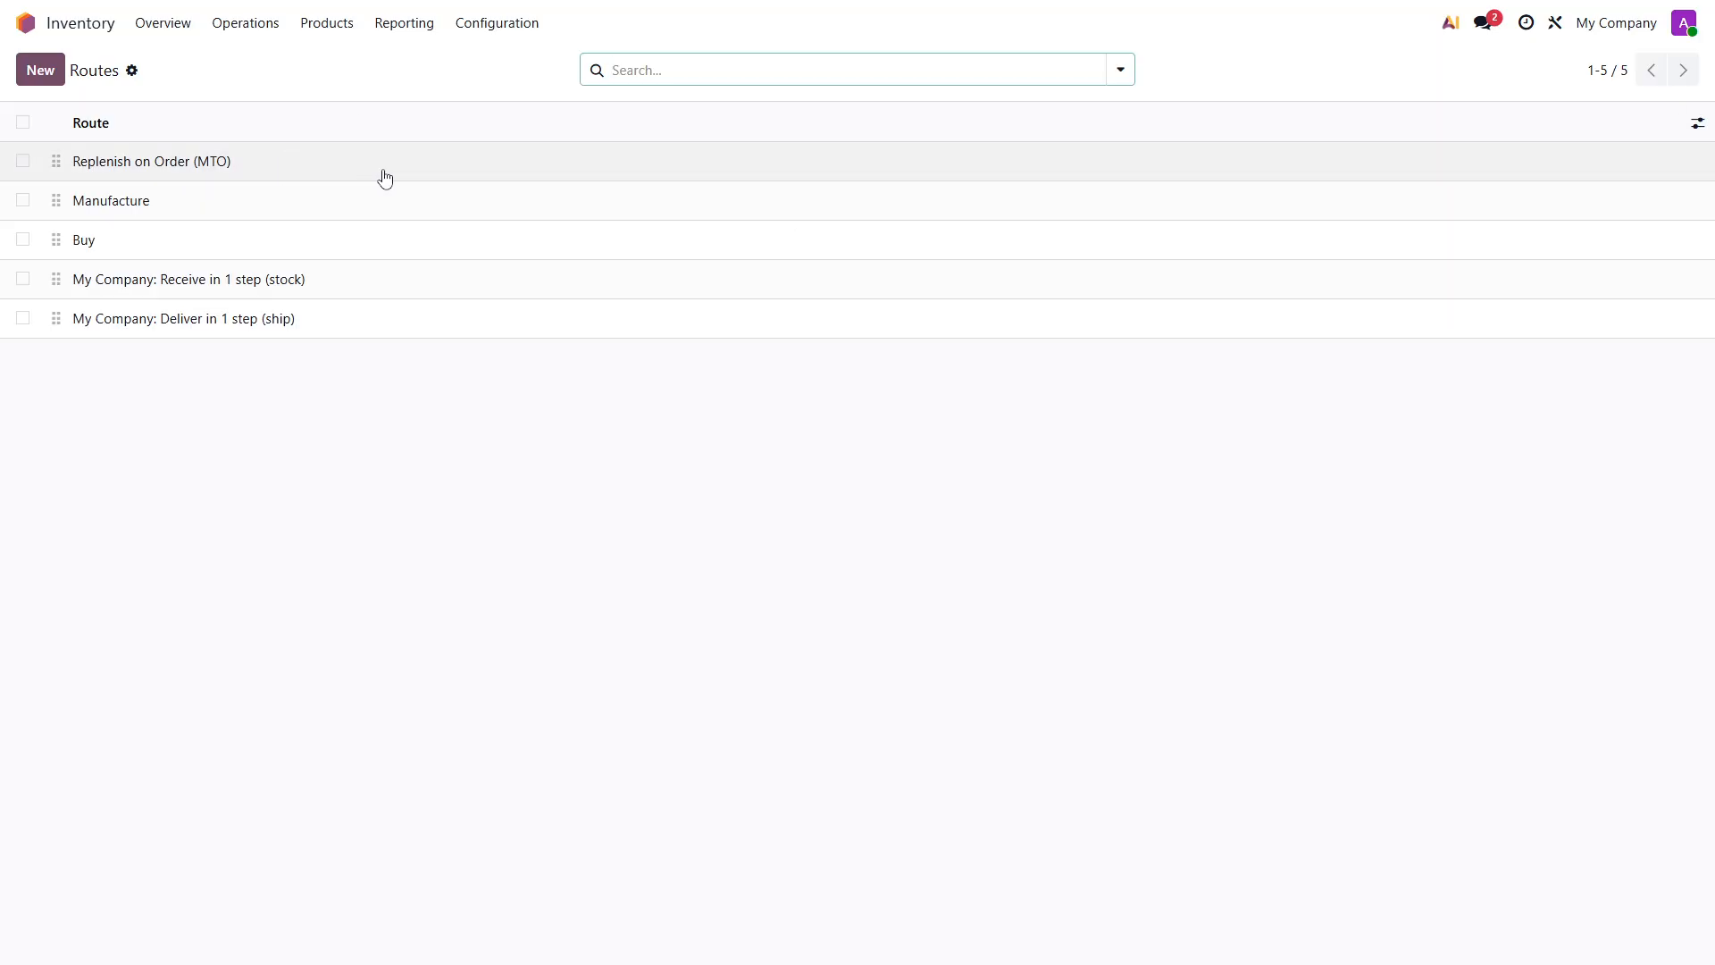
click(1128, 79)
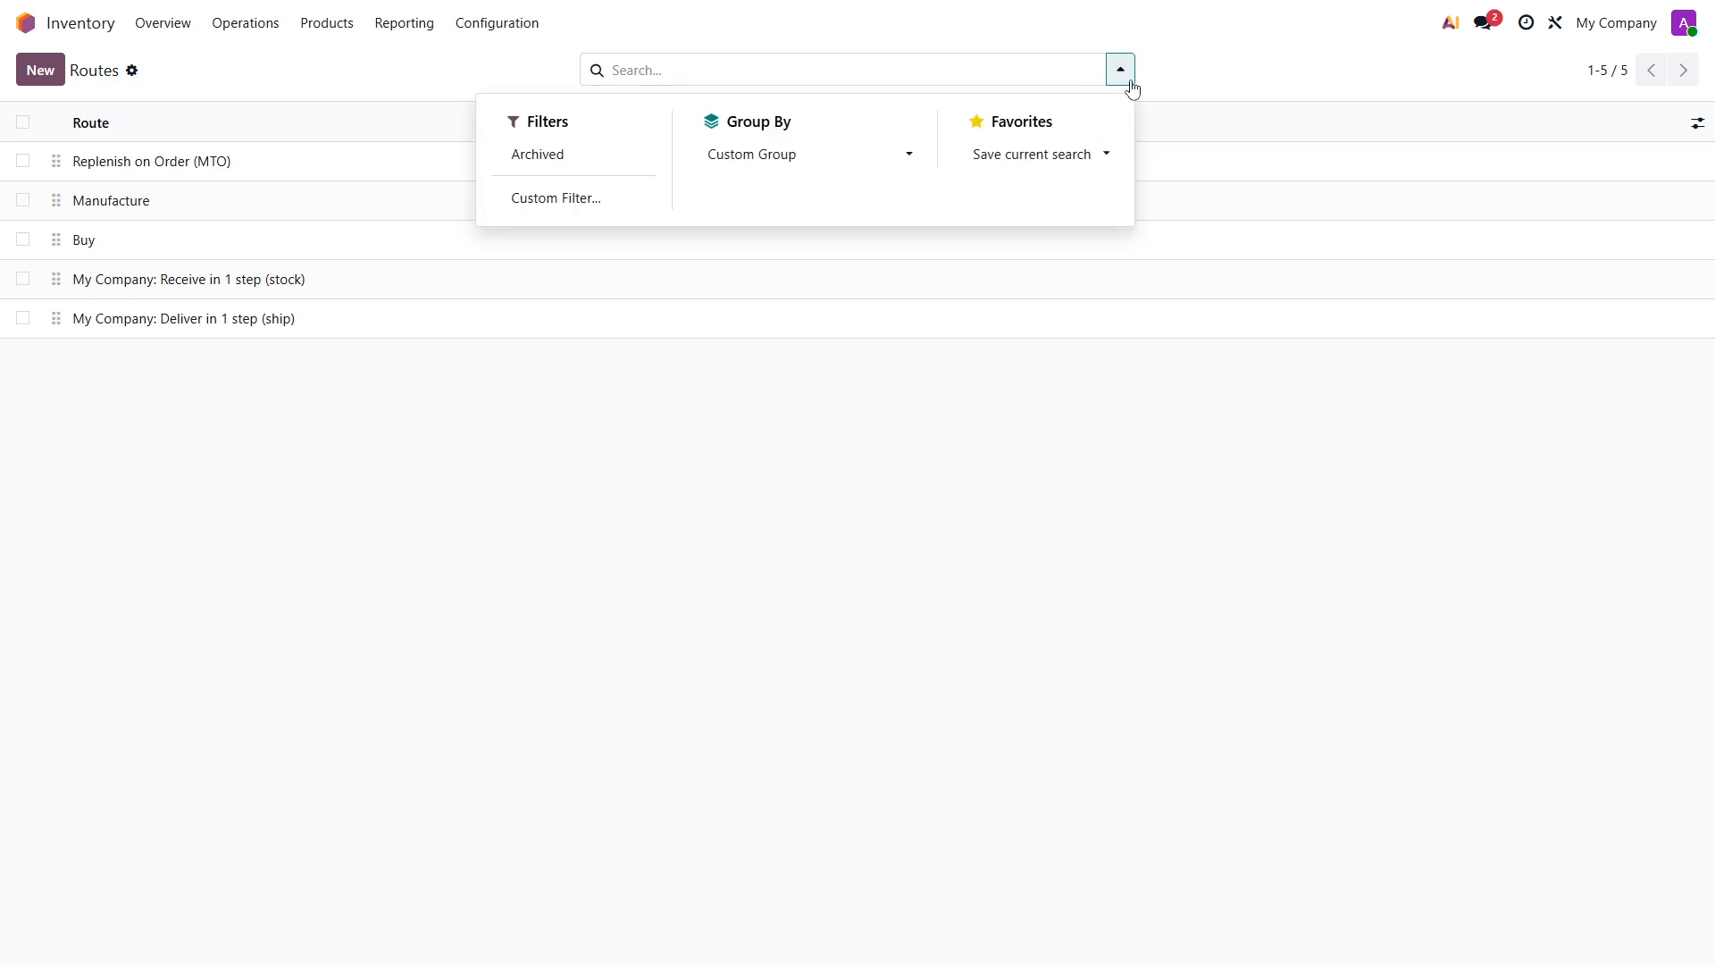
click(555, 172)
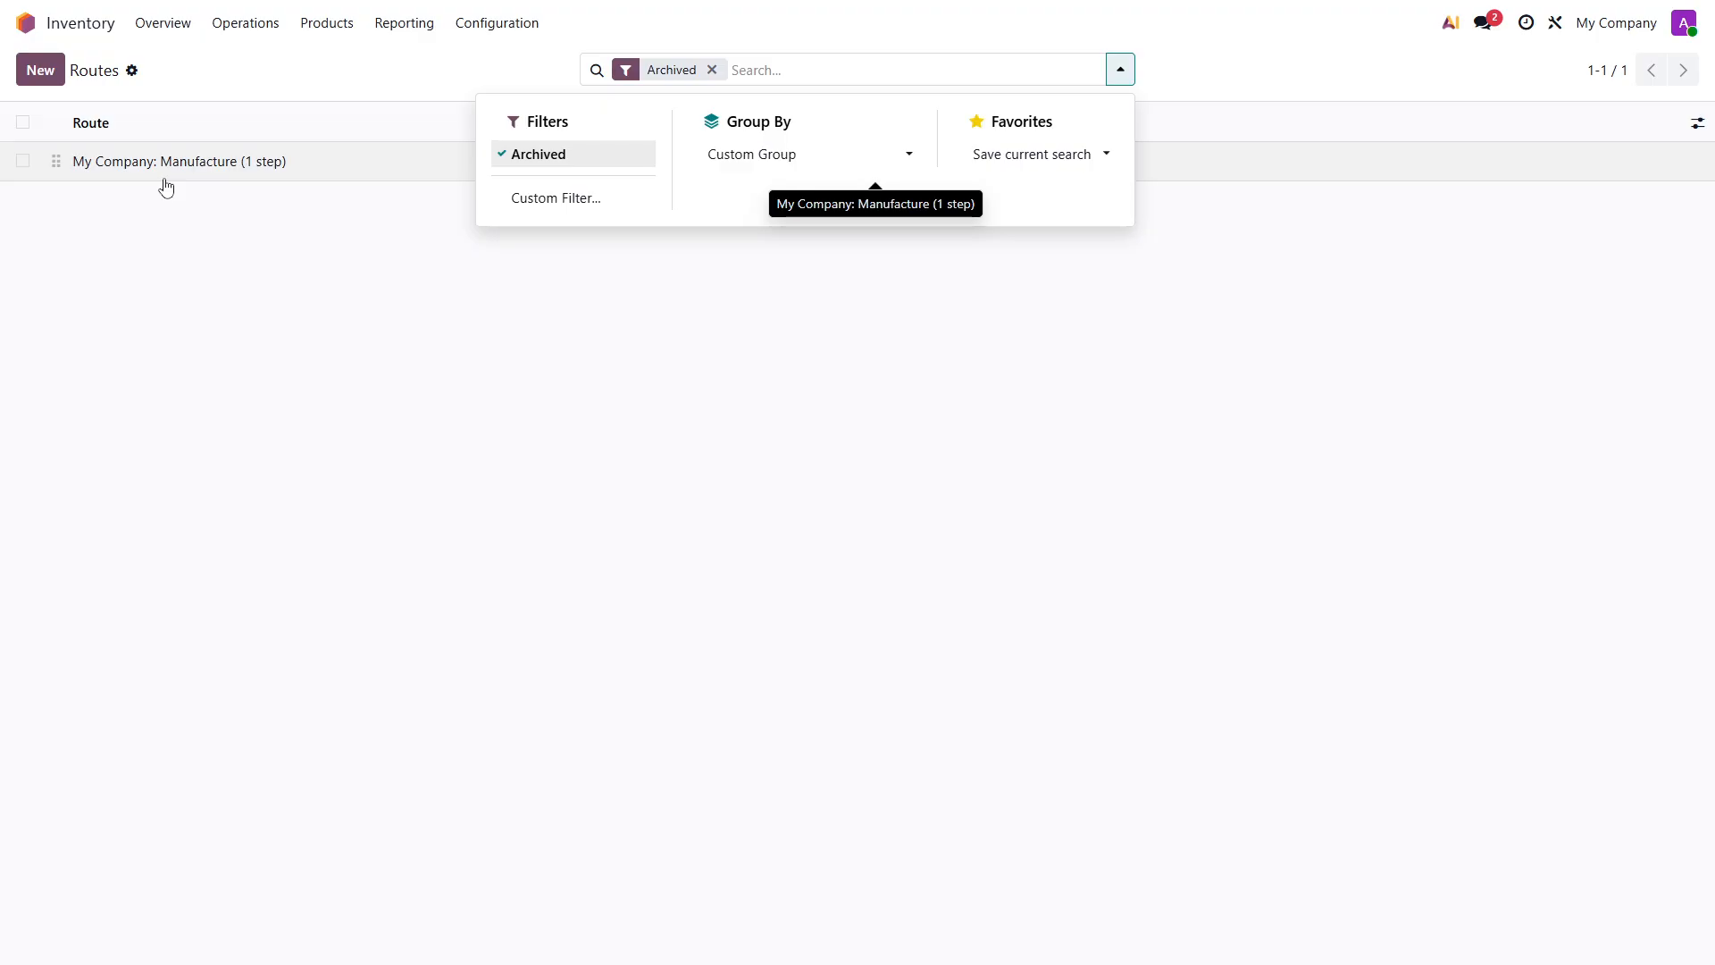
click(712, 69)
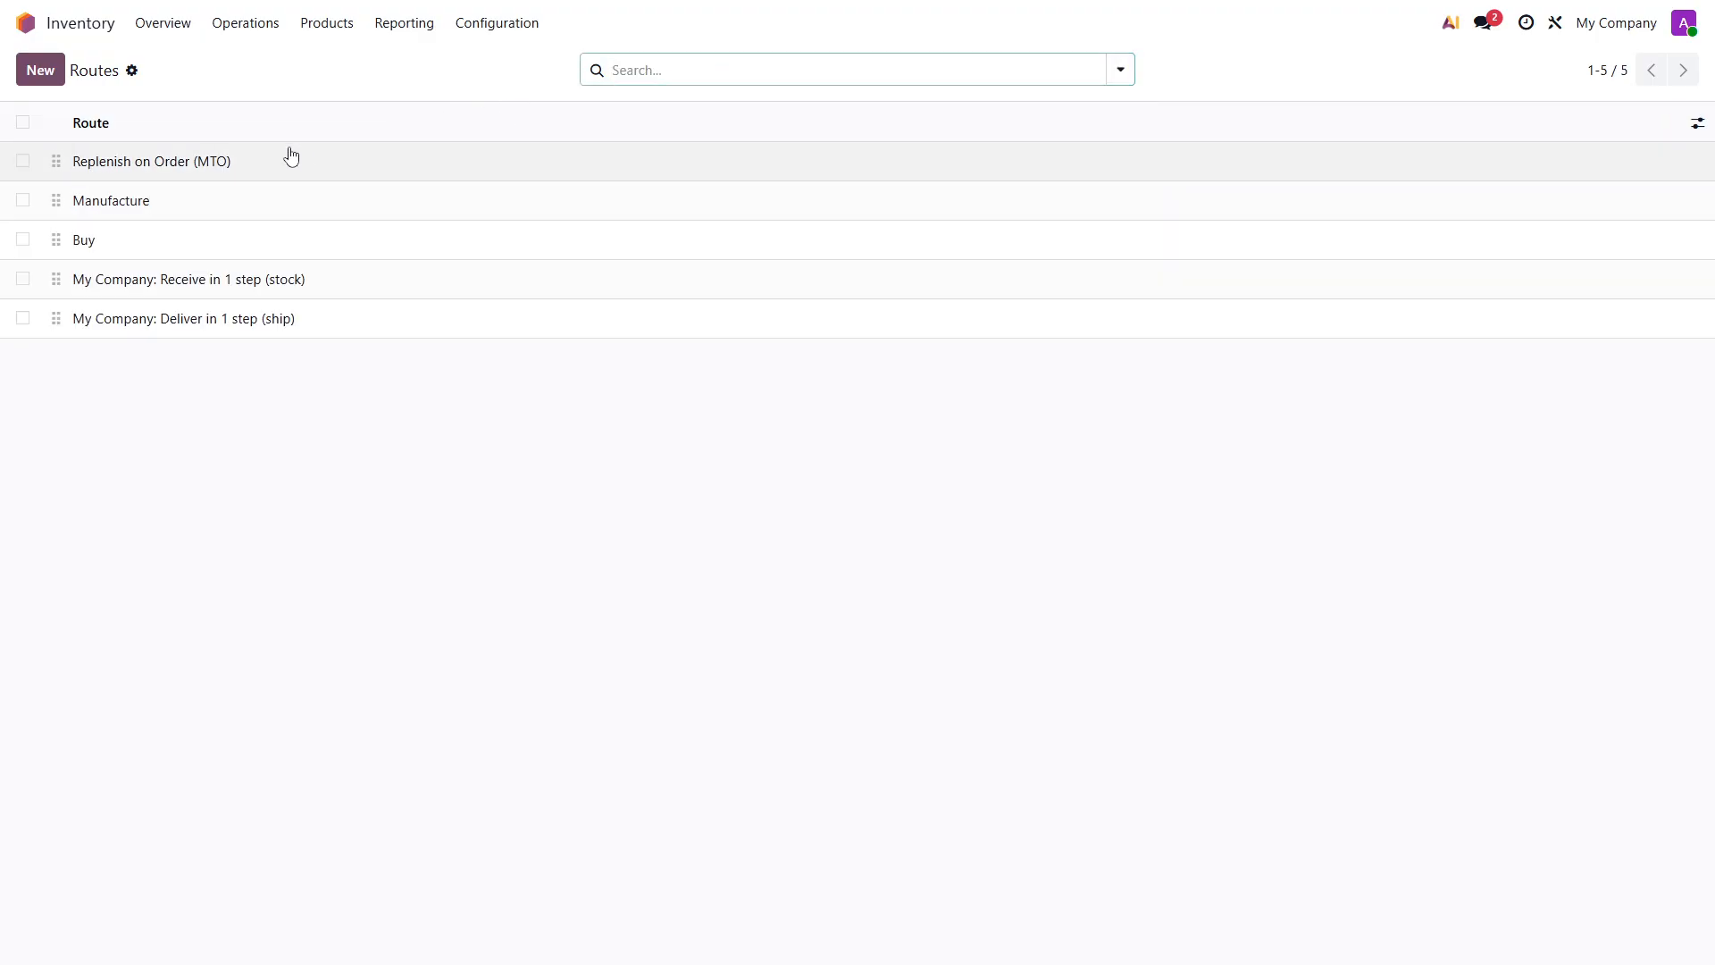
click(204, 243)
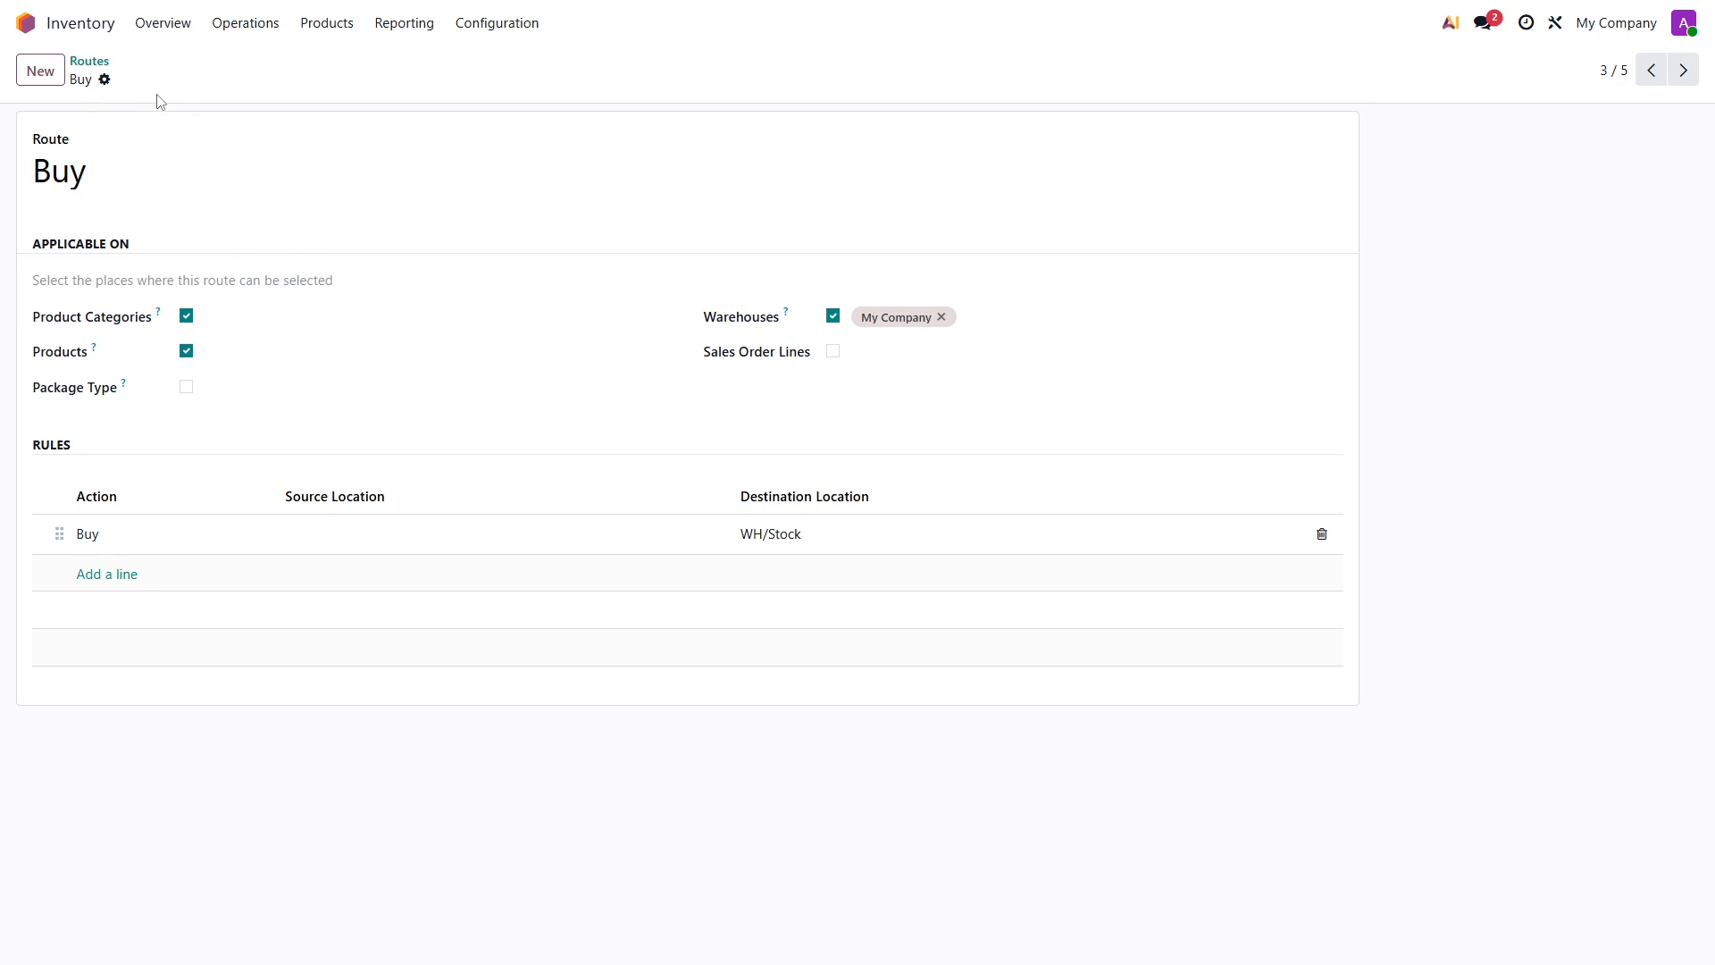
click(90, 61)
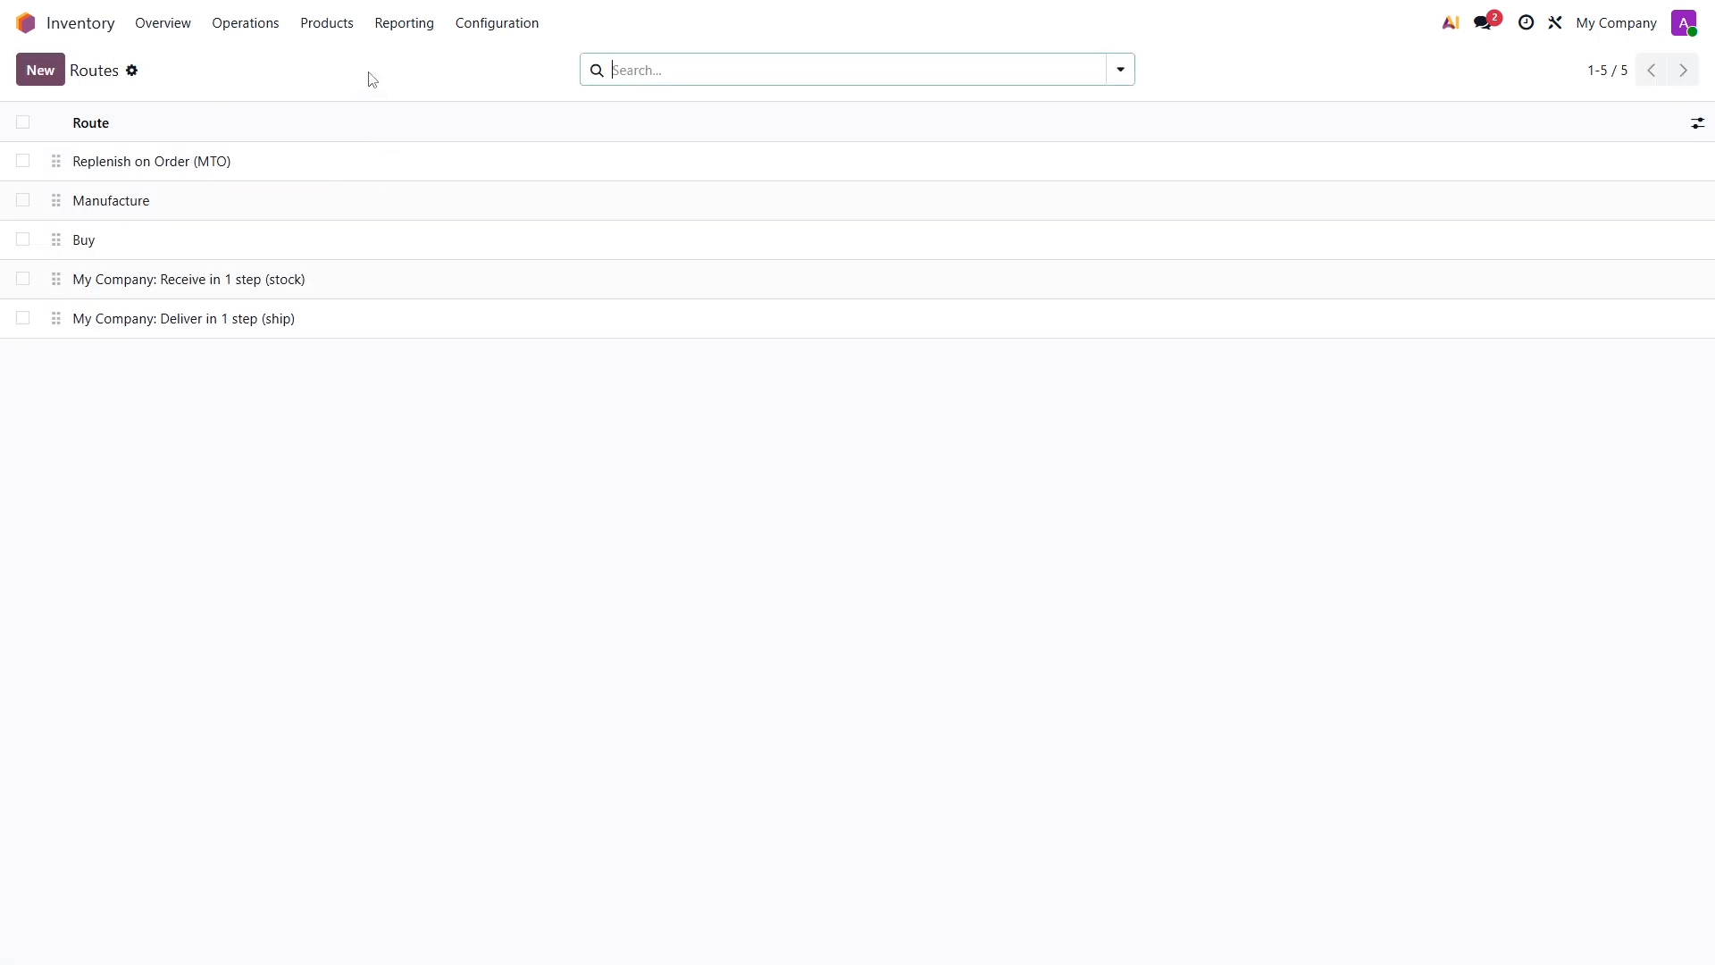
- Create a new product named Toy Car with the invoicing policy Delivered quantities
click(324, 28)
click(337, 61)
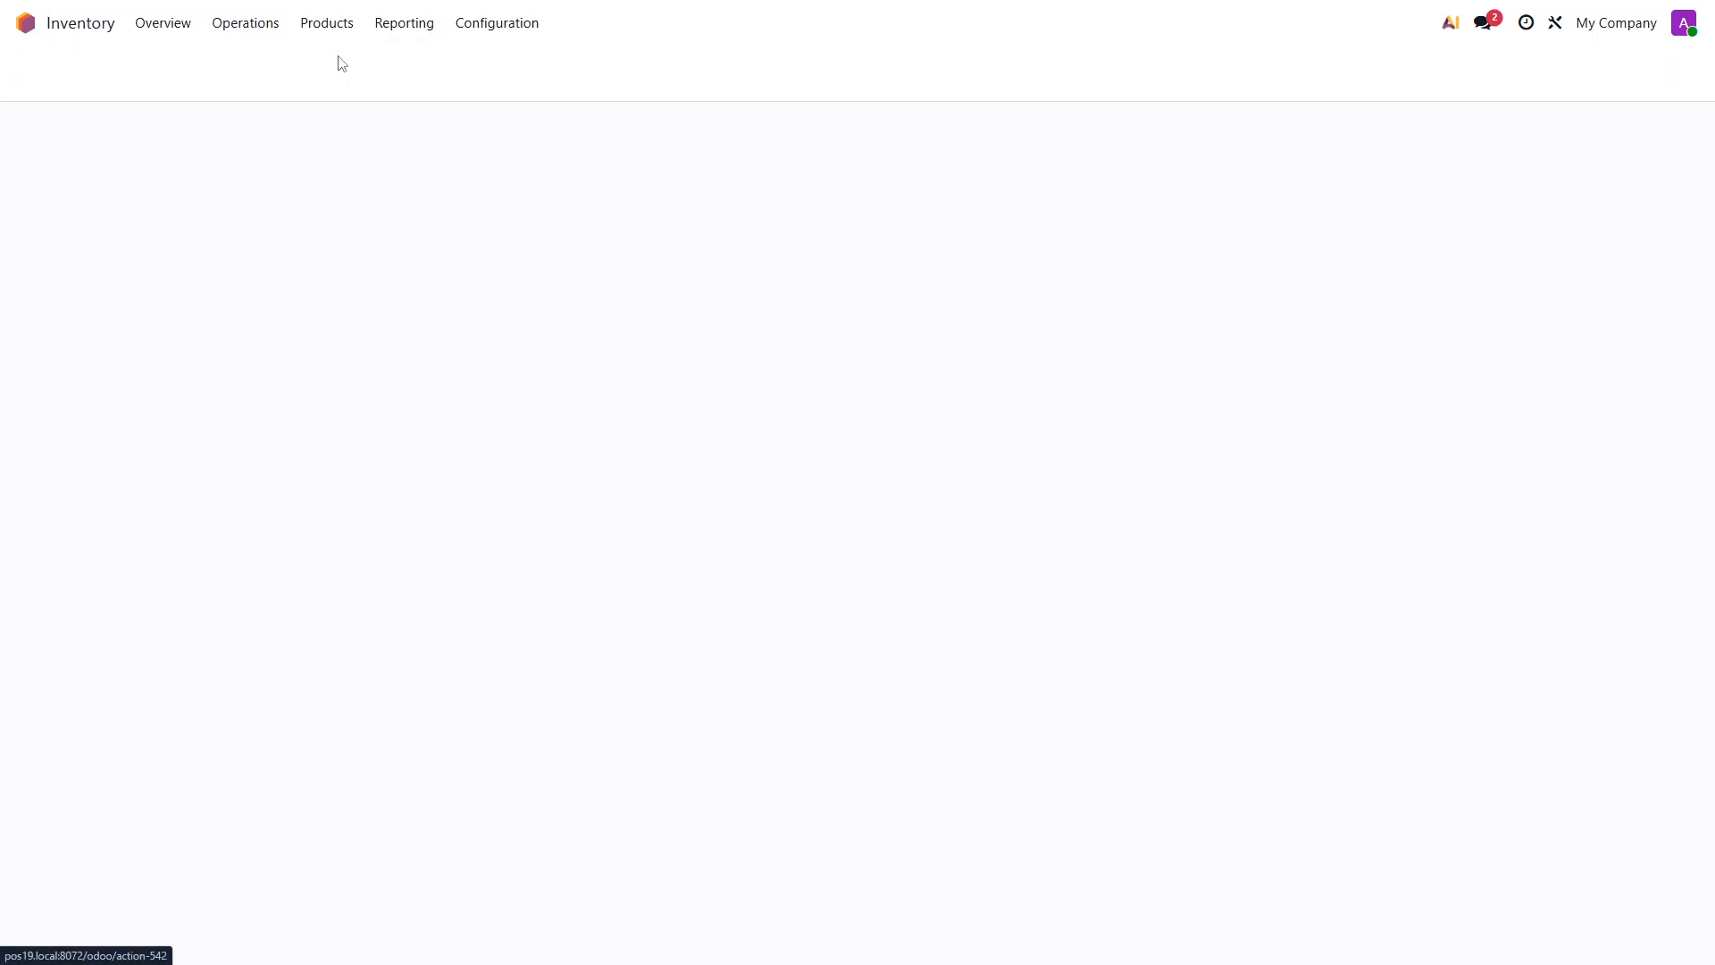
click(45, 78)
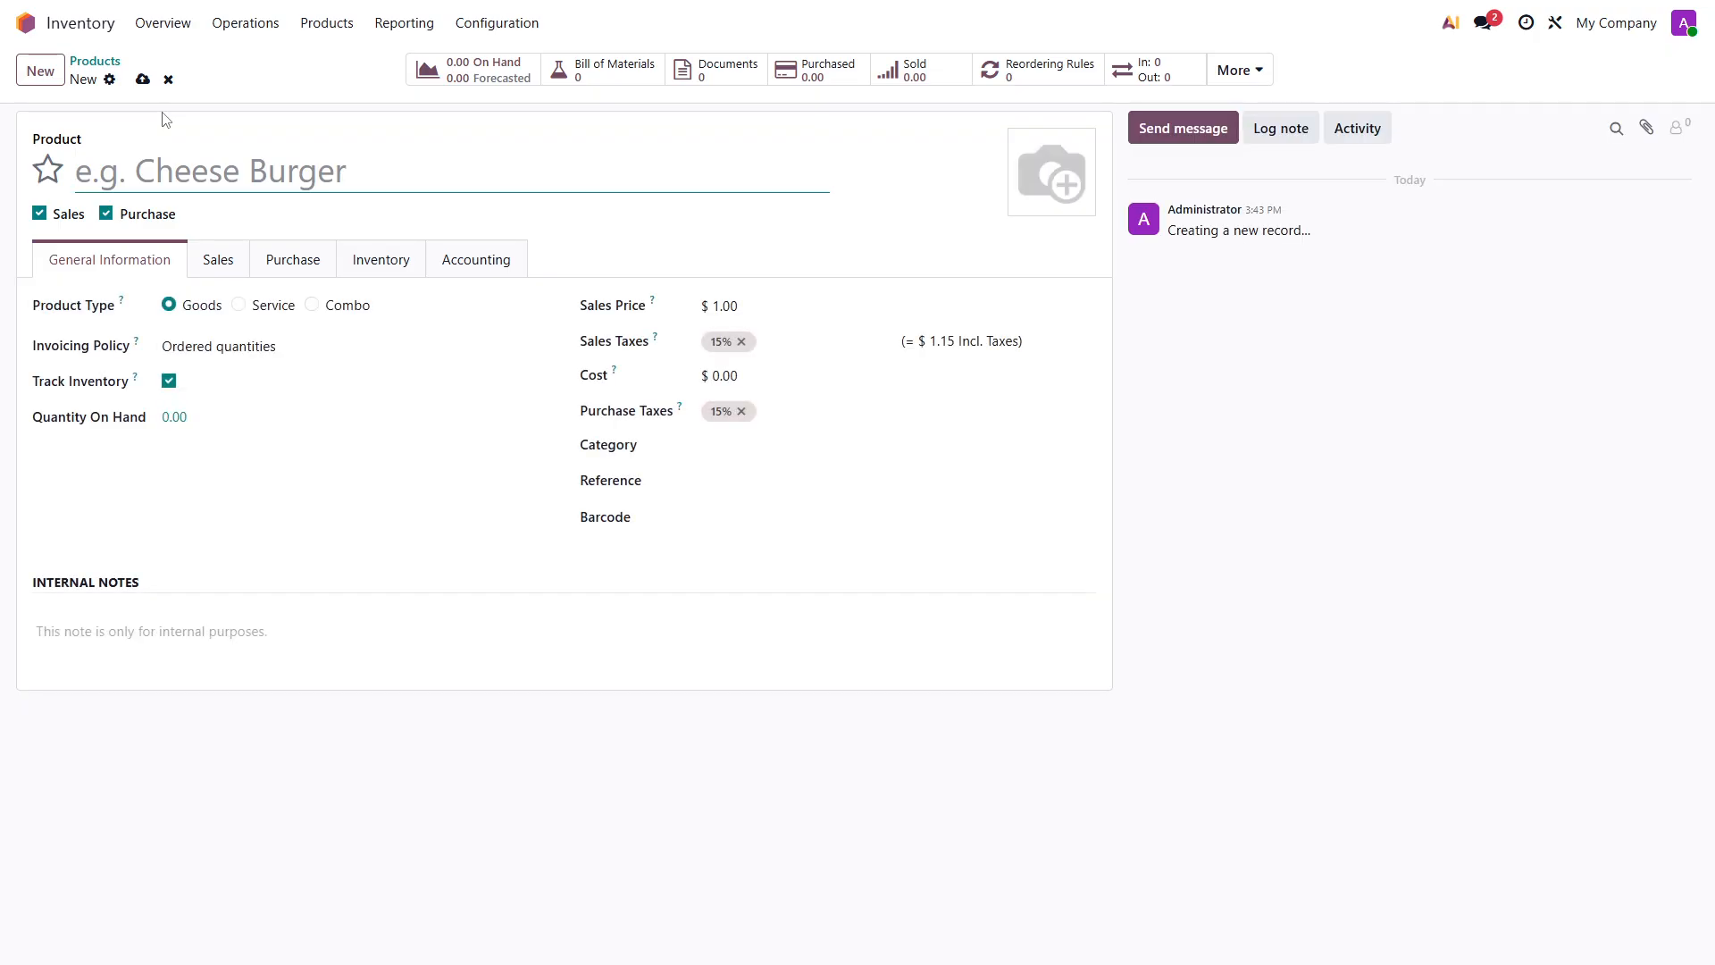
text(Car)
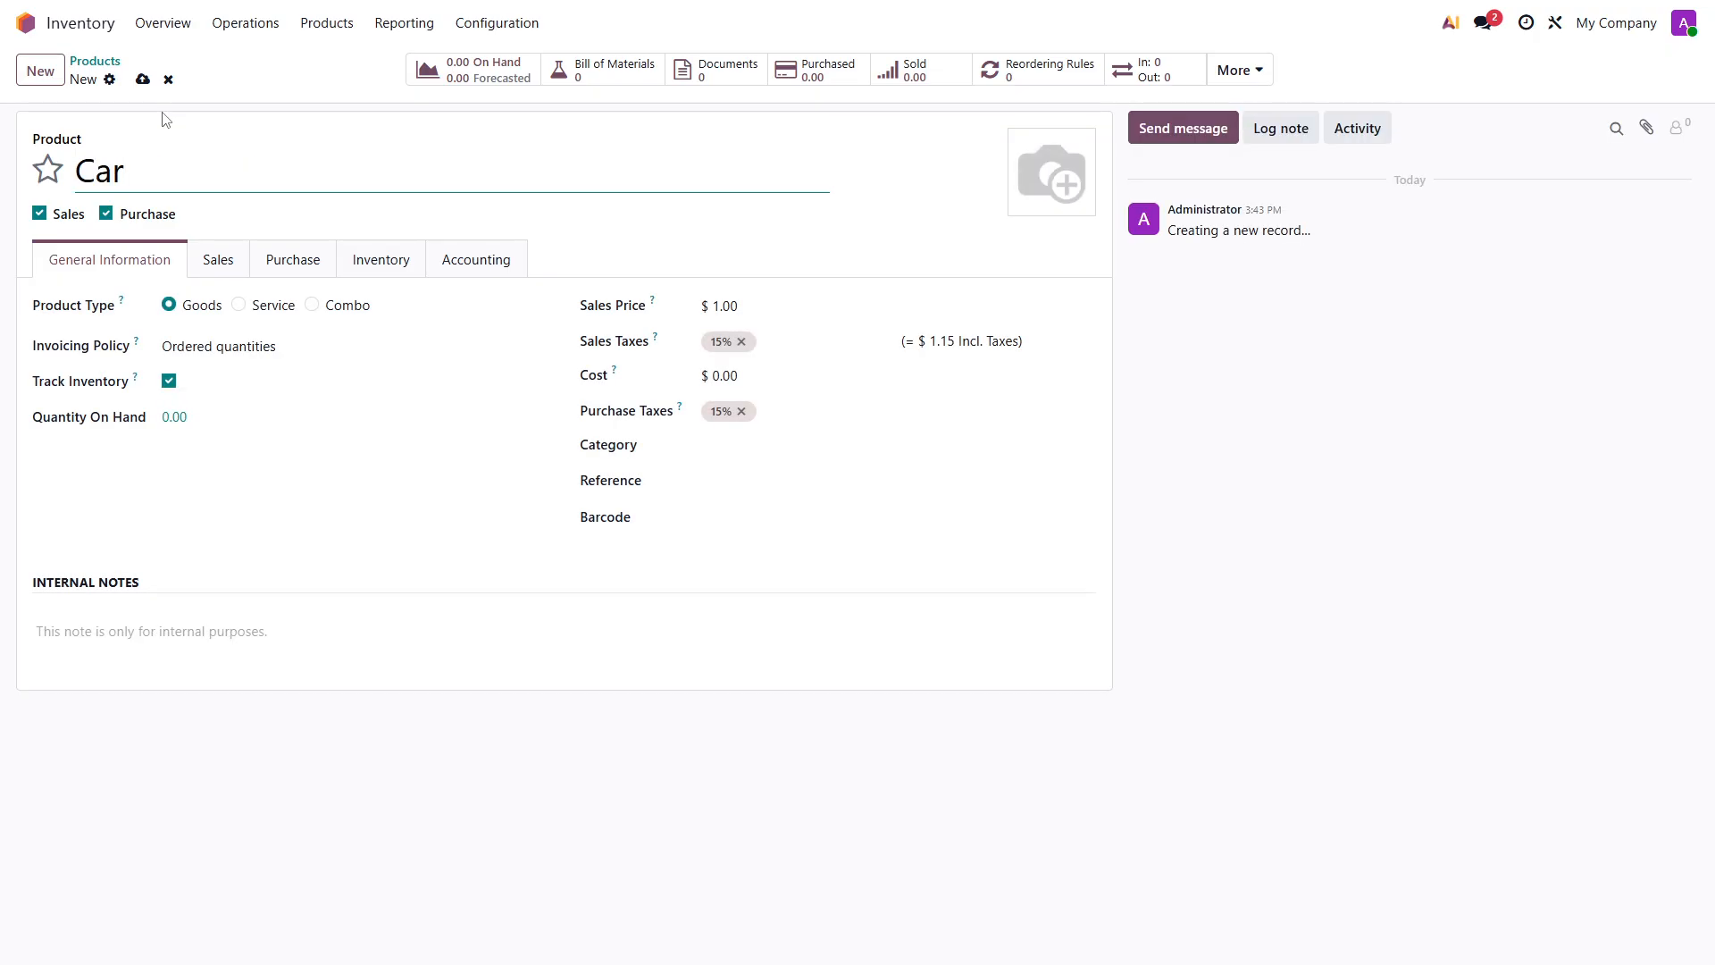
key(BackSpace)
key(BackSpace)
key(BackSpace)
text(Toy Car)
click(206, 347)
click(223, 406)
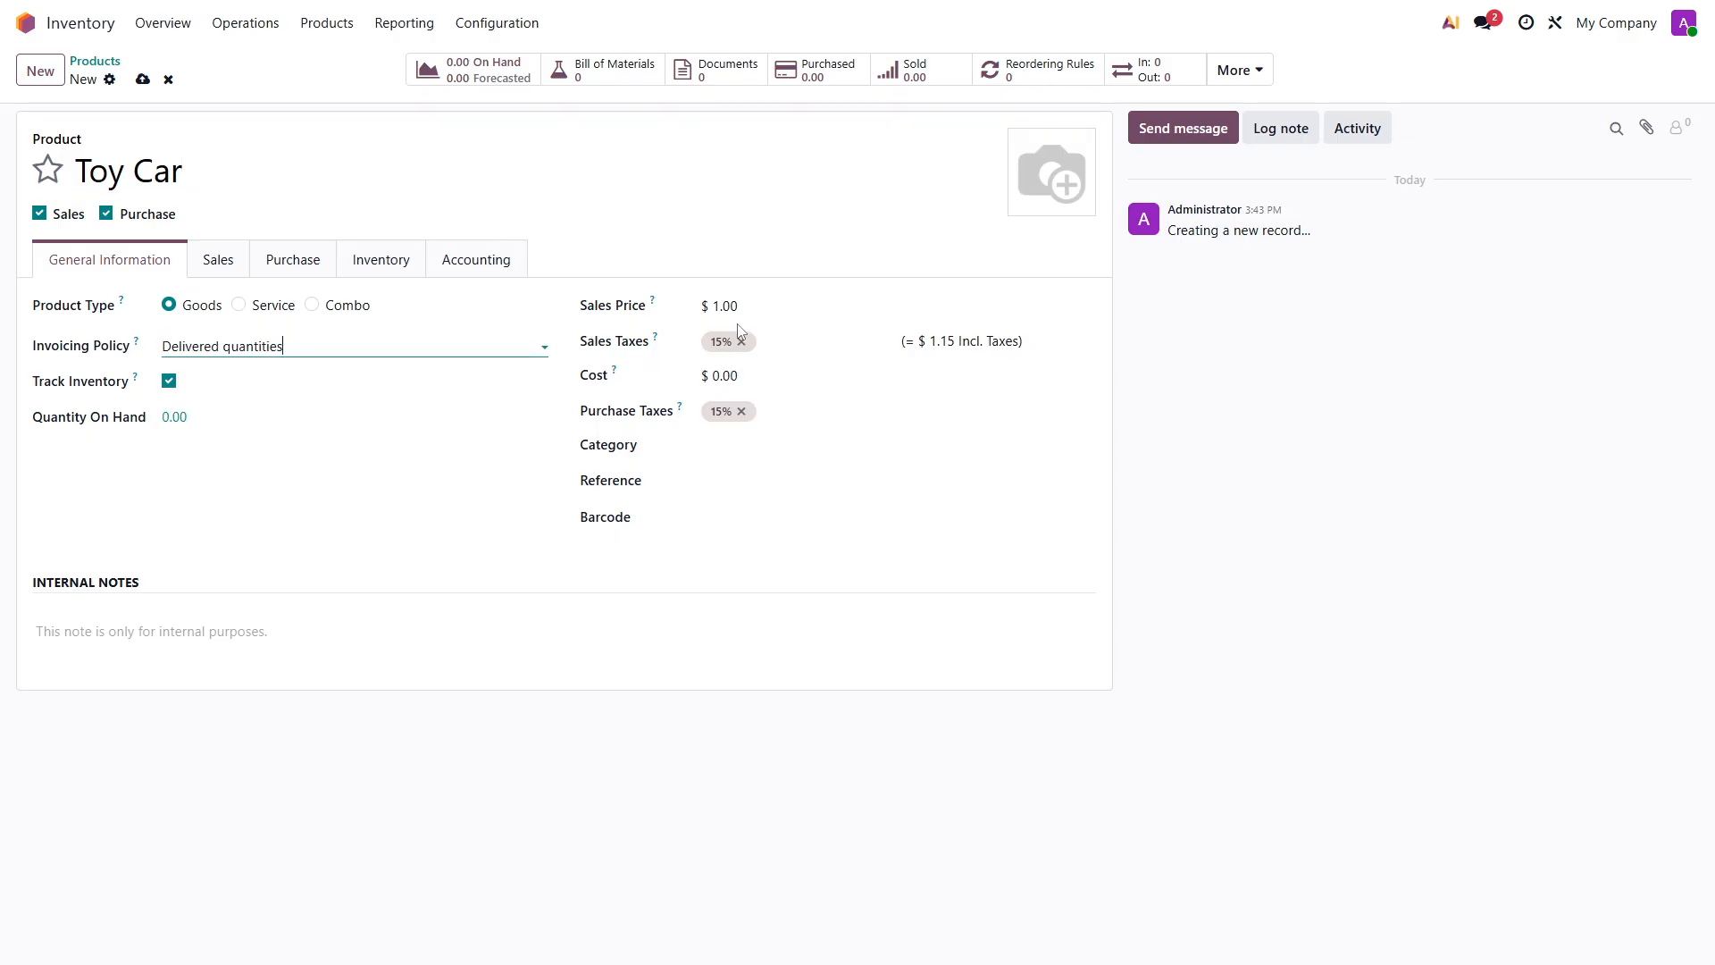
- Set the Toy Car's cost to $50, its sales price to $100 and its category to Toys
click(729, 376)
text(1)
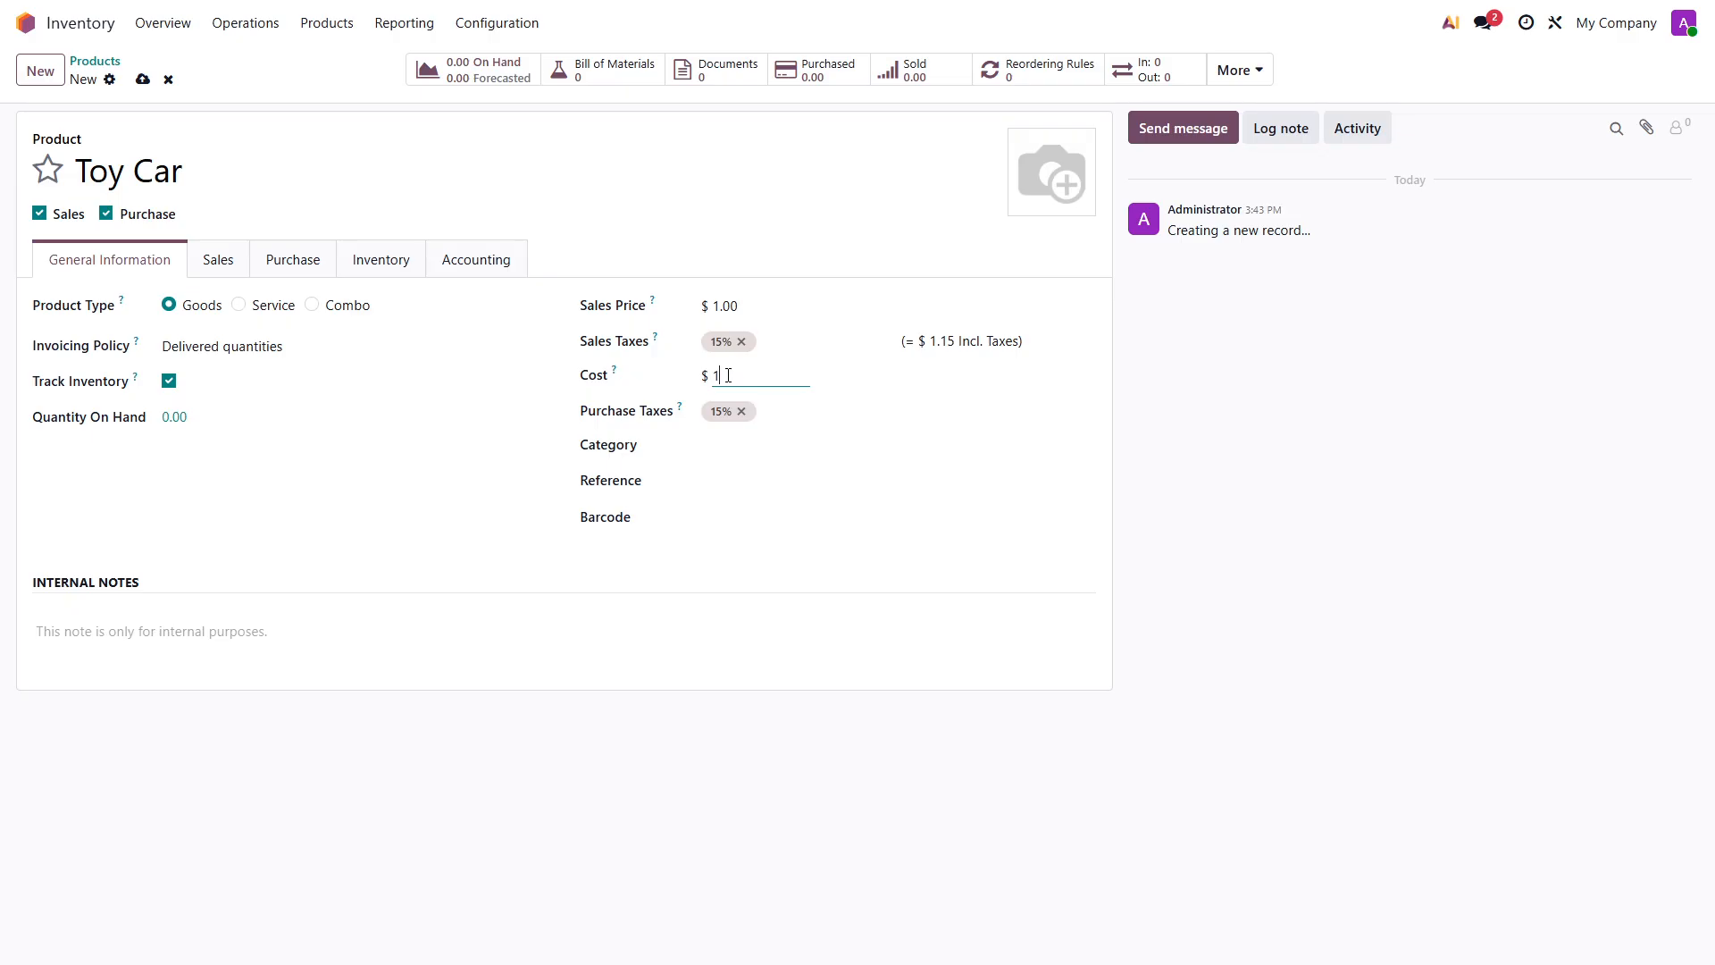
text(1)
text(50)
click(715, 305)
key(BackSpace)
text(100)
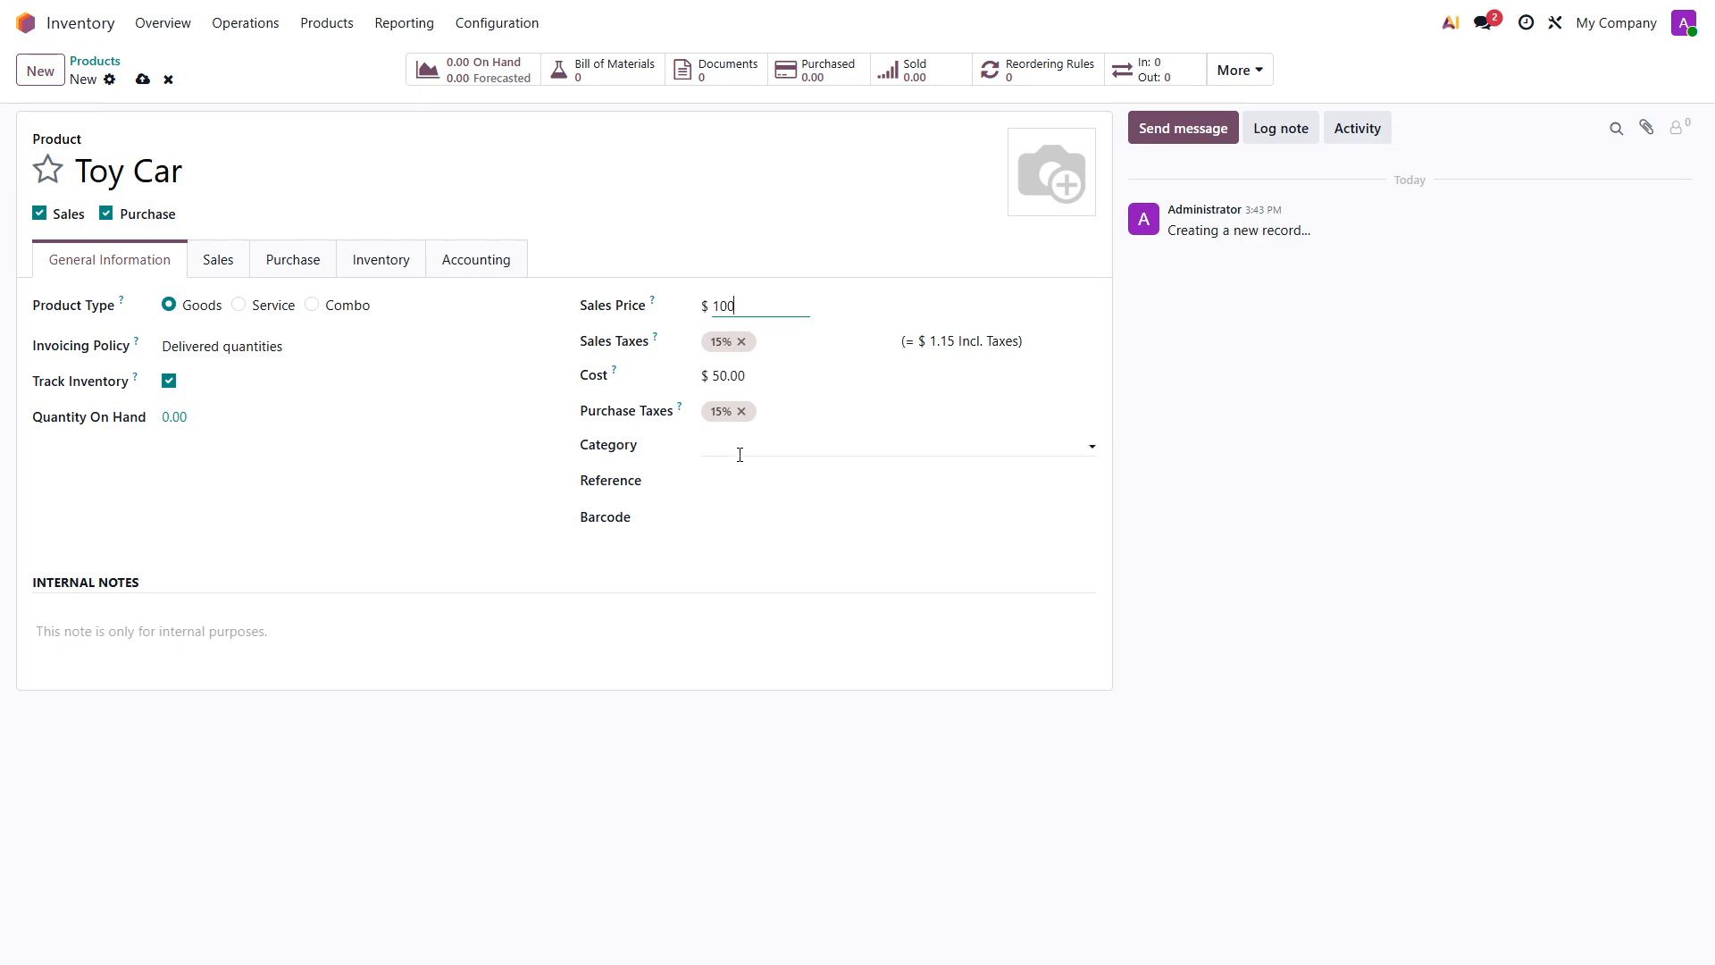
click(741, 447)
click(746, 556)
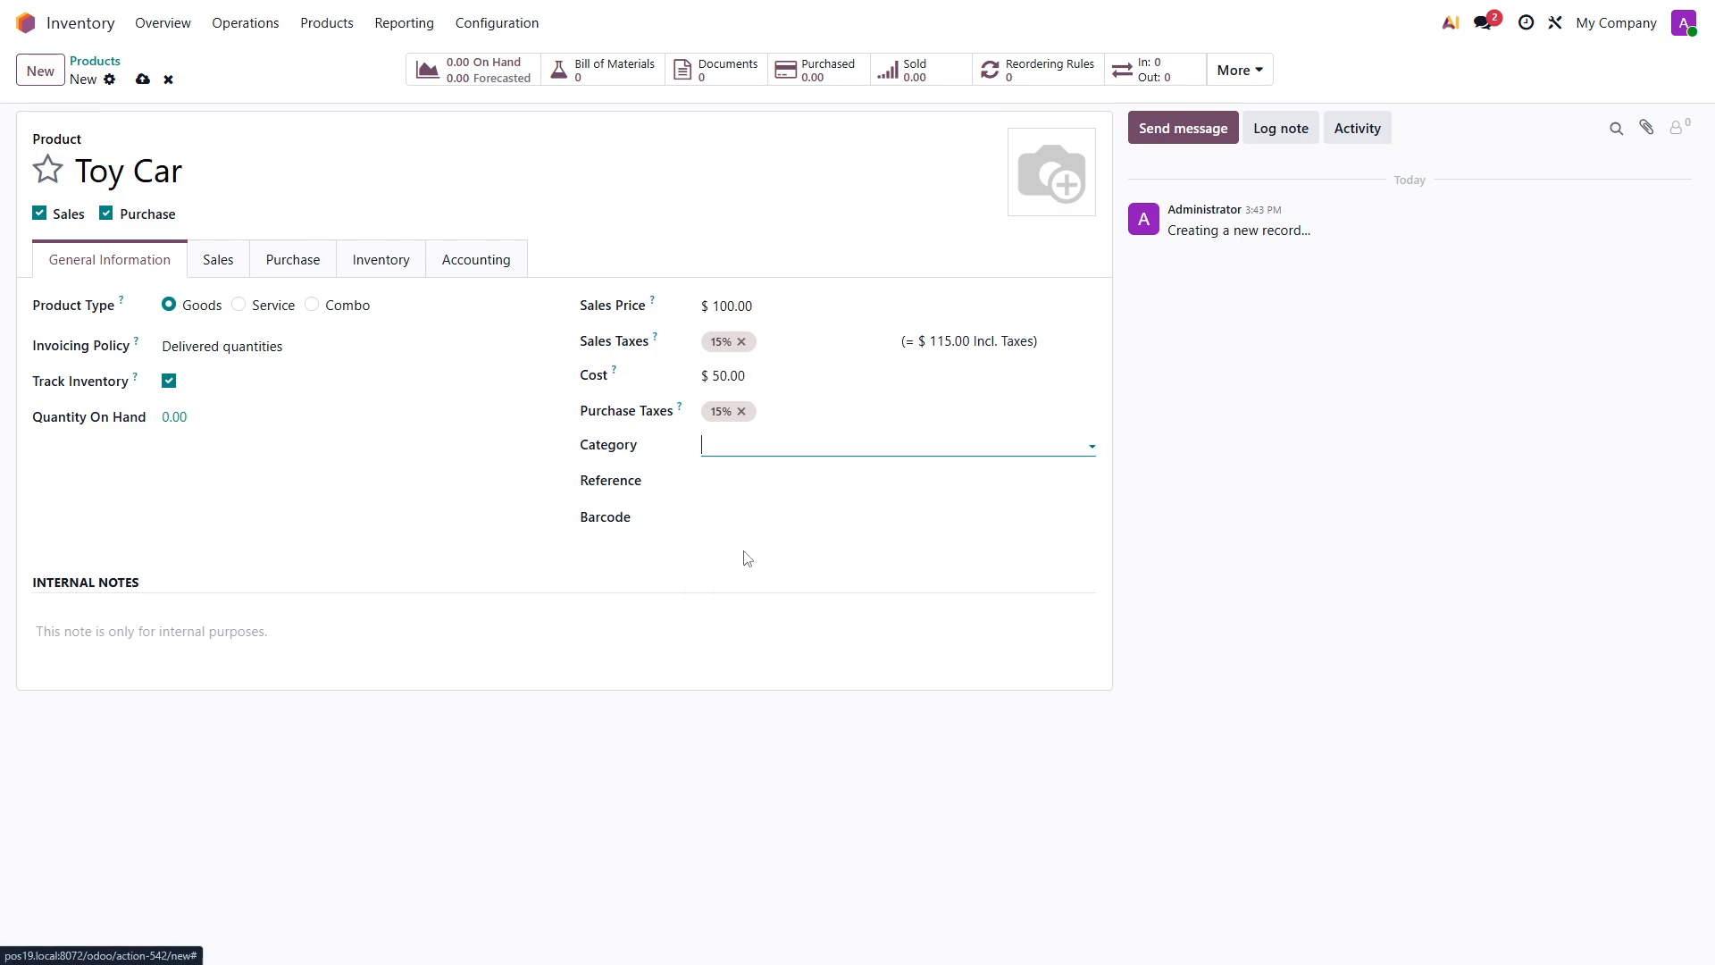
- Add Toys Manufacturer as the product's vendor with a quantity of 1 and a lead time of 5 days
click(224, 260)
click(260, 267)
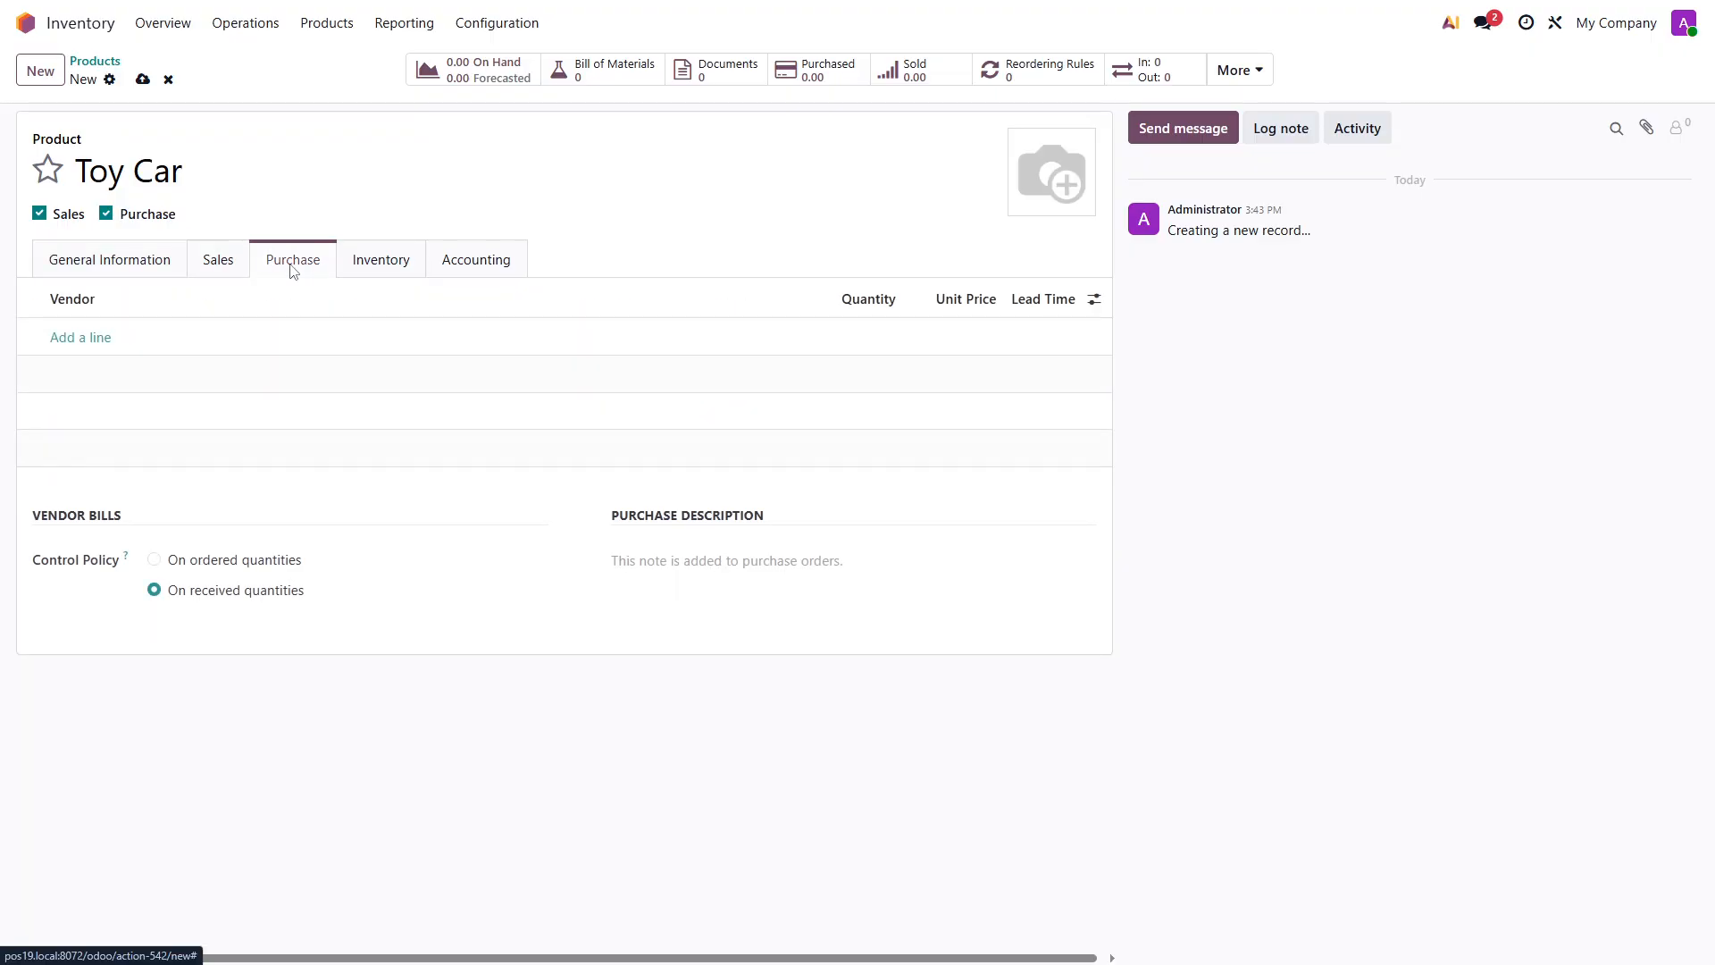
click(91, 336)
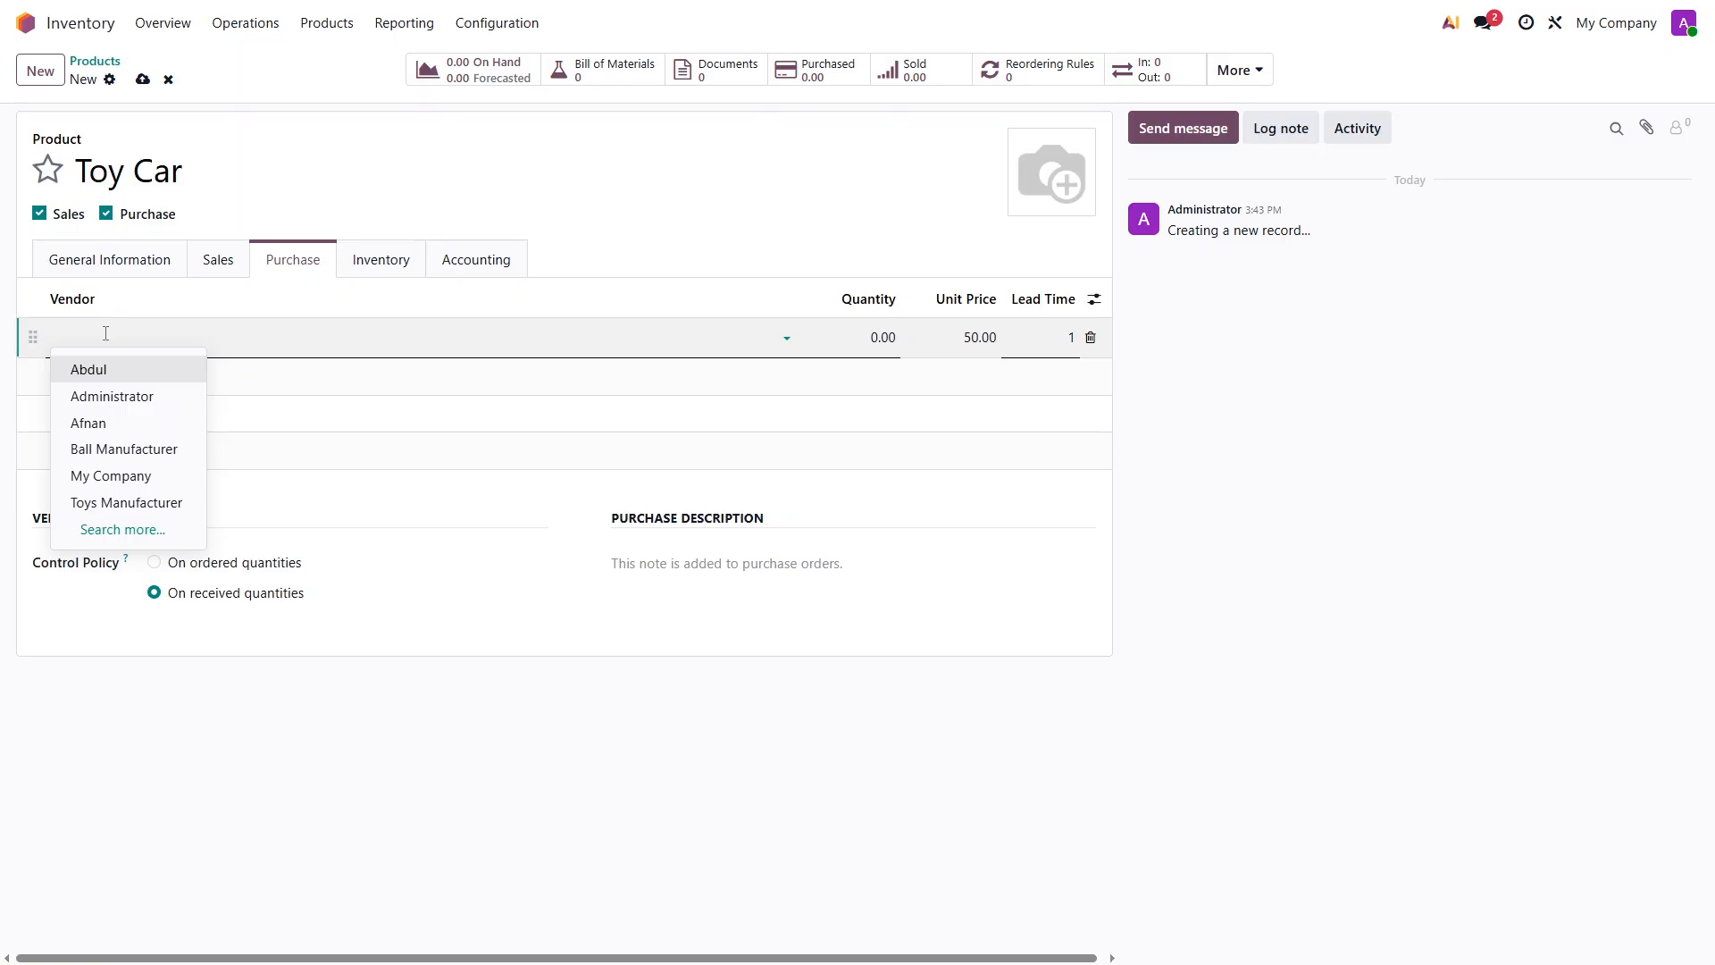
click(122, 502)
click(878, 338)
text(1)
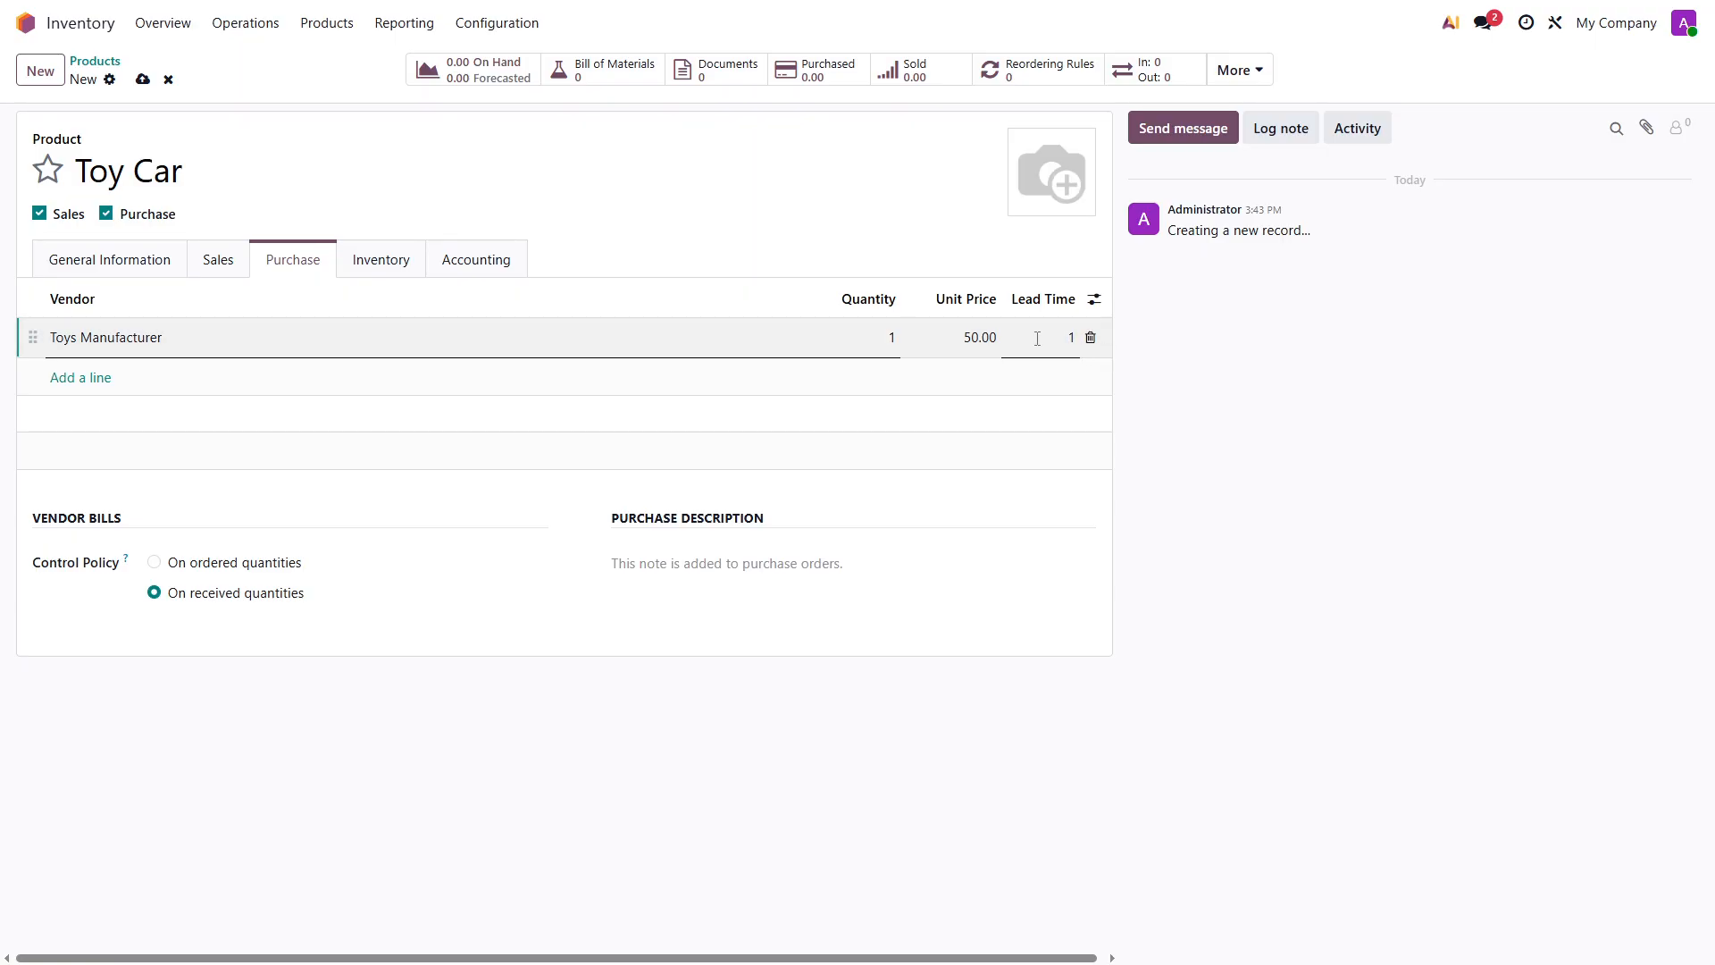
click(1069, 338)
text(5)
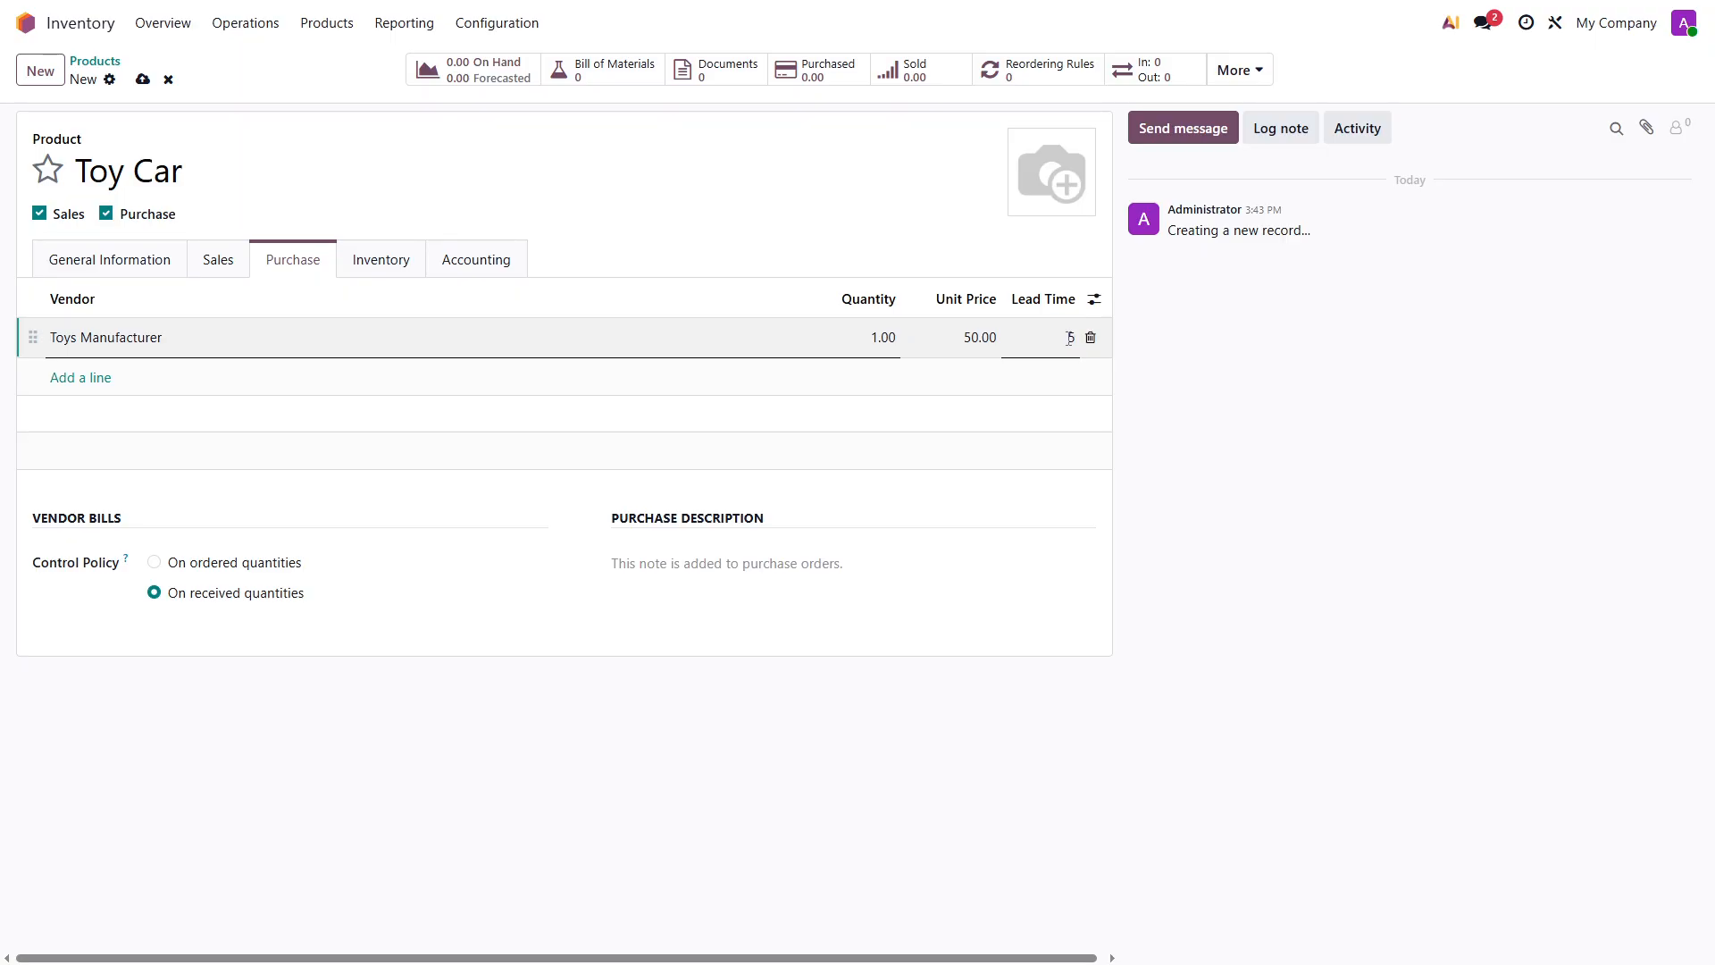
- Save the Toy Car product and enable the Buy route in its inventory settings, saving that change too
click(414, 264)
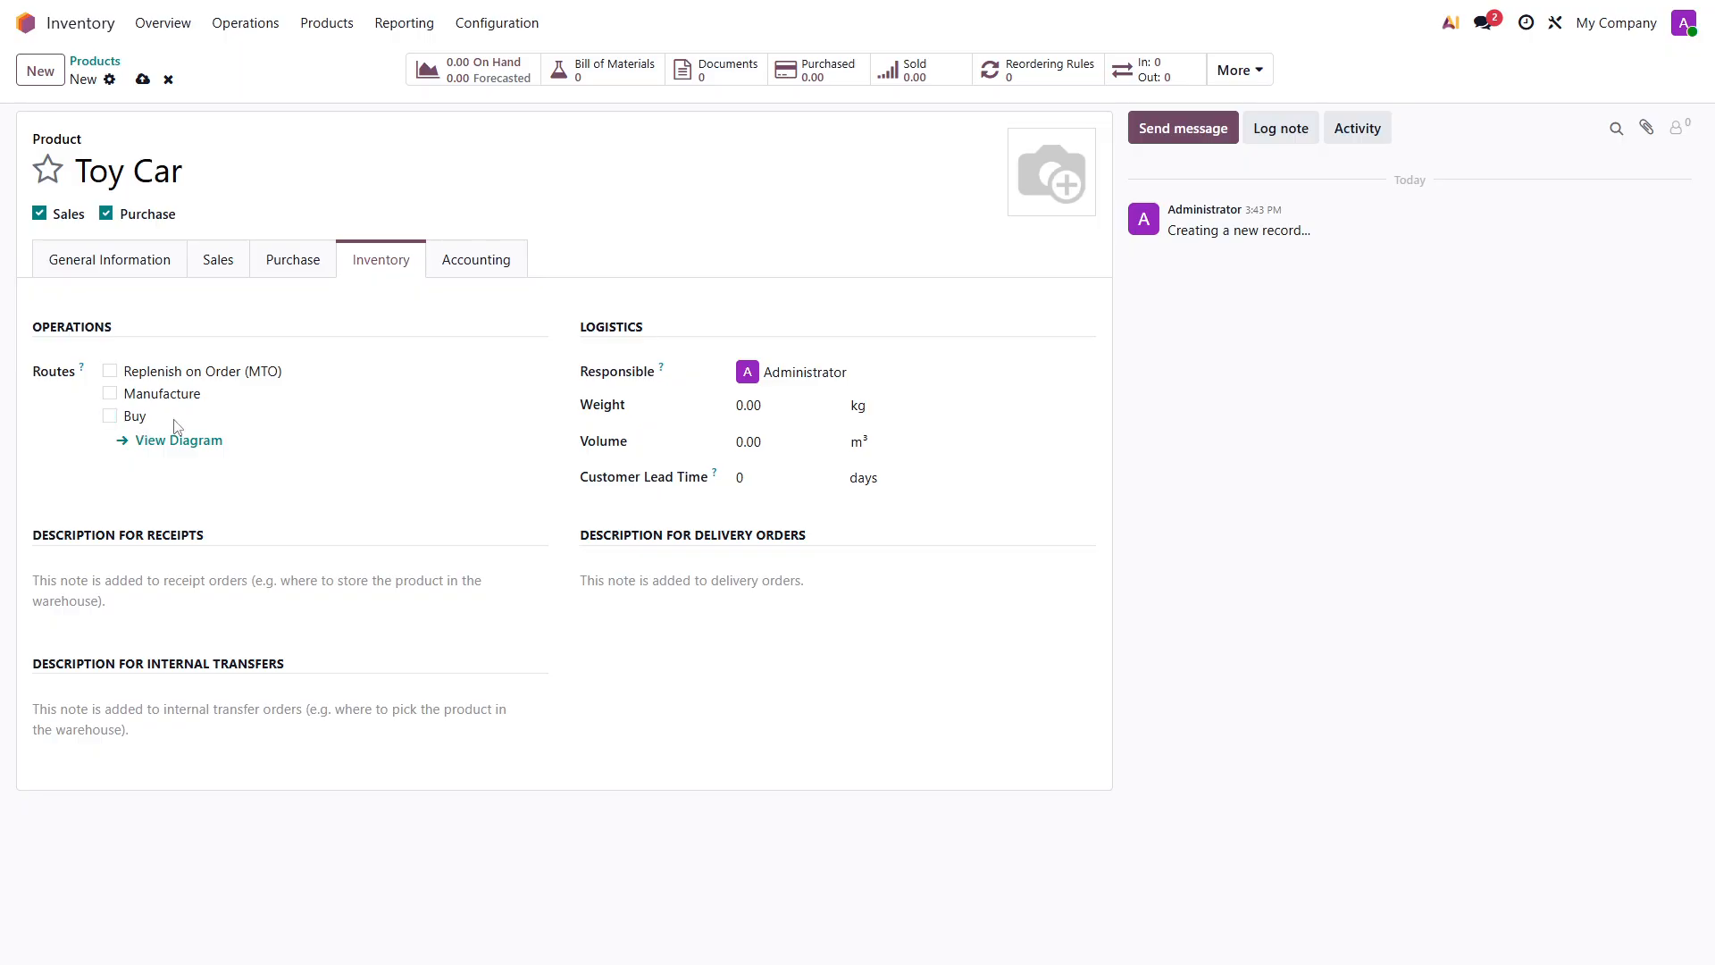
click(142, 78)
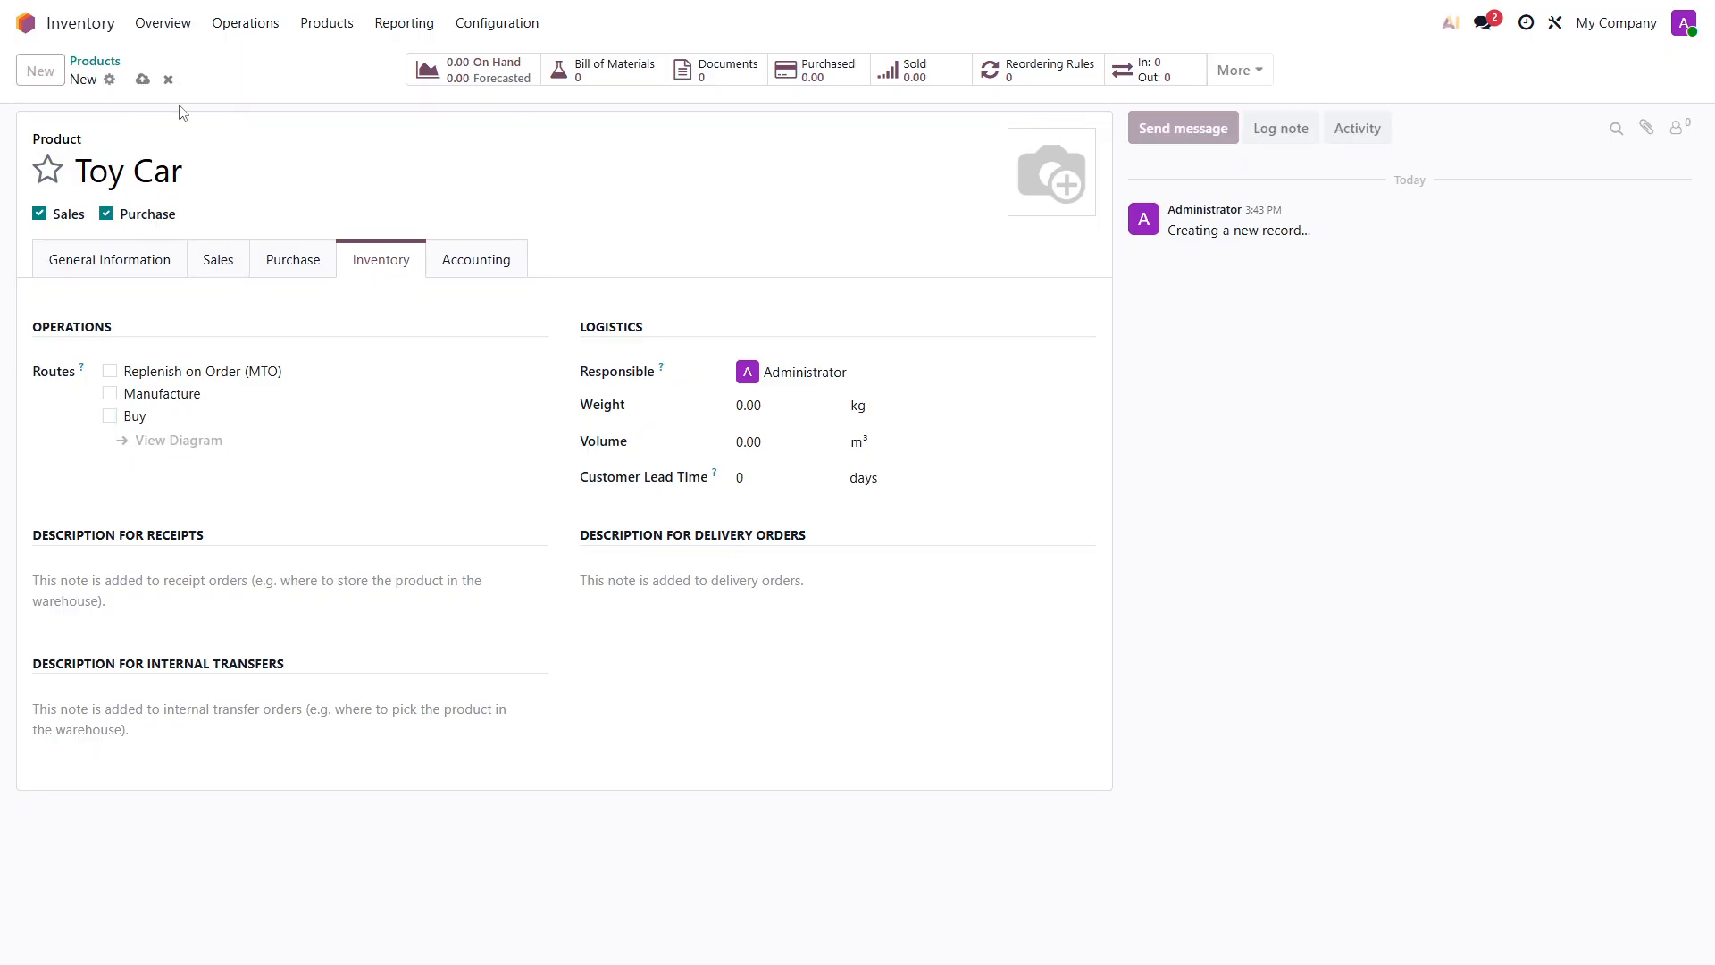
click(294, 259)
click(380, 259)
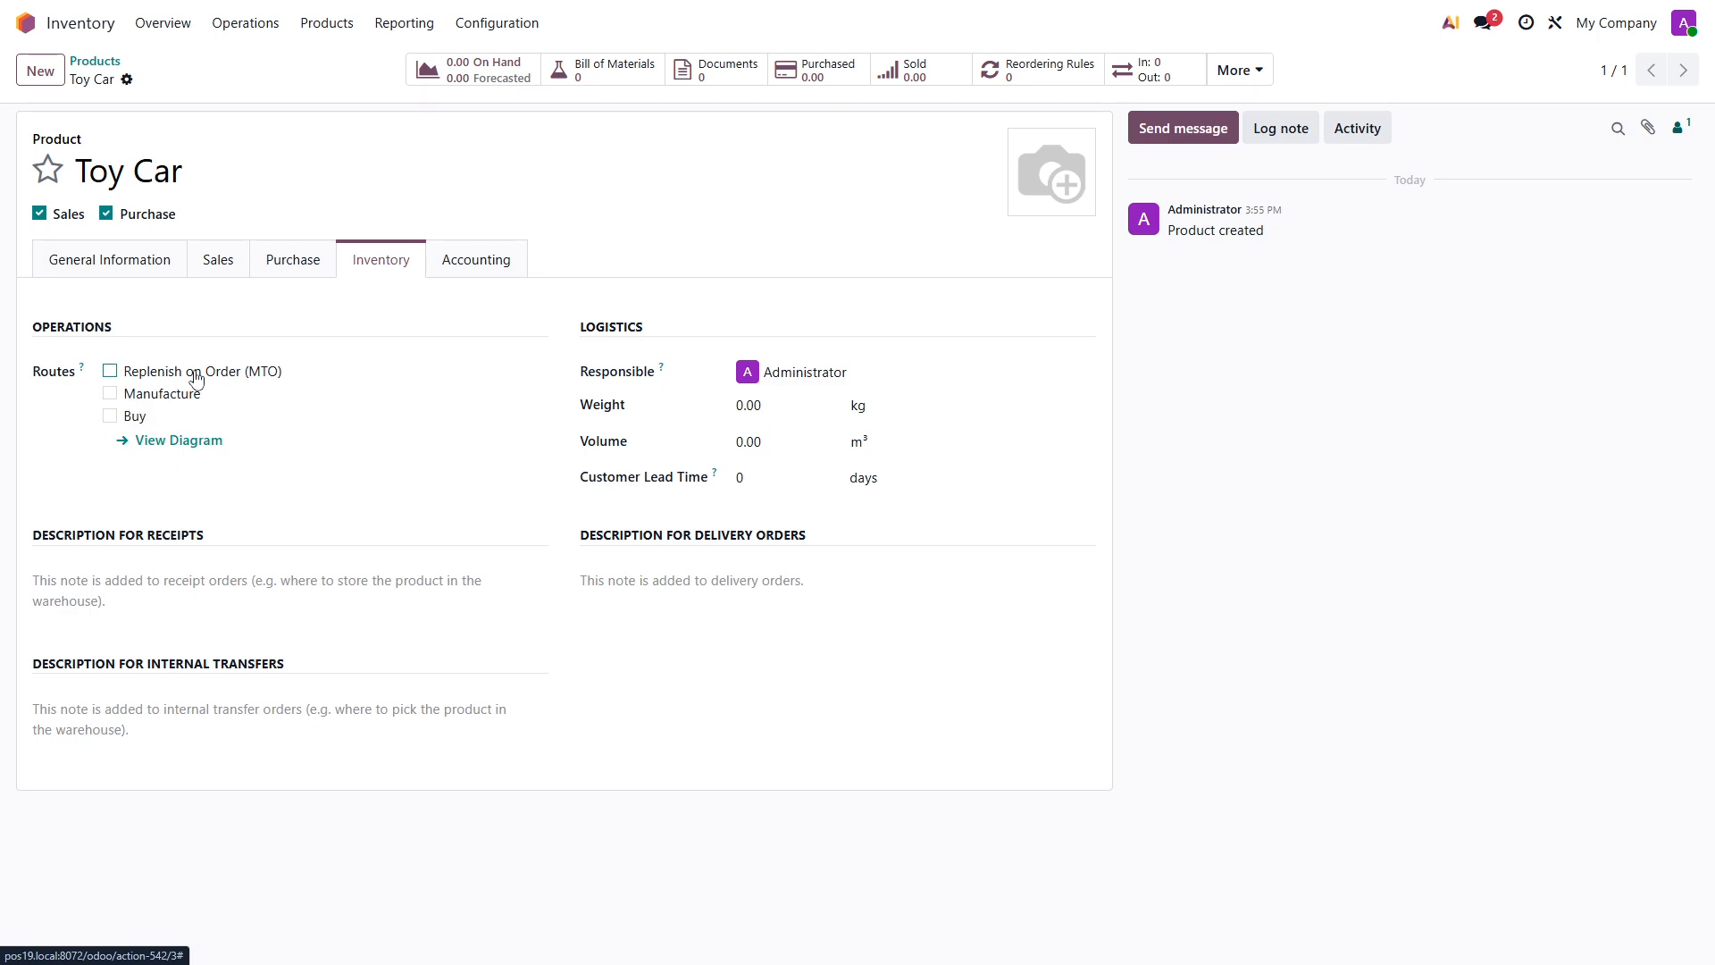
click(110, 418)
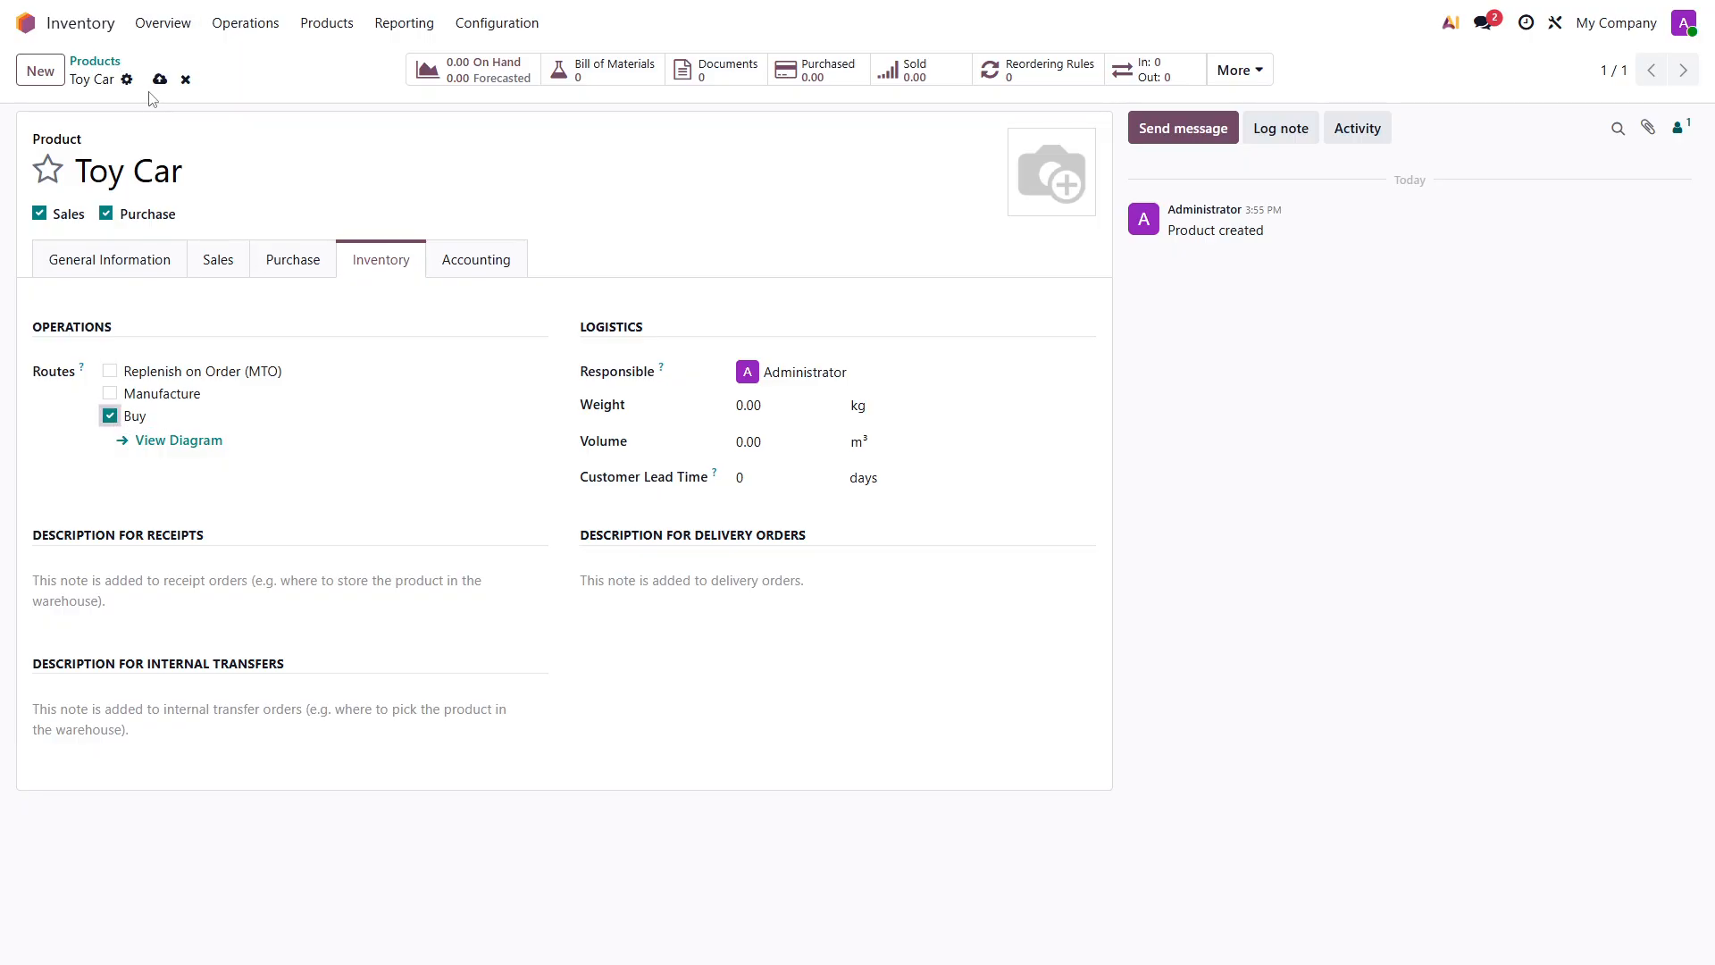
click(161, 81)
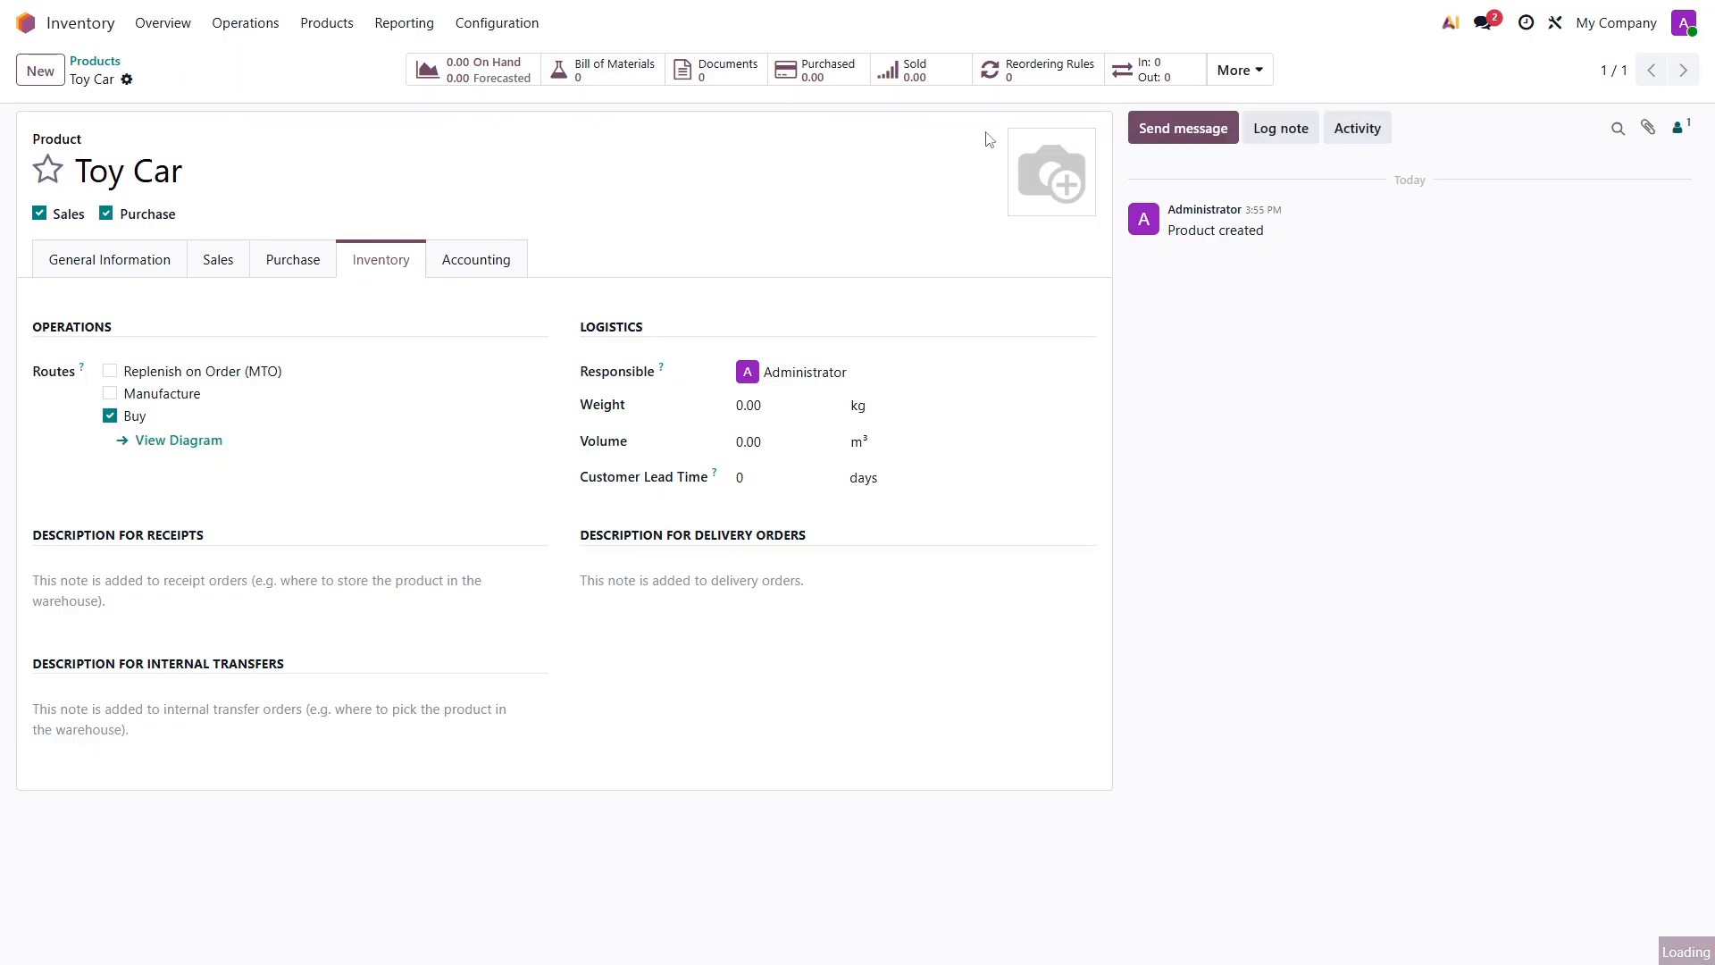
- Create and save a reordering rule for the Toy Car with the Buy route and a maximum of 10
click(1023, 79)
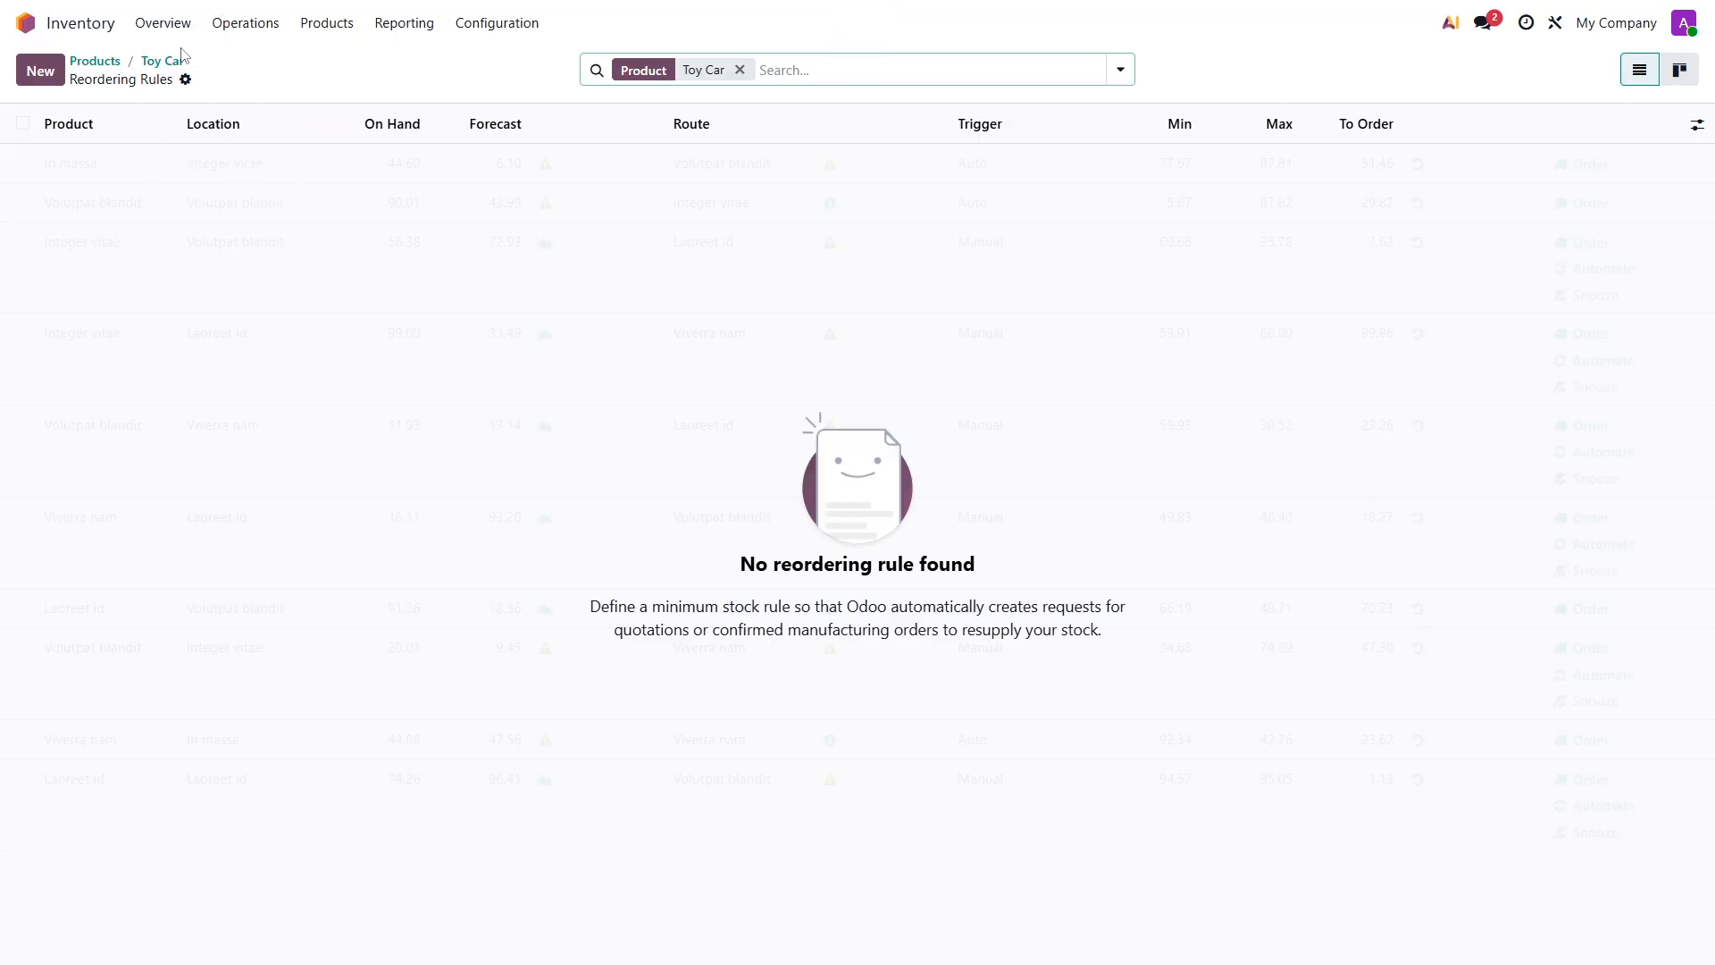
click(40, 70)
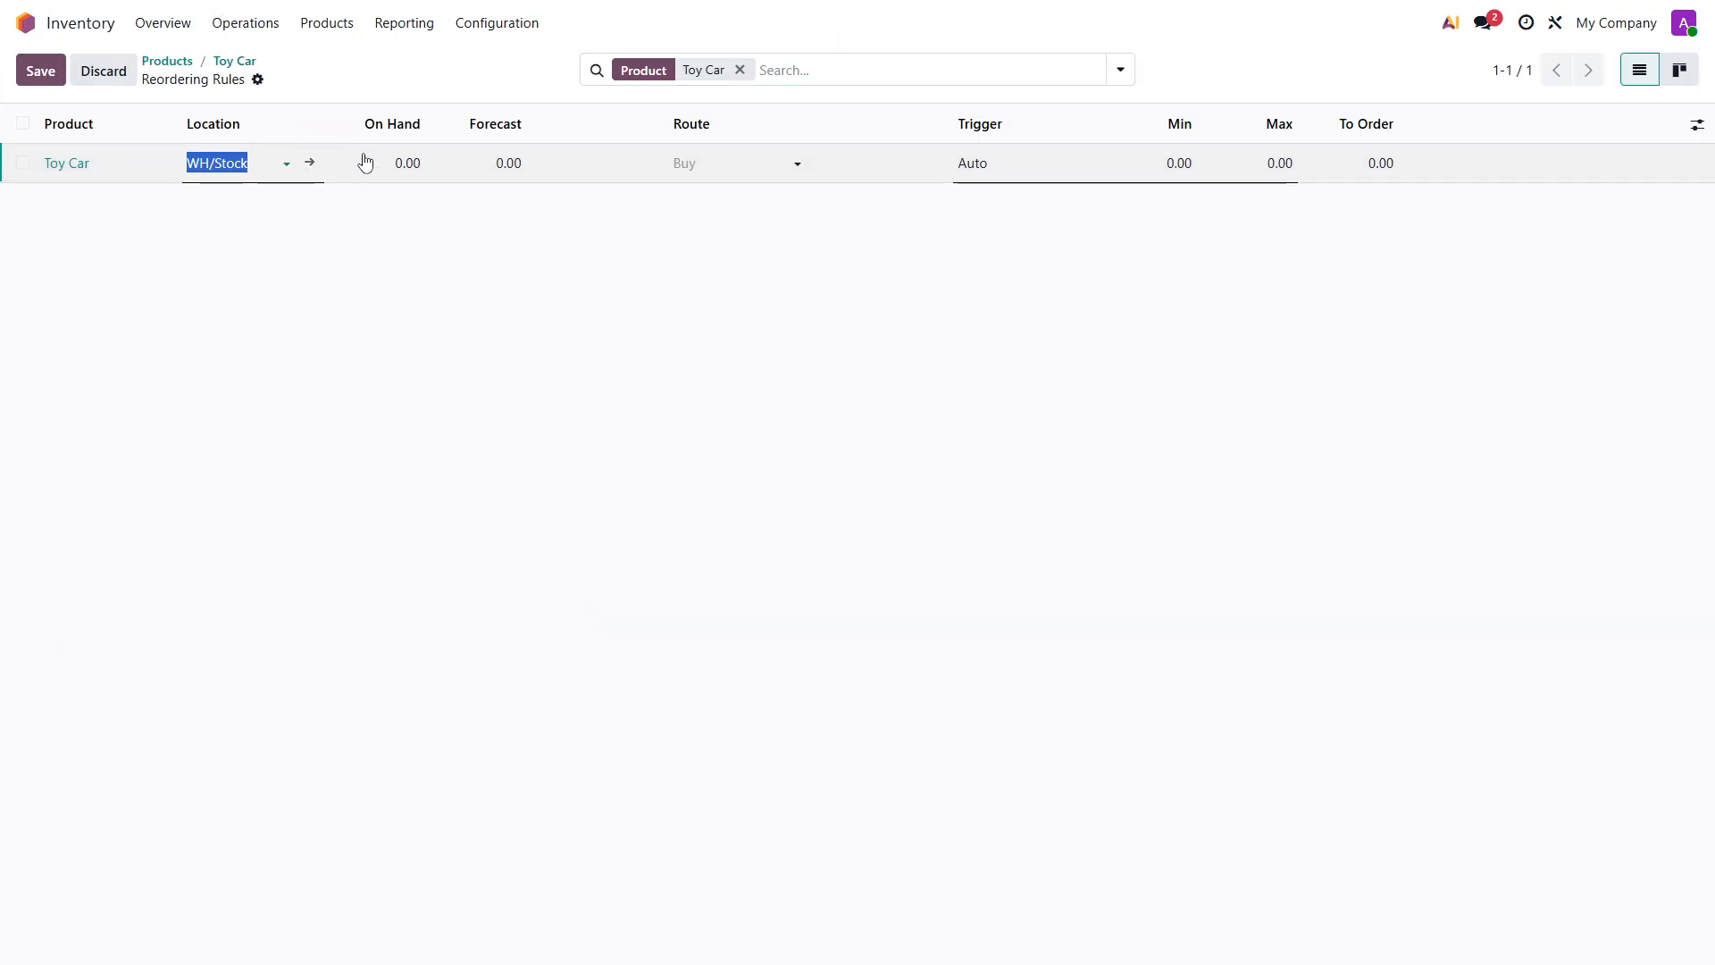
click(714, 164)
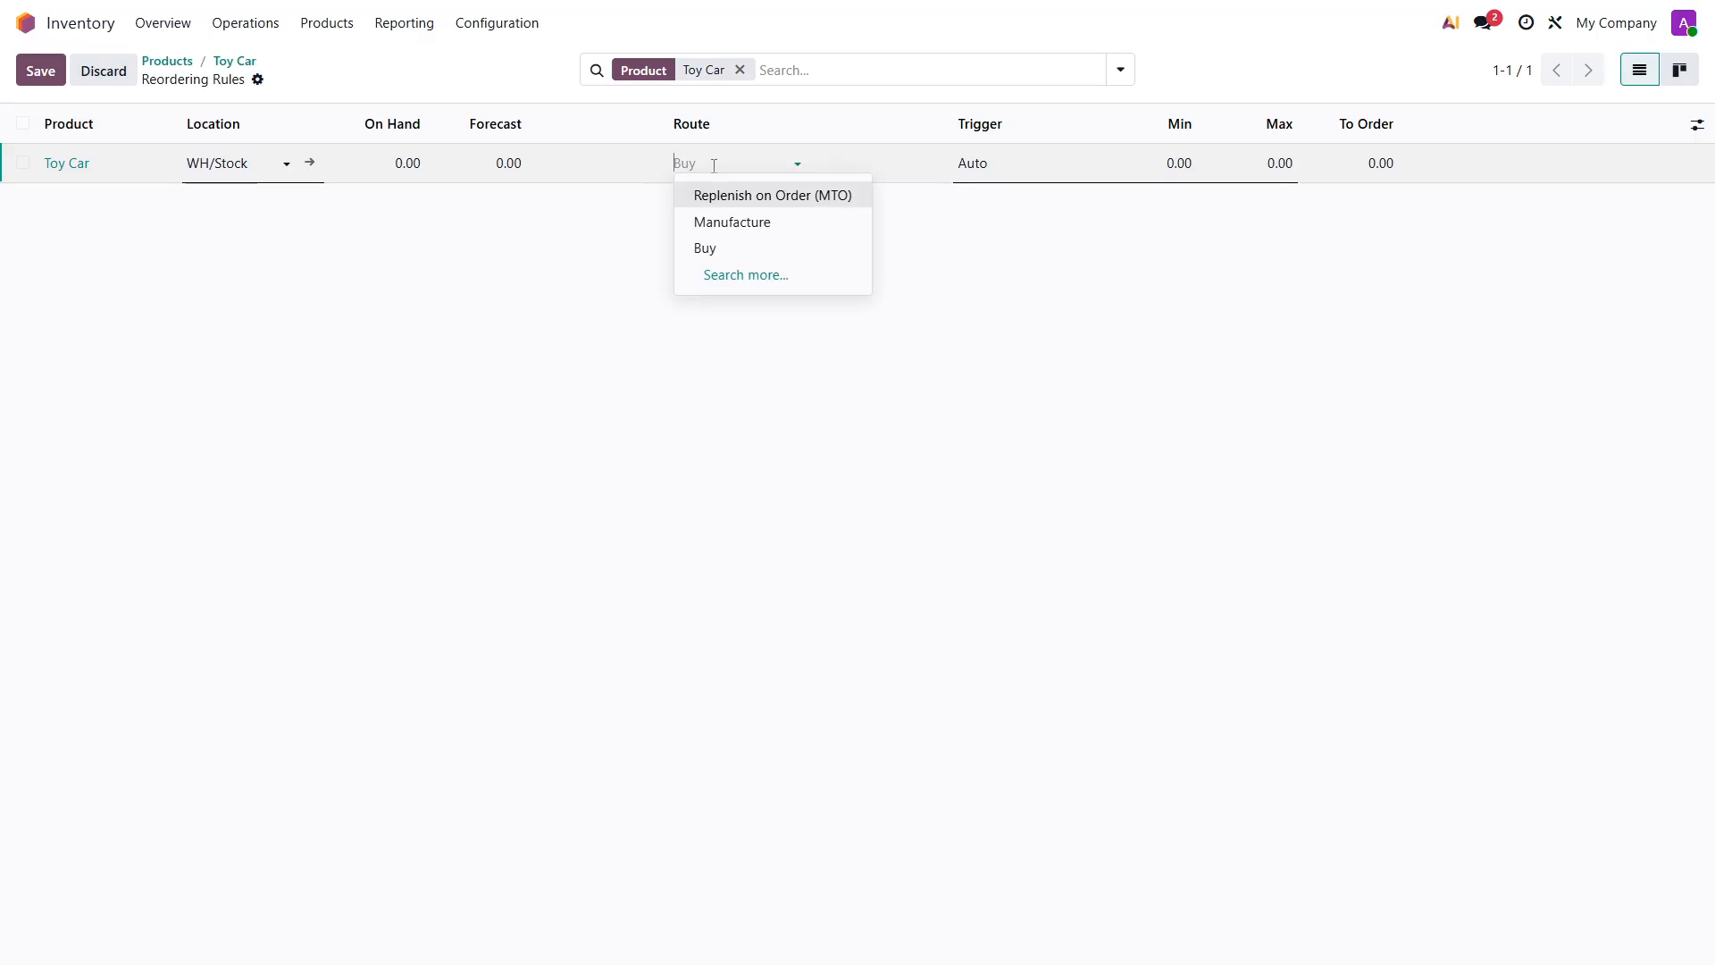
click(720, 247)
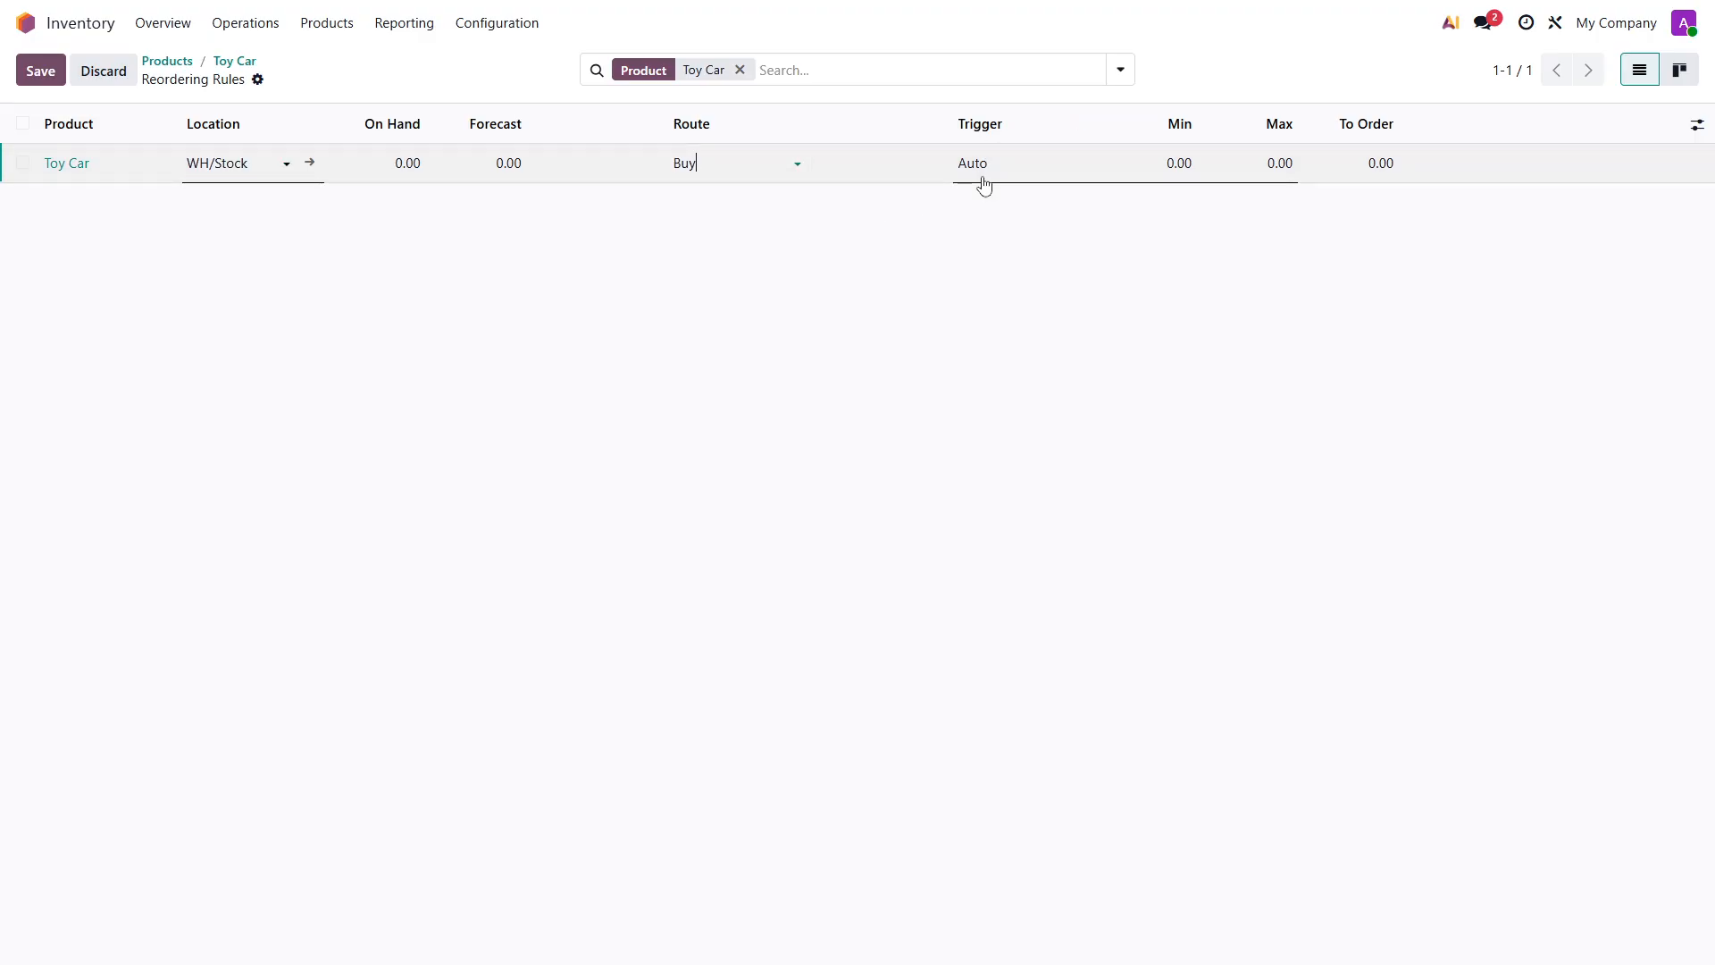
click(1276, 163)
text(10)
click(39, 71)
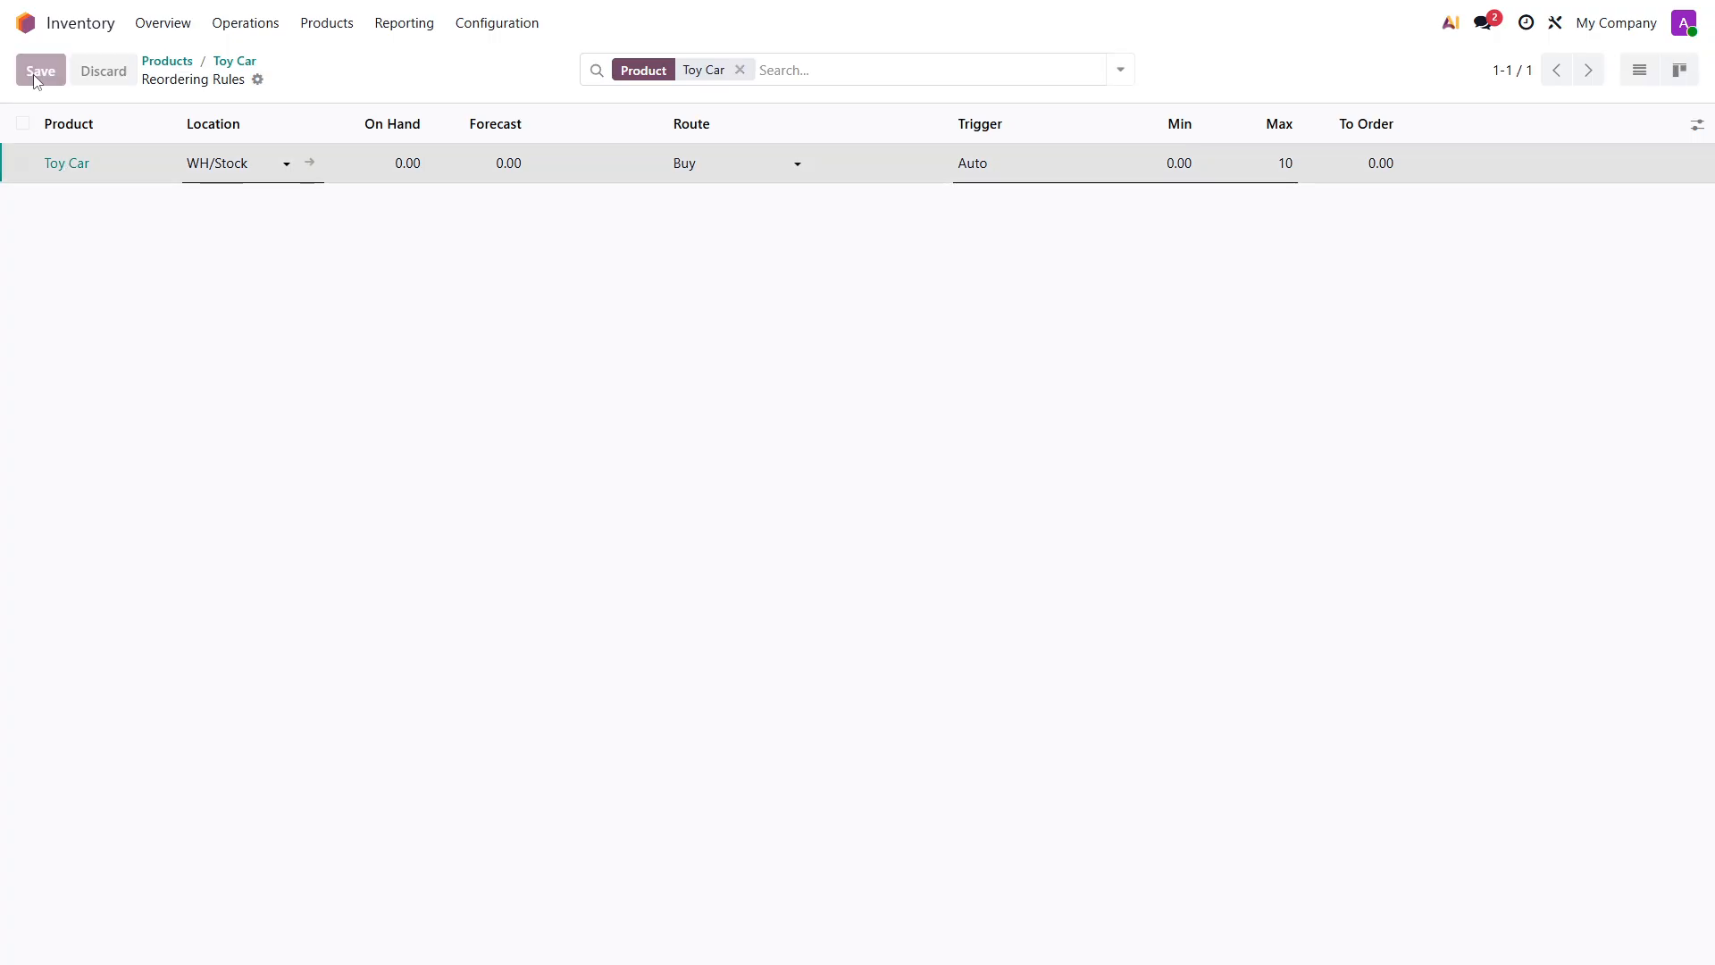
- Review the Toy Car product's general information and return to the app overview
click(162, 64)
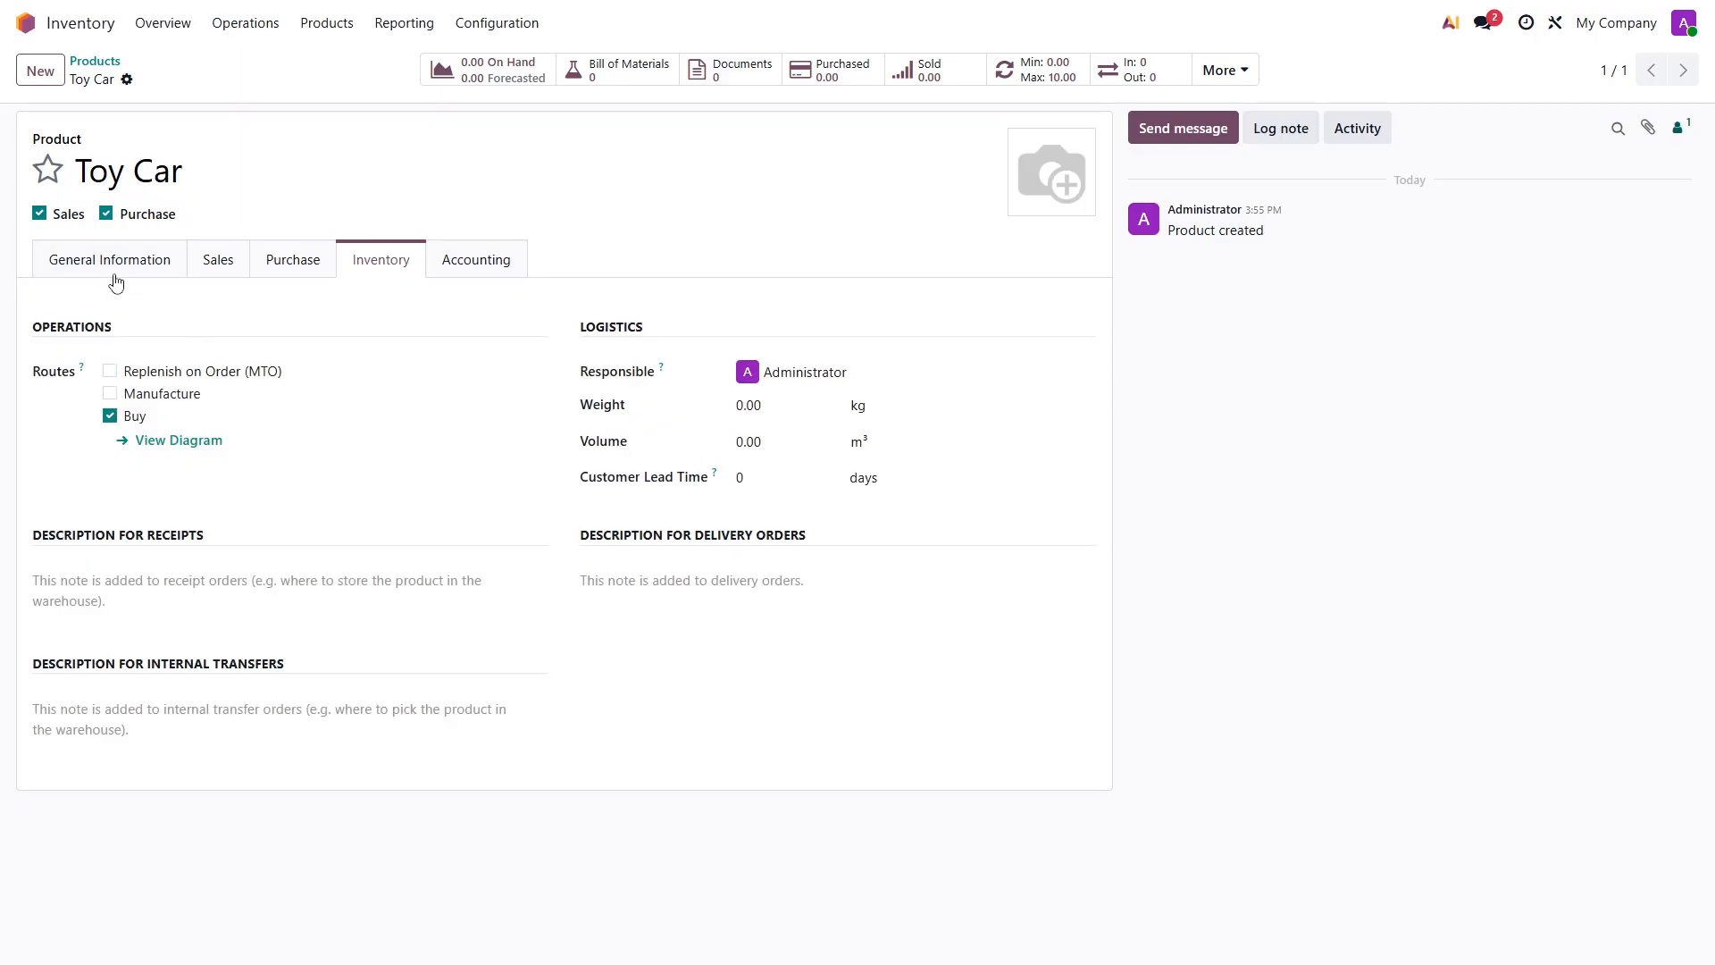
click(66, 262)
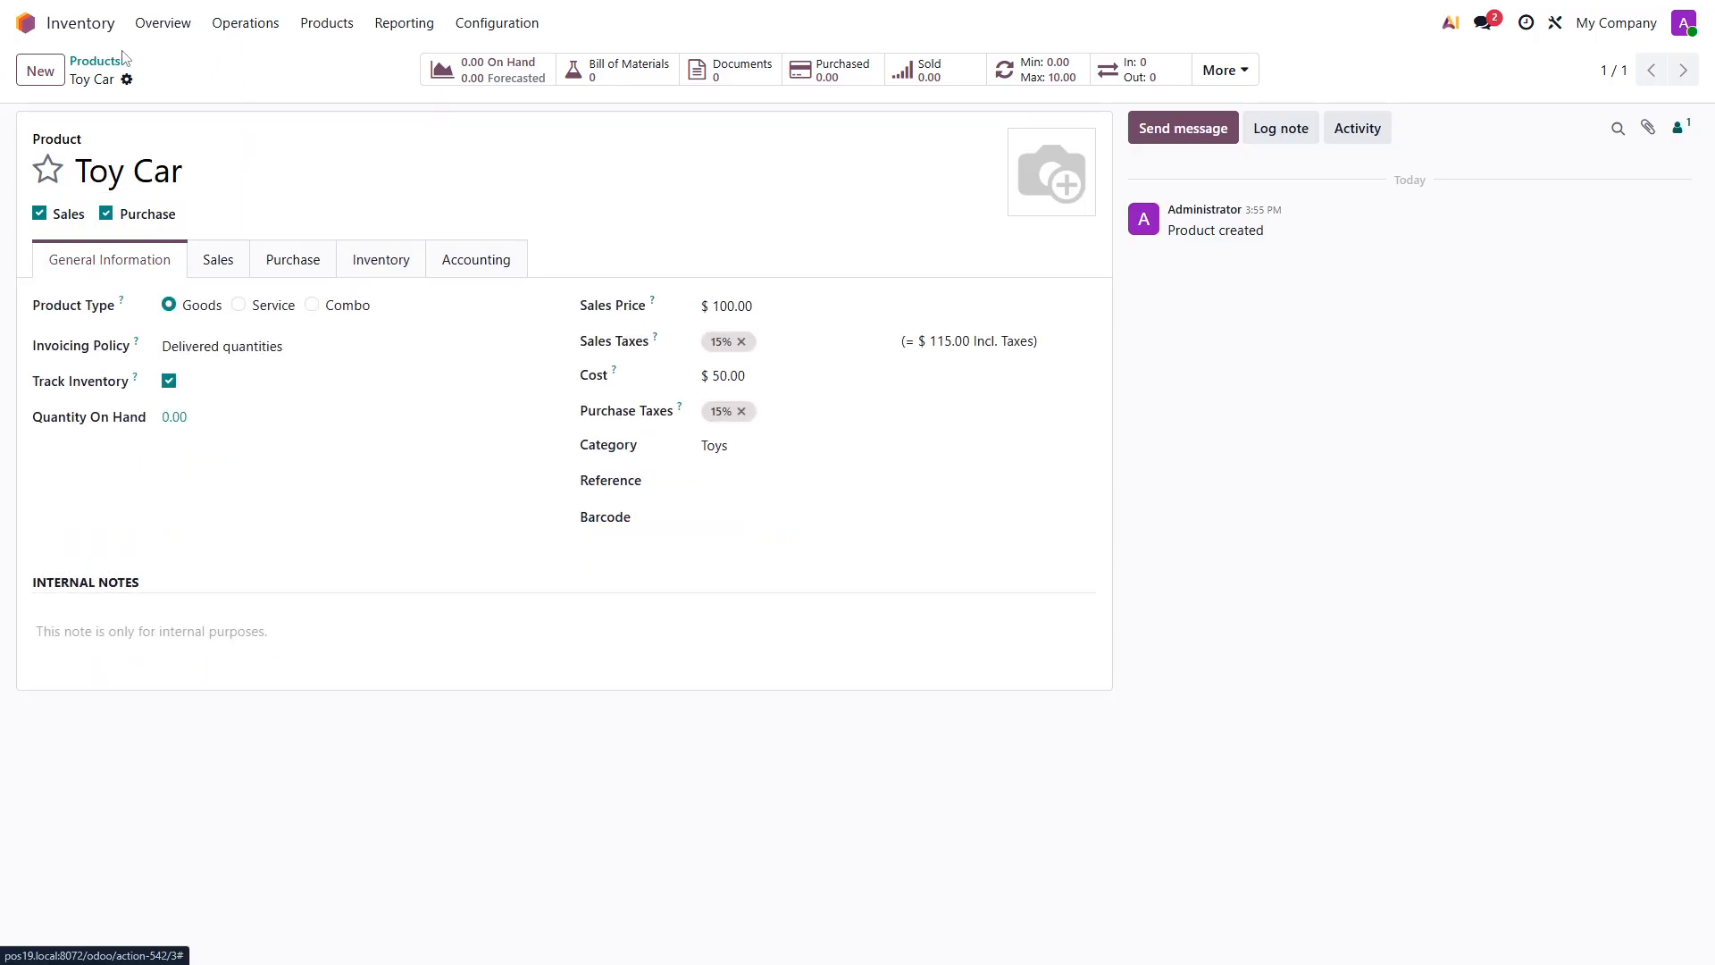
click(25, 22)
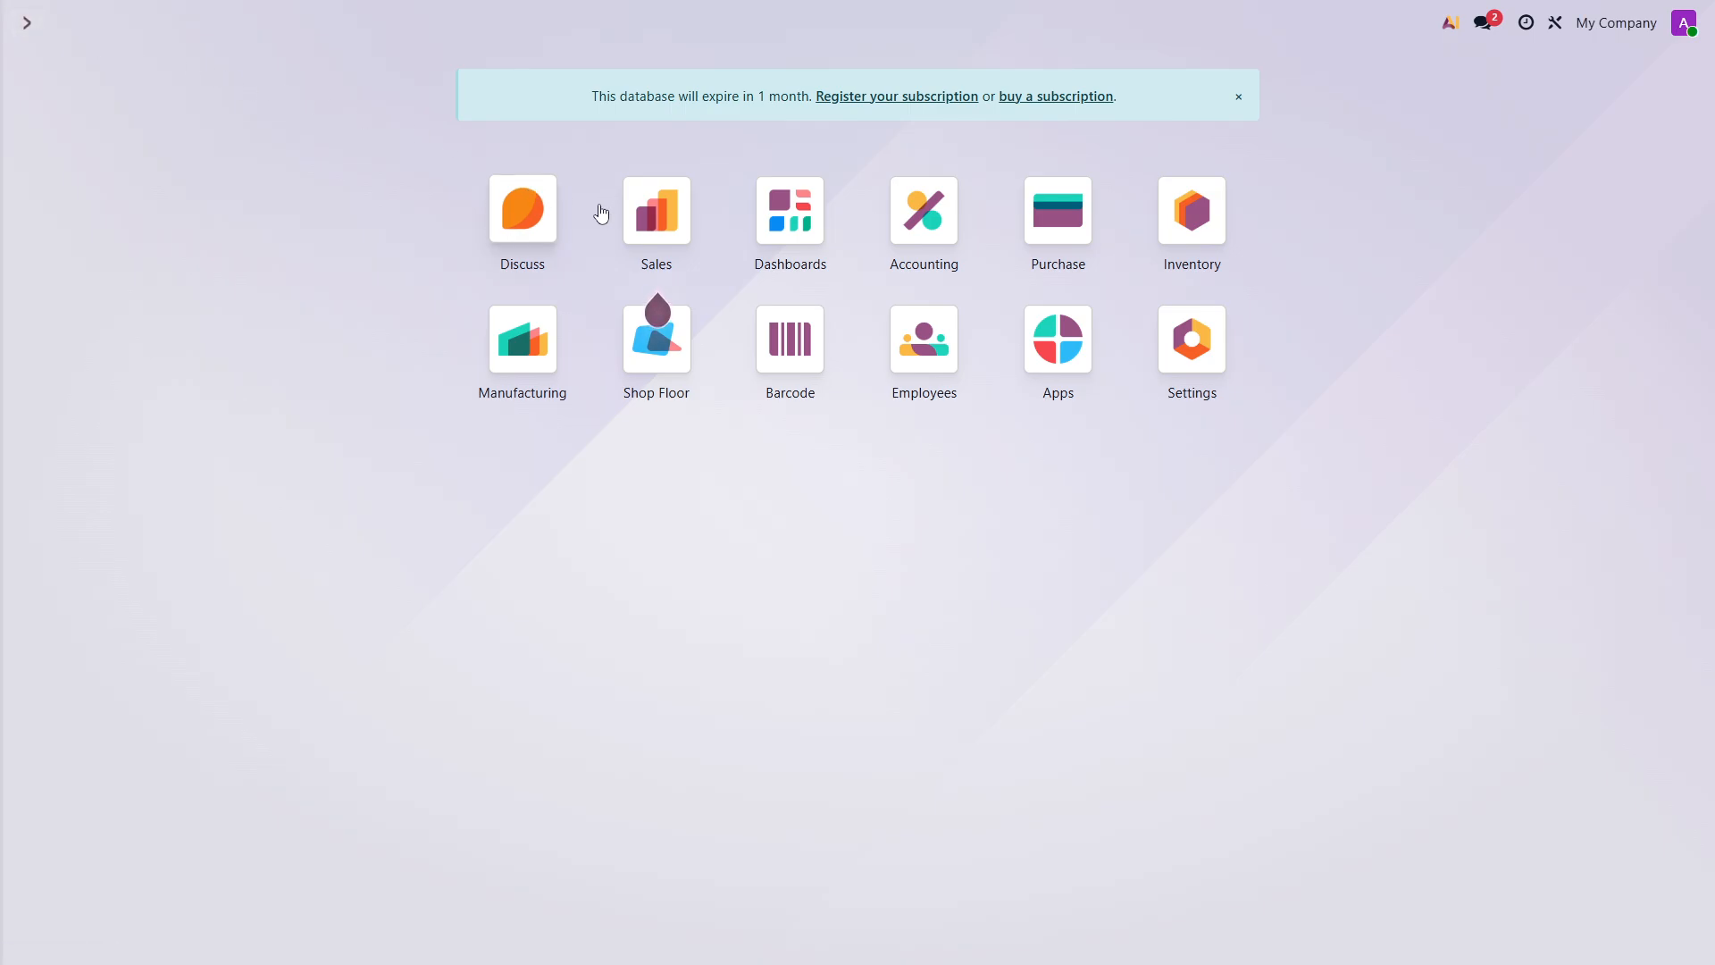
- Create a sales quotation for the second suggested customer with one Toy Car, then save and confirm it
click(645, 216)
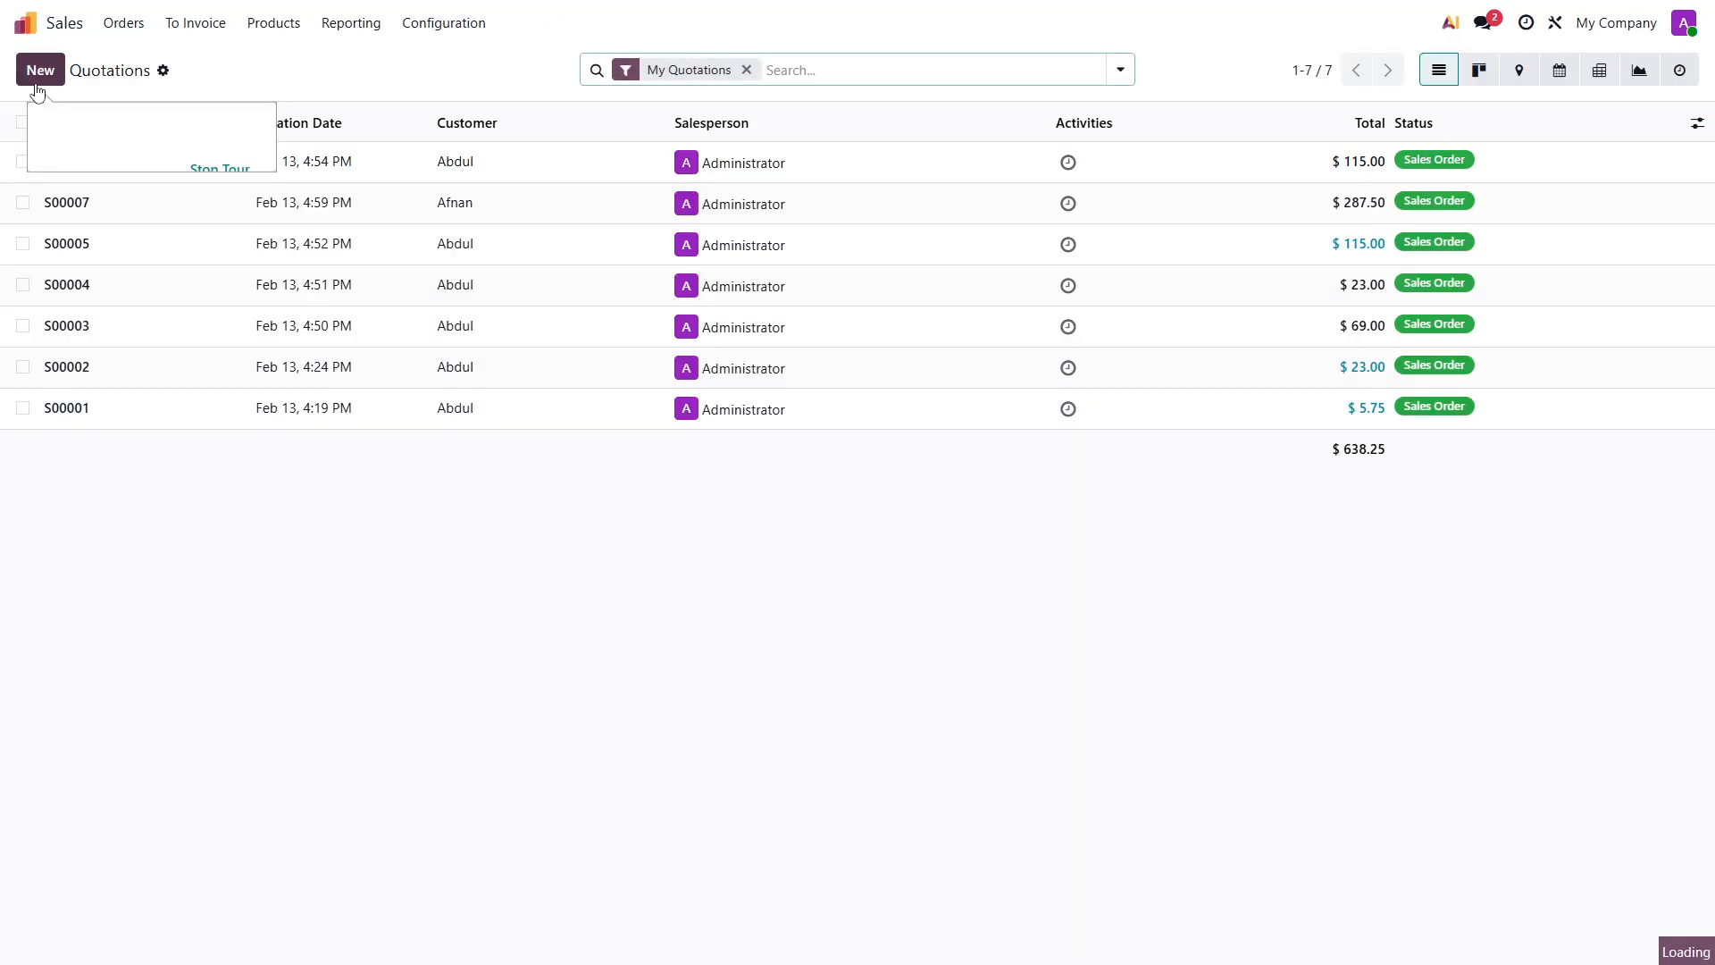
click(40, 78)
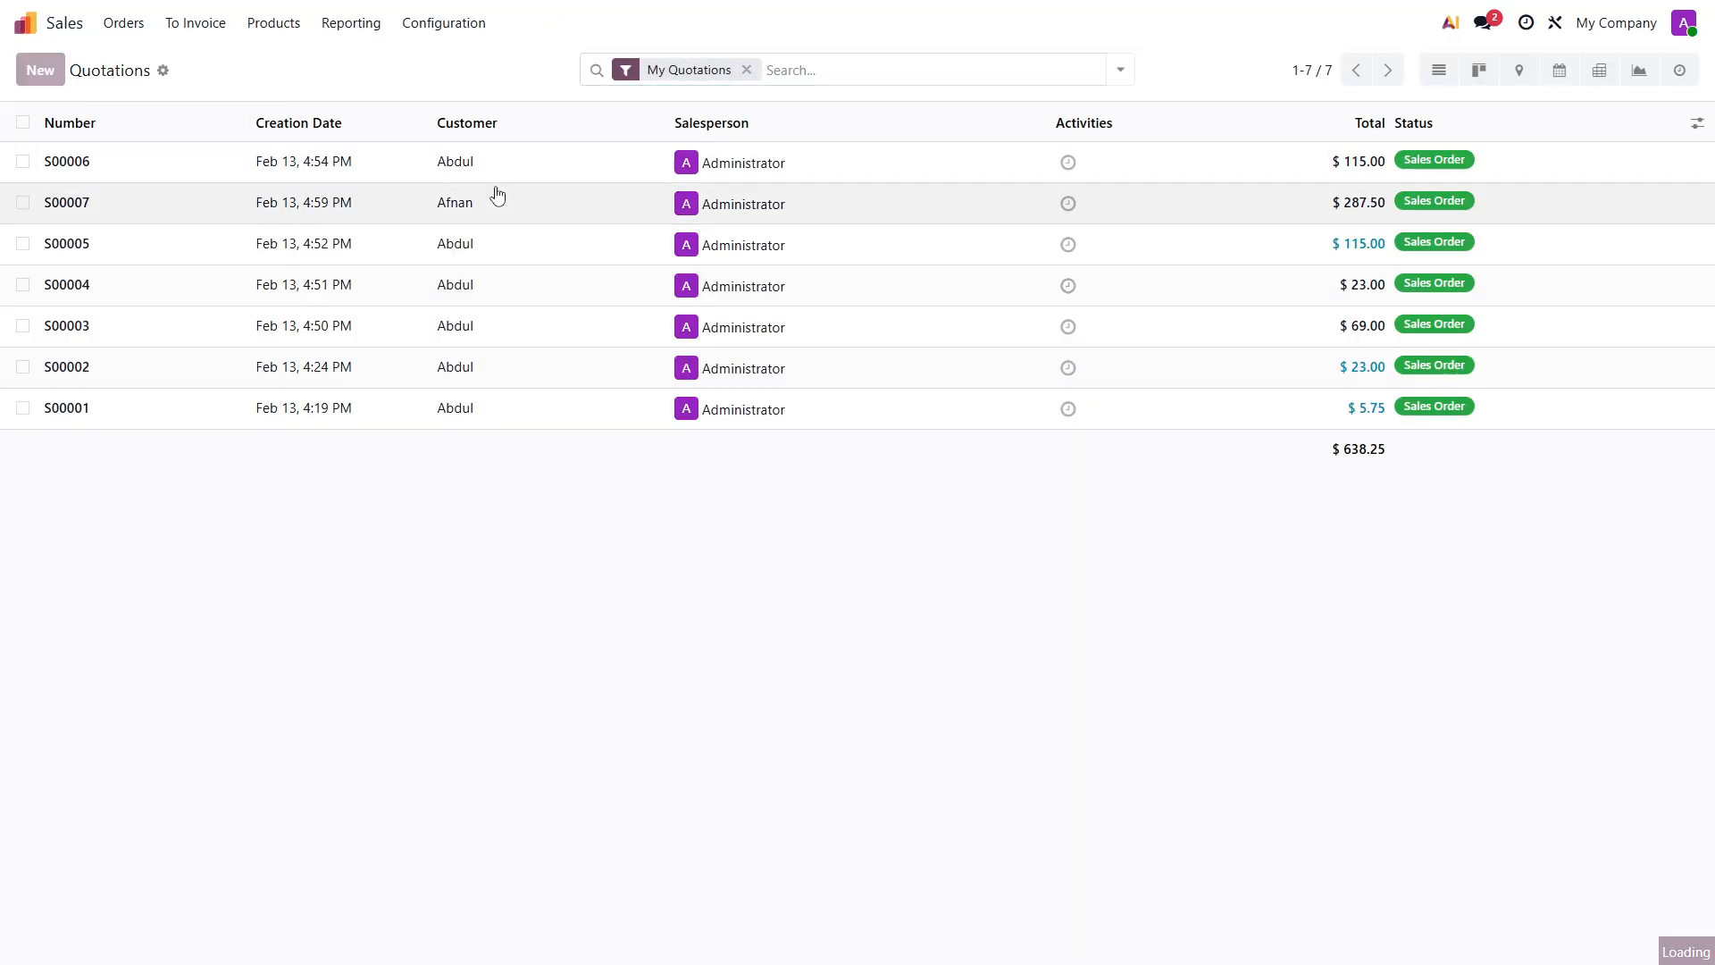
click(254, 229)
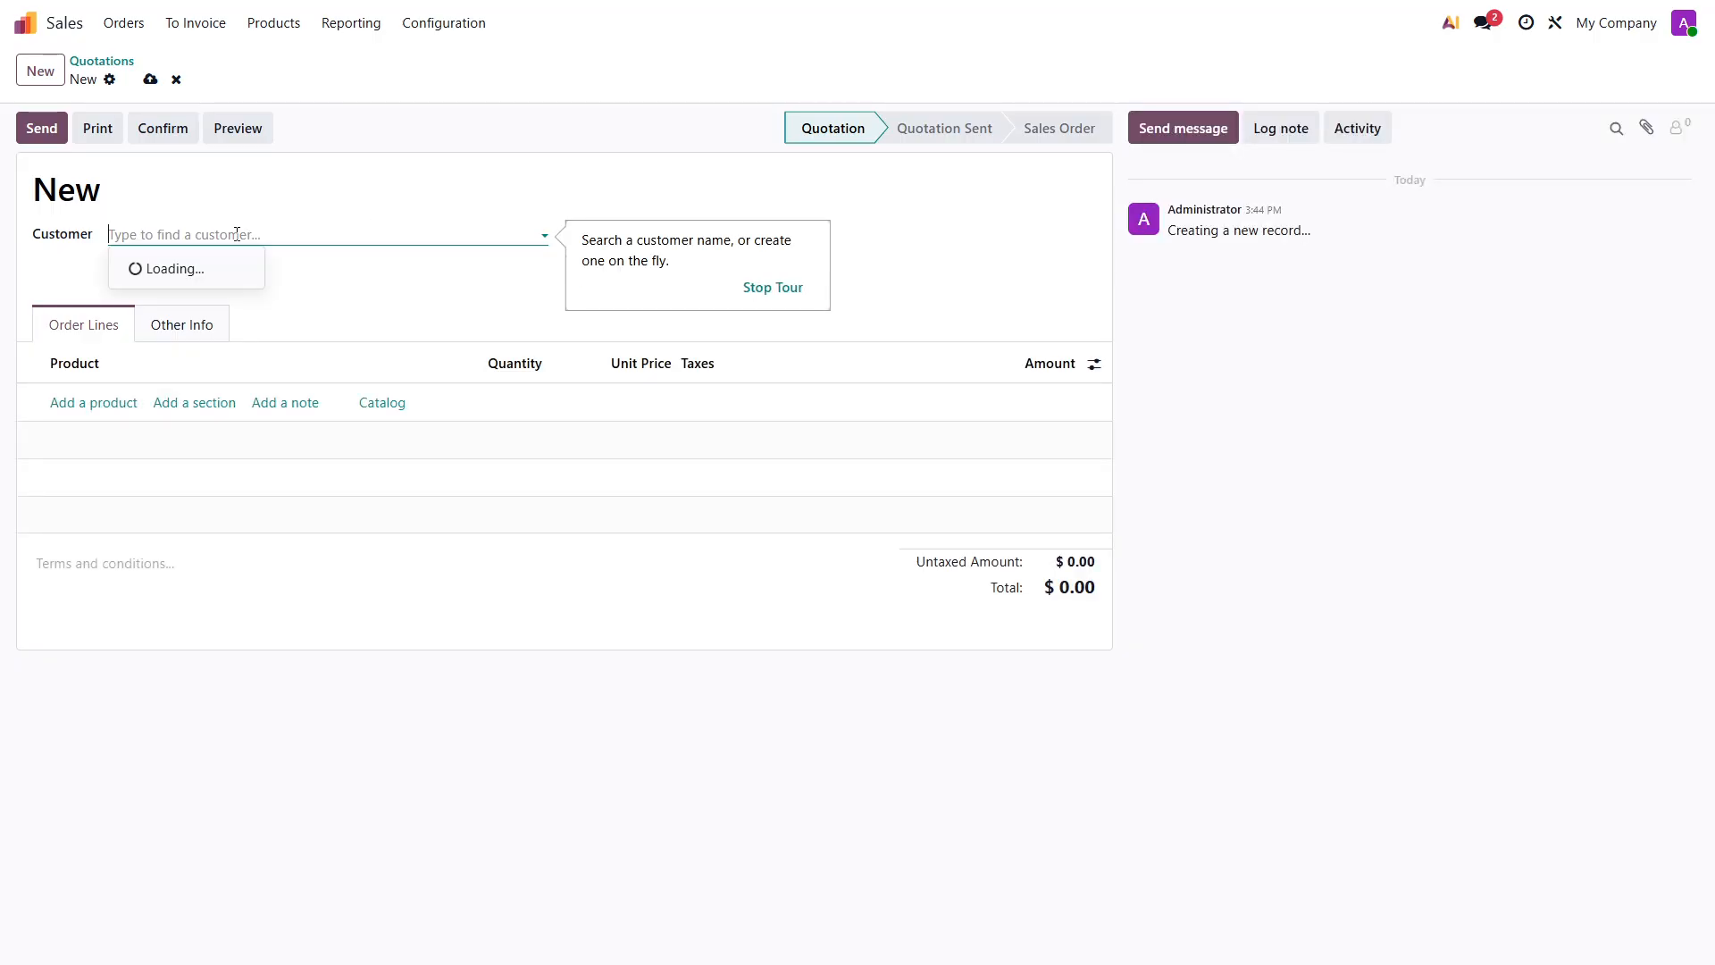
click(187, 296)
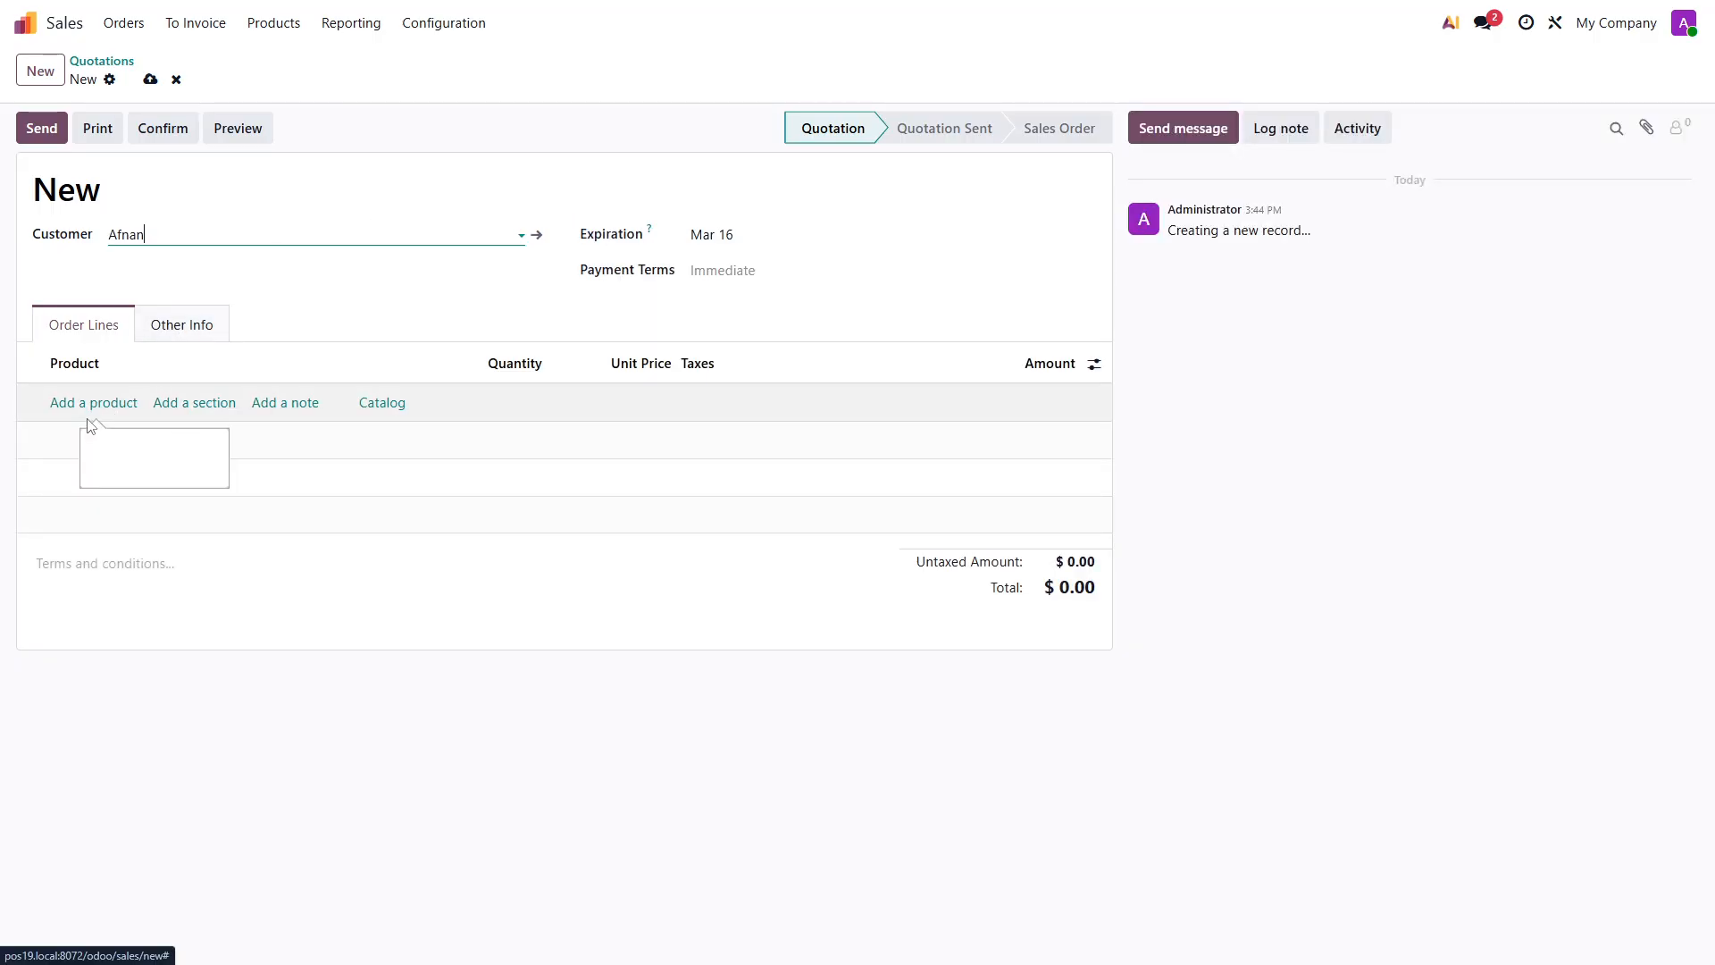
click(80, 402)
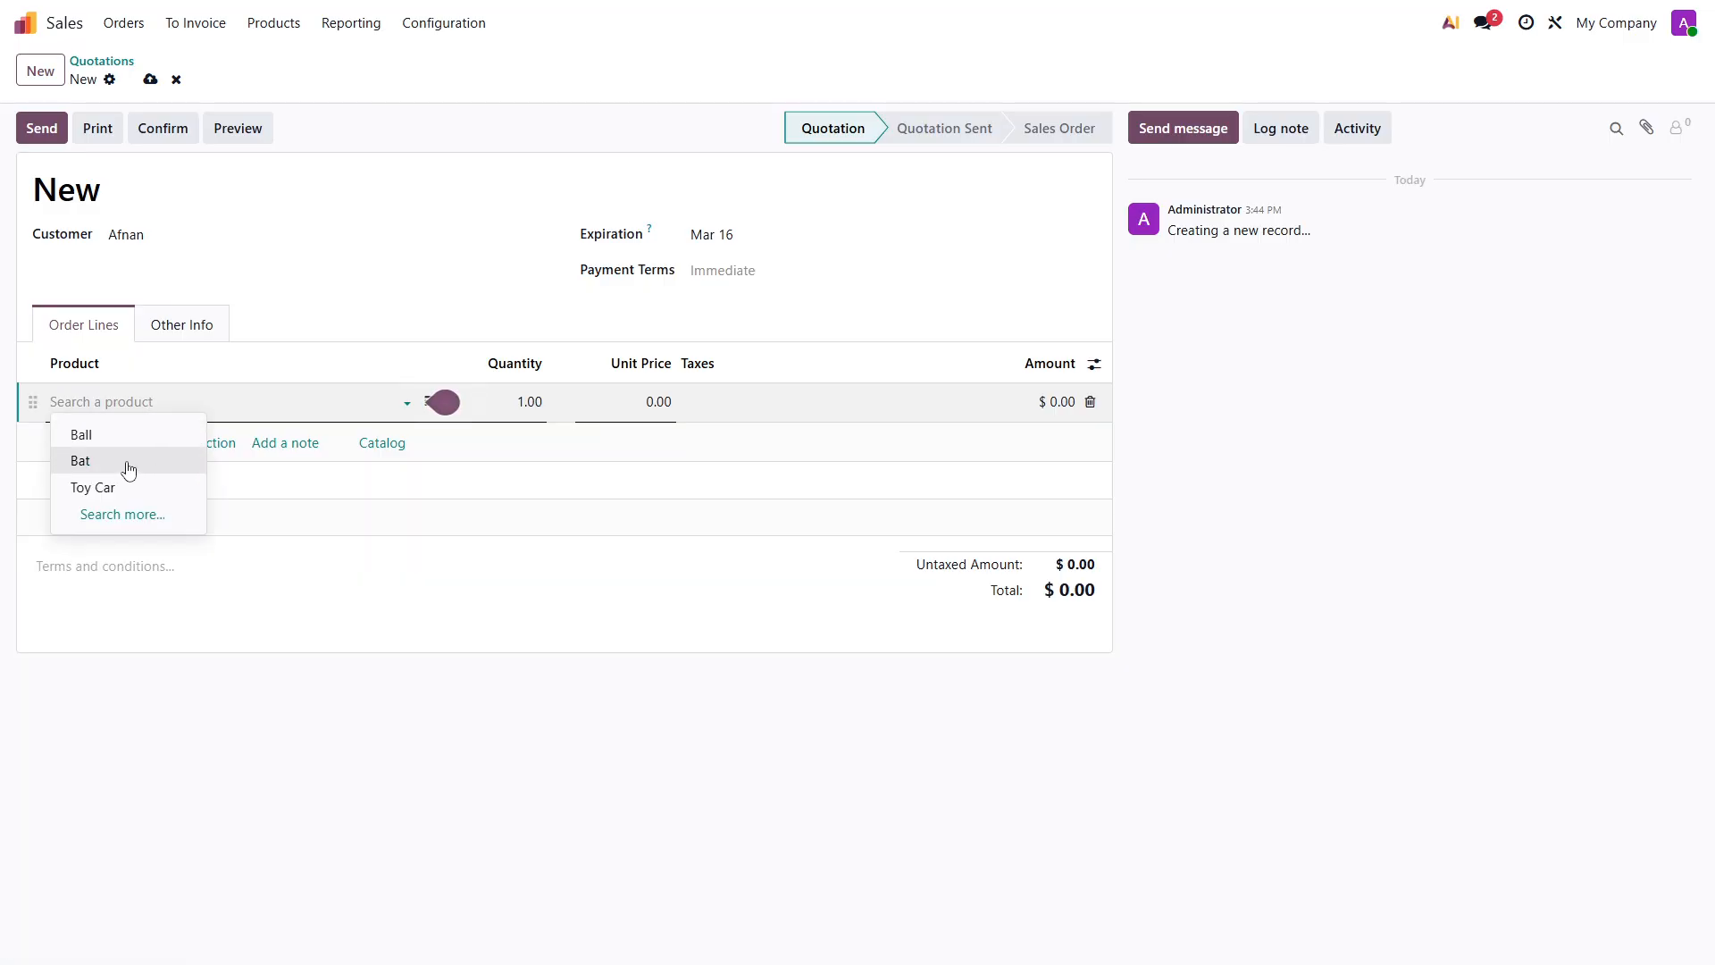
click(111, 487)
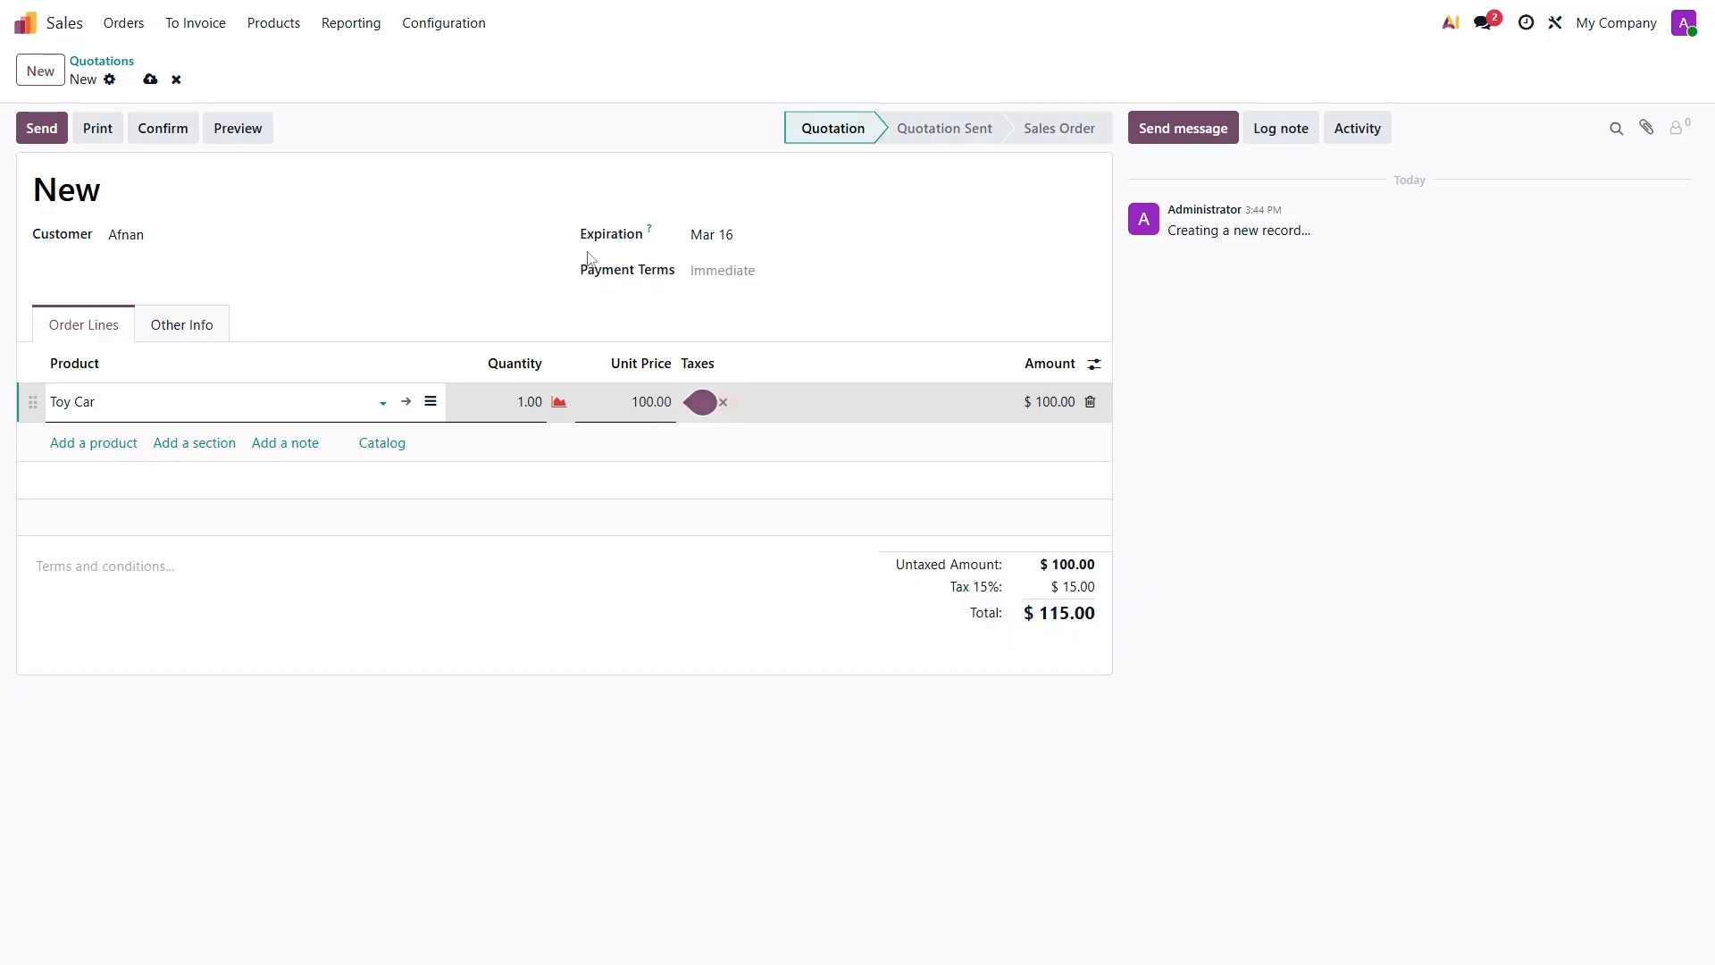
click(150, 78)
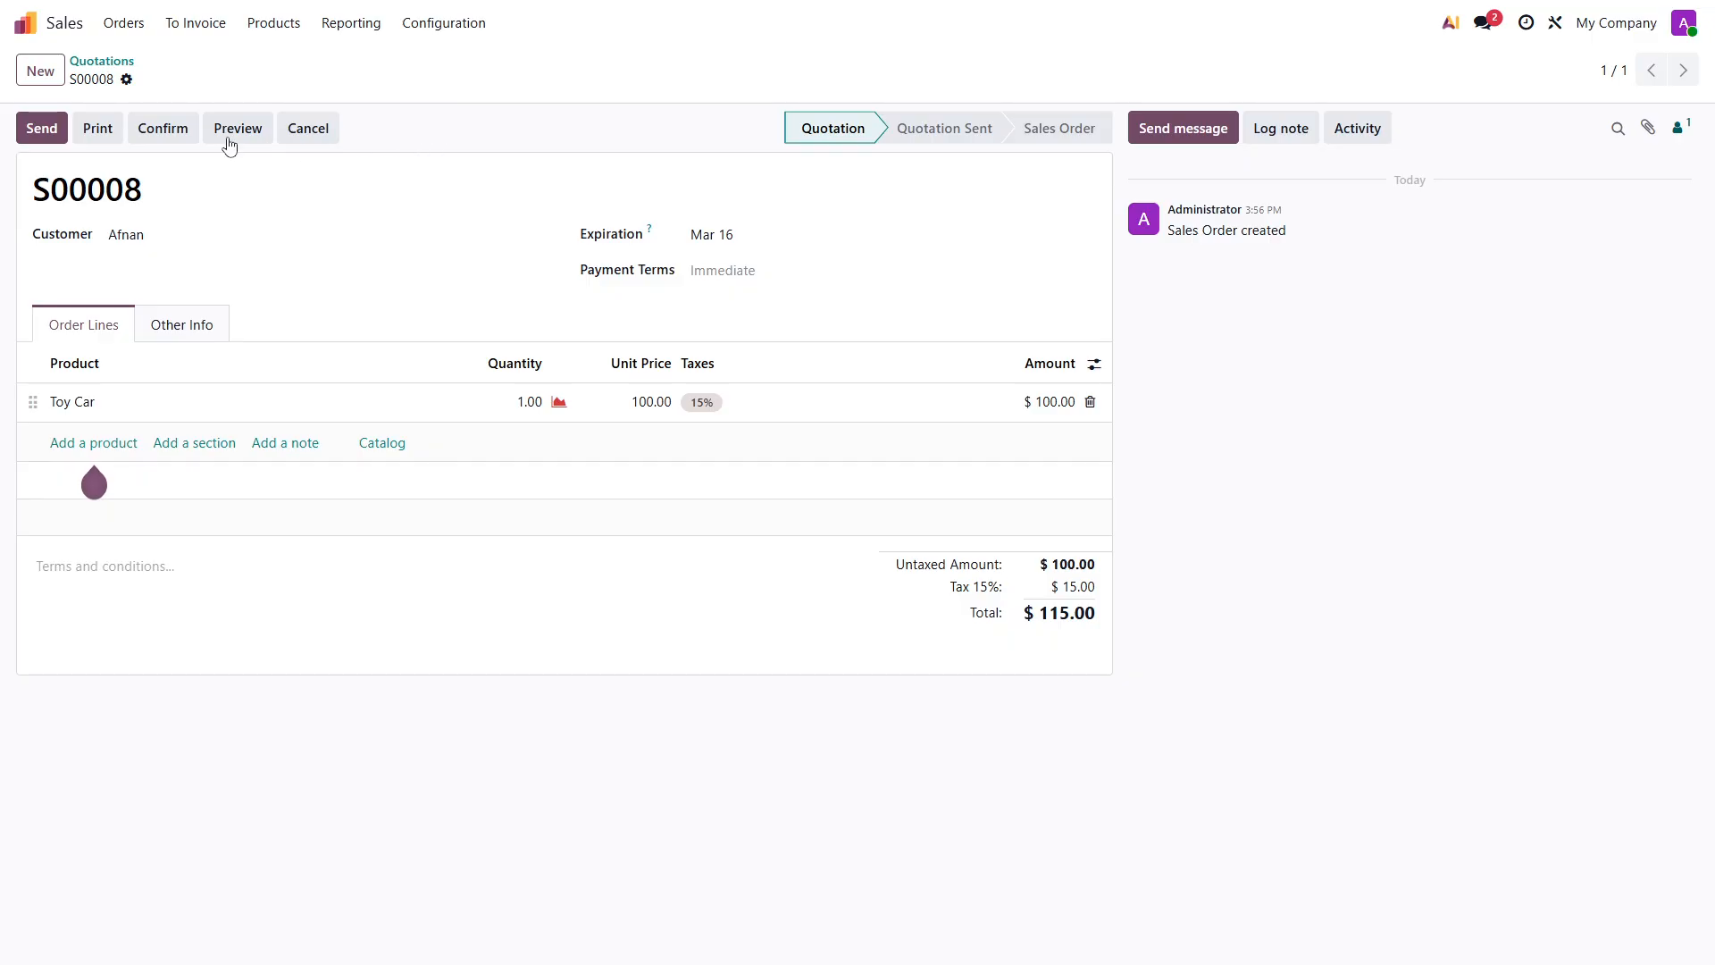
click(157, 143)
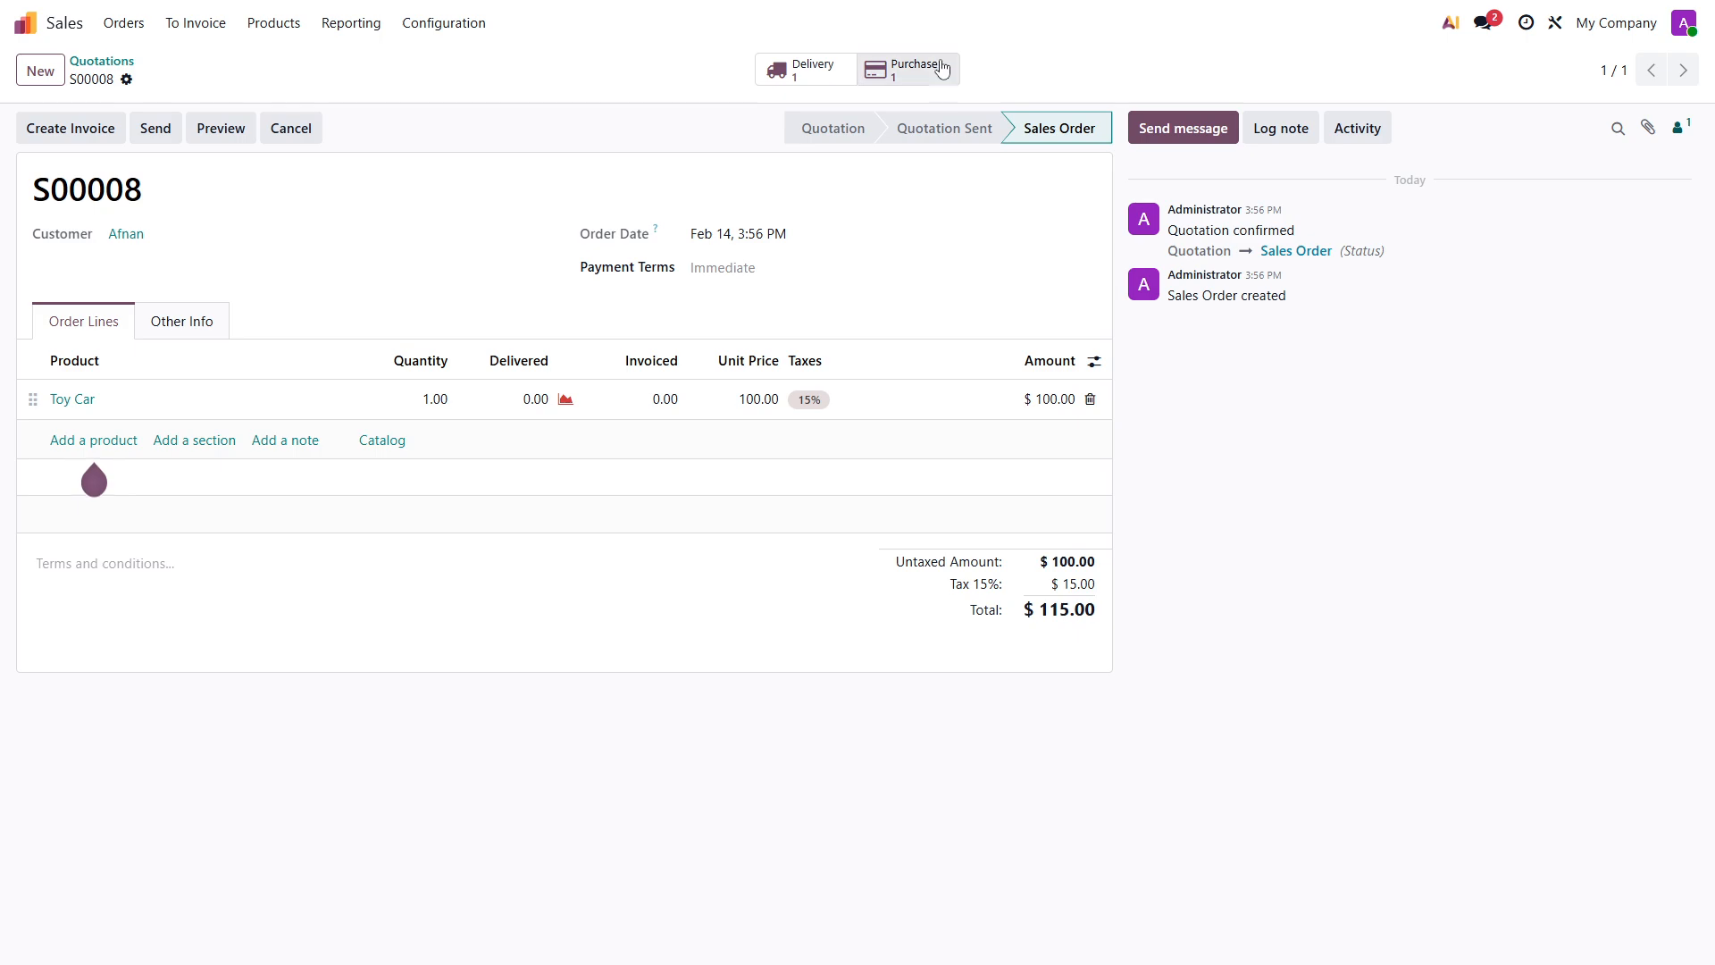
- Confirm the purchase order linked to the Toy Car sales order and validate its receipt
click(904, 75)
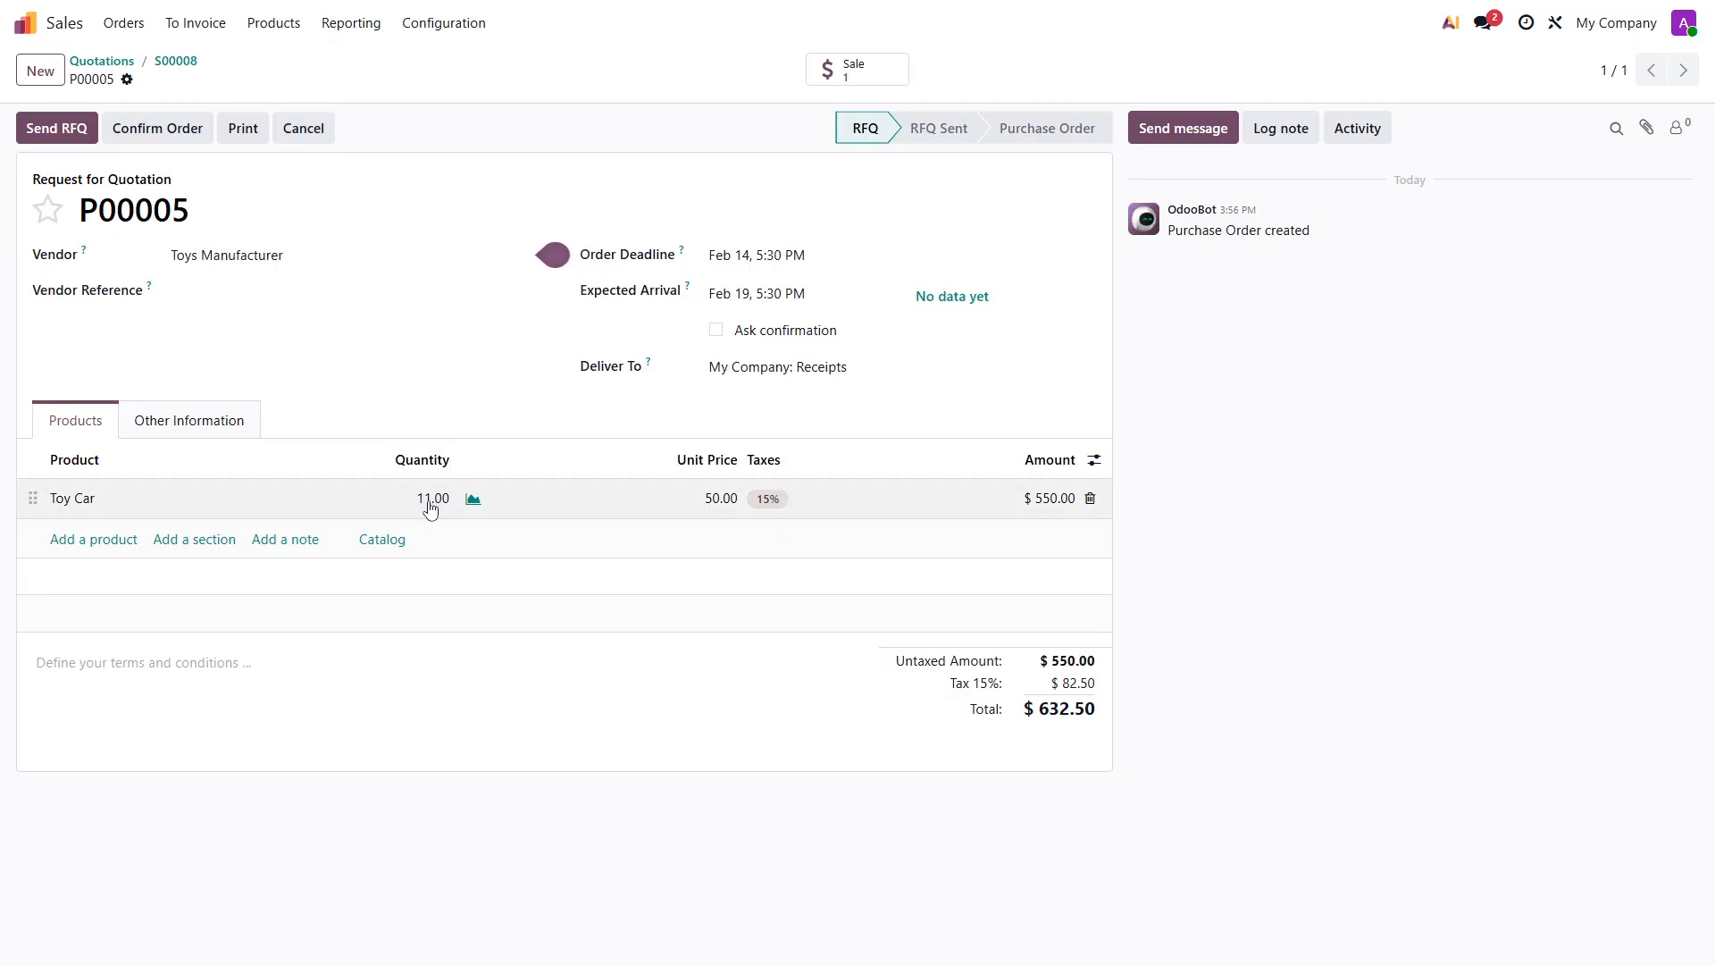
click(178, 63)
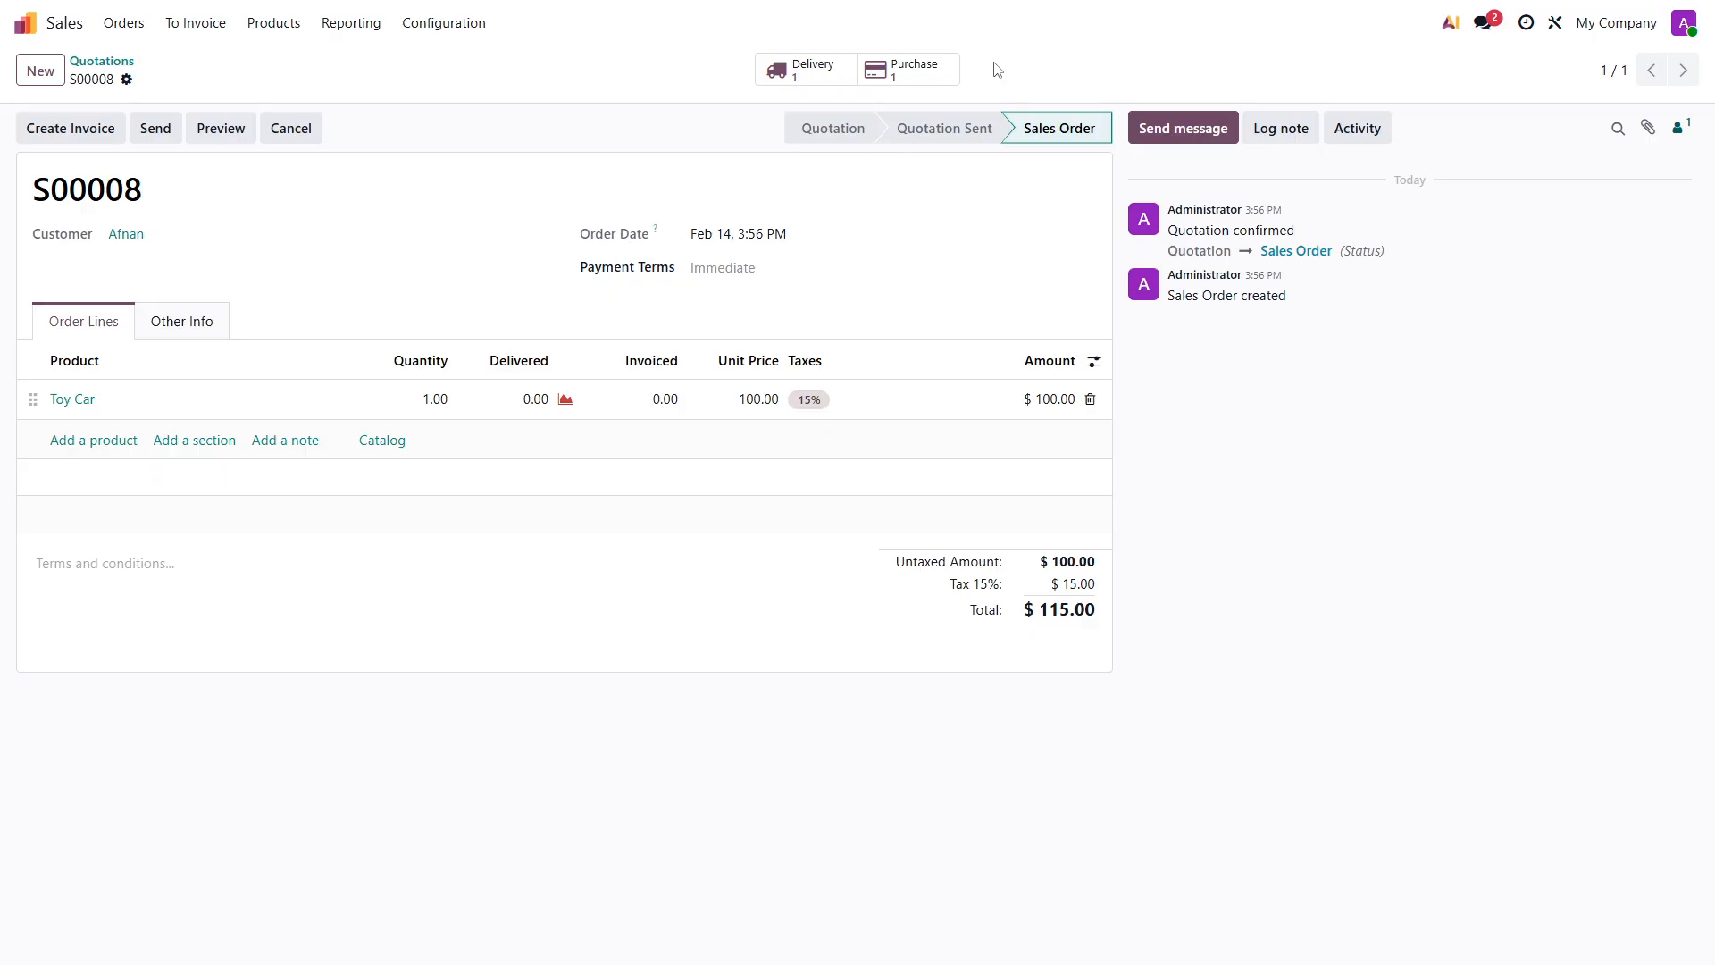
click(924, 70)
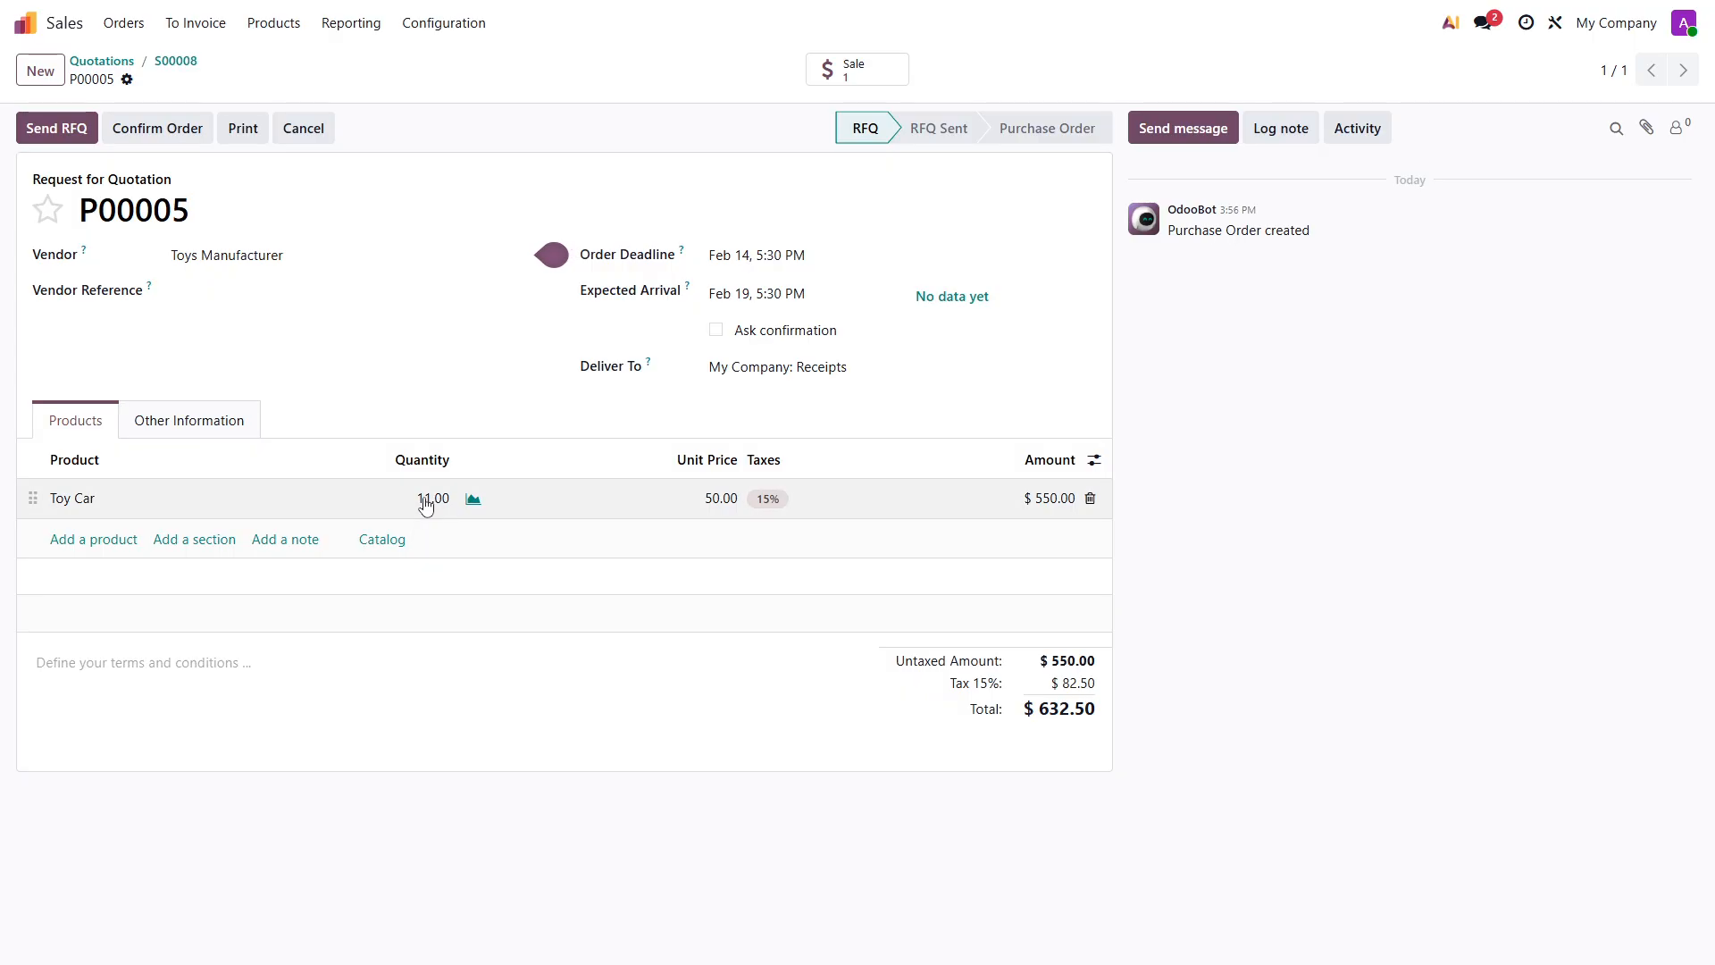
click(164, 137)
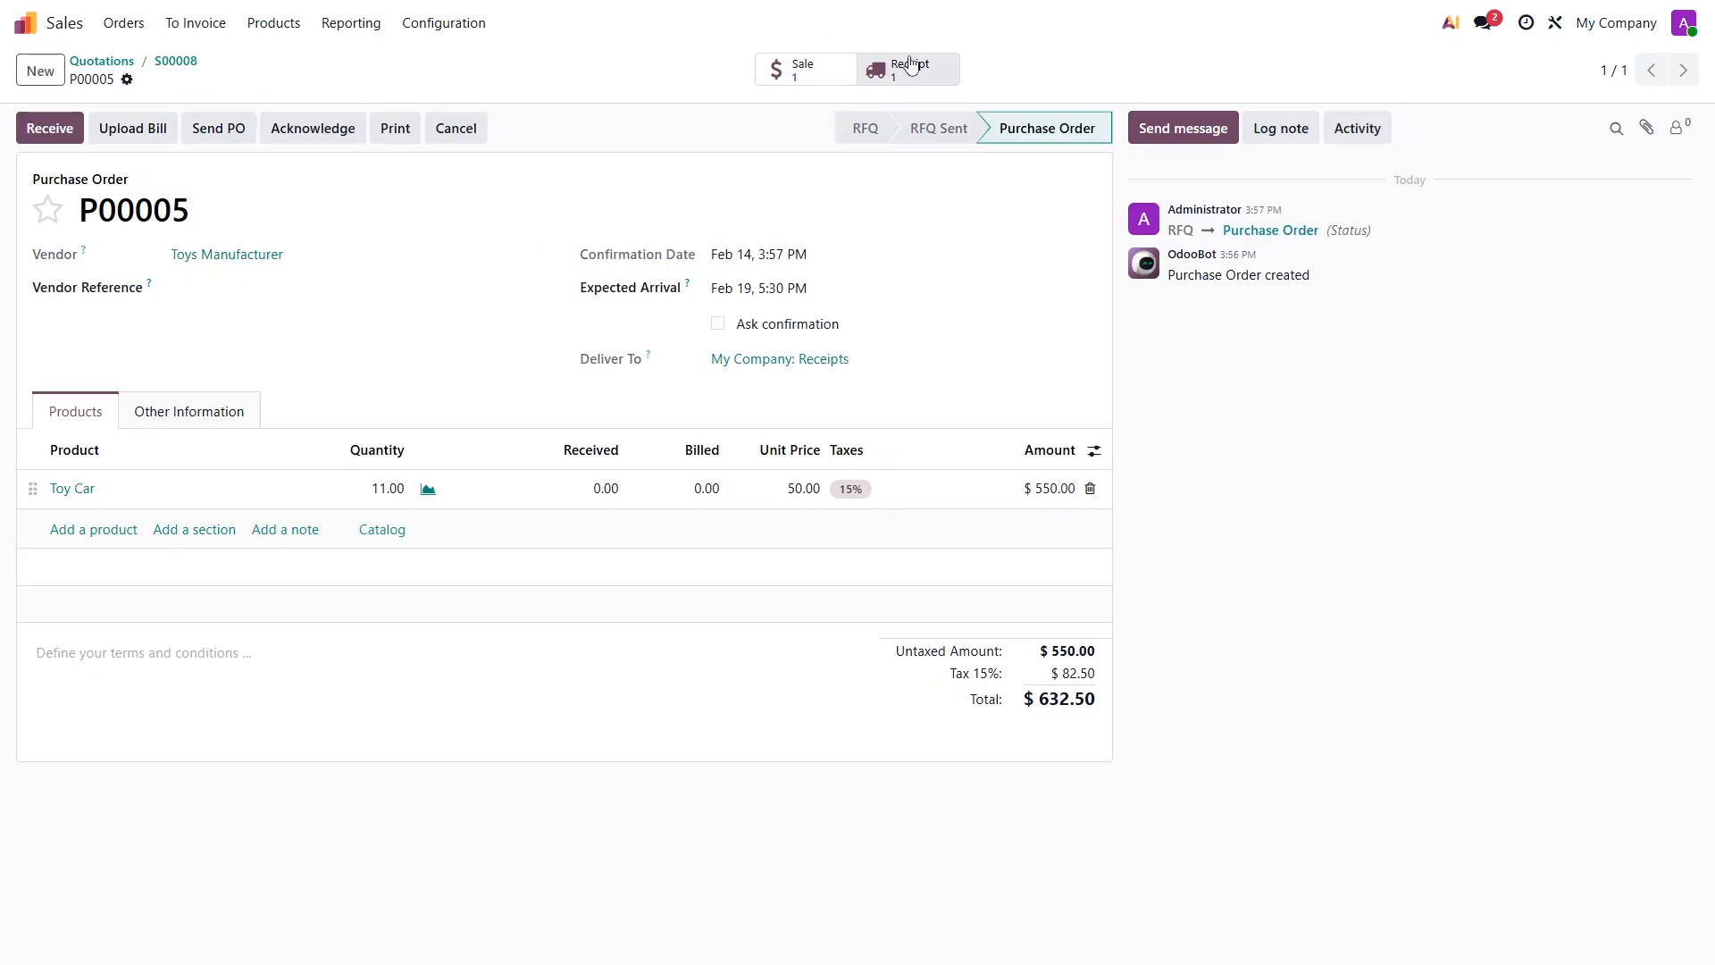
click(871, 71)
click(36, 128)
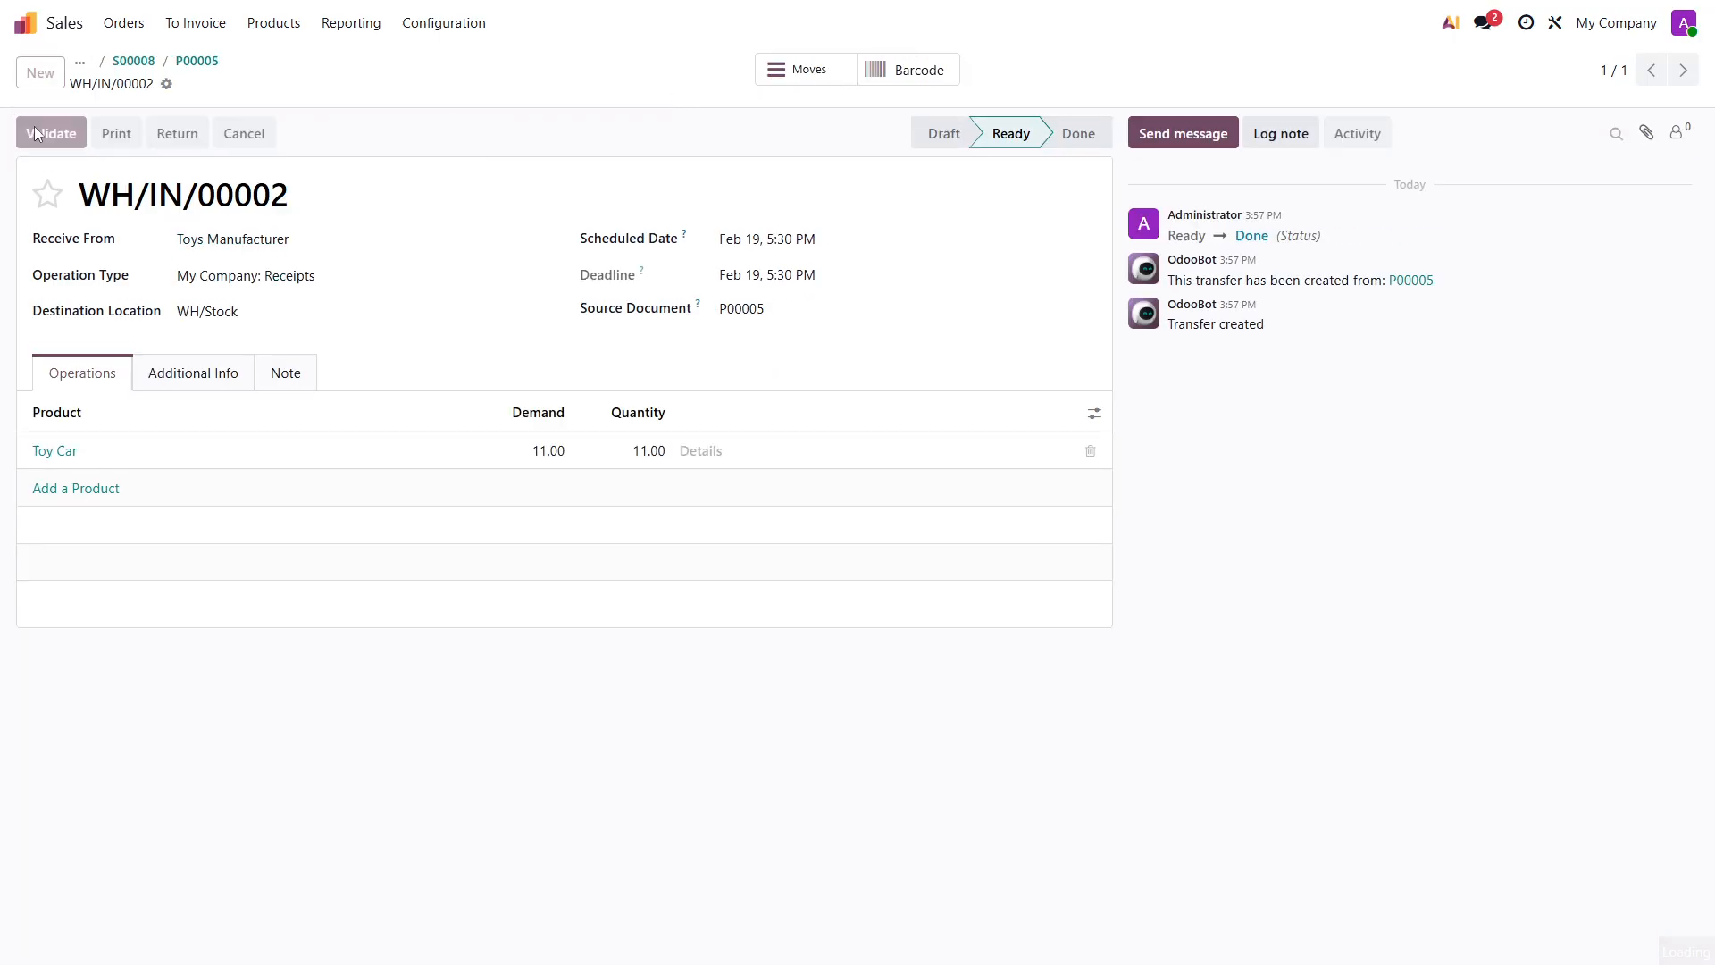
- Open the delivery of the Toy Car sales order and validate it
click(142, 61)
click(820, 73)
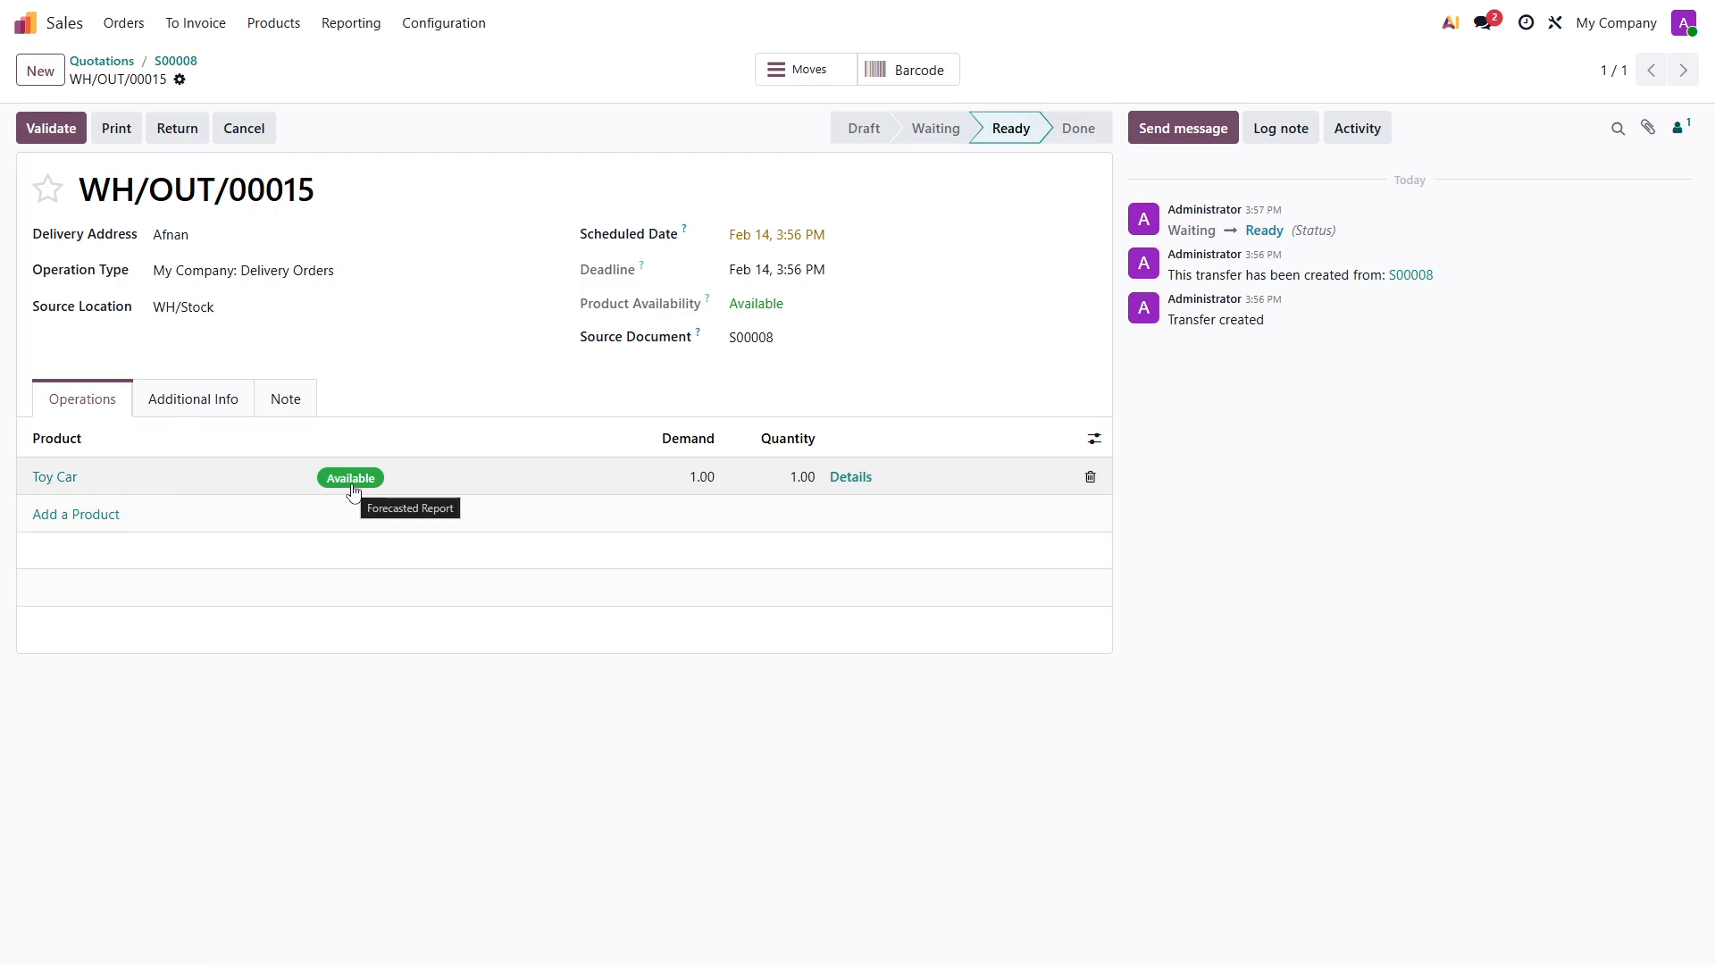
click(56, 141)
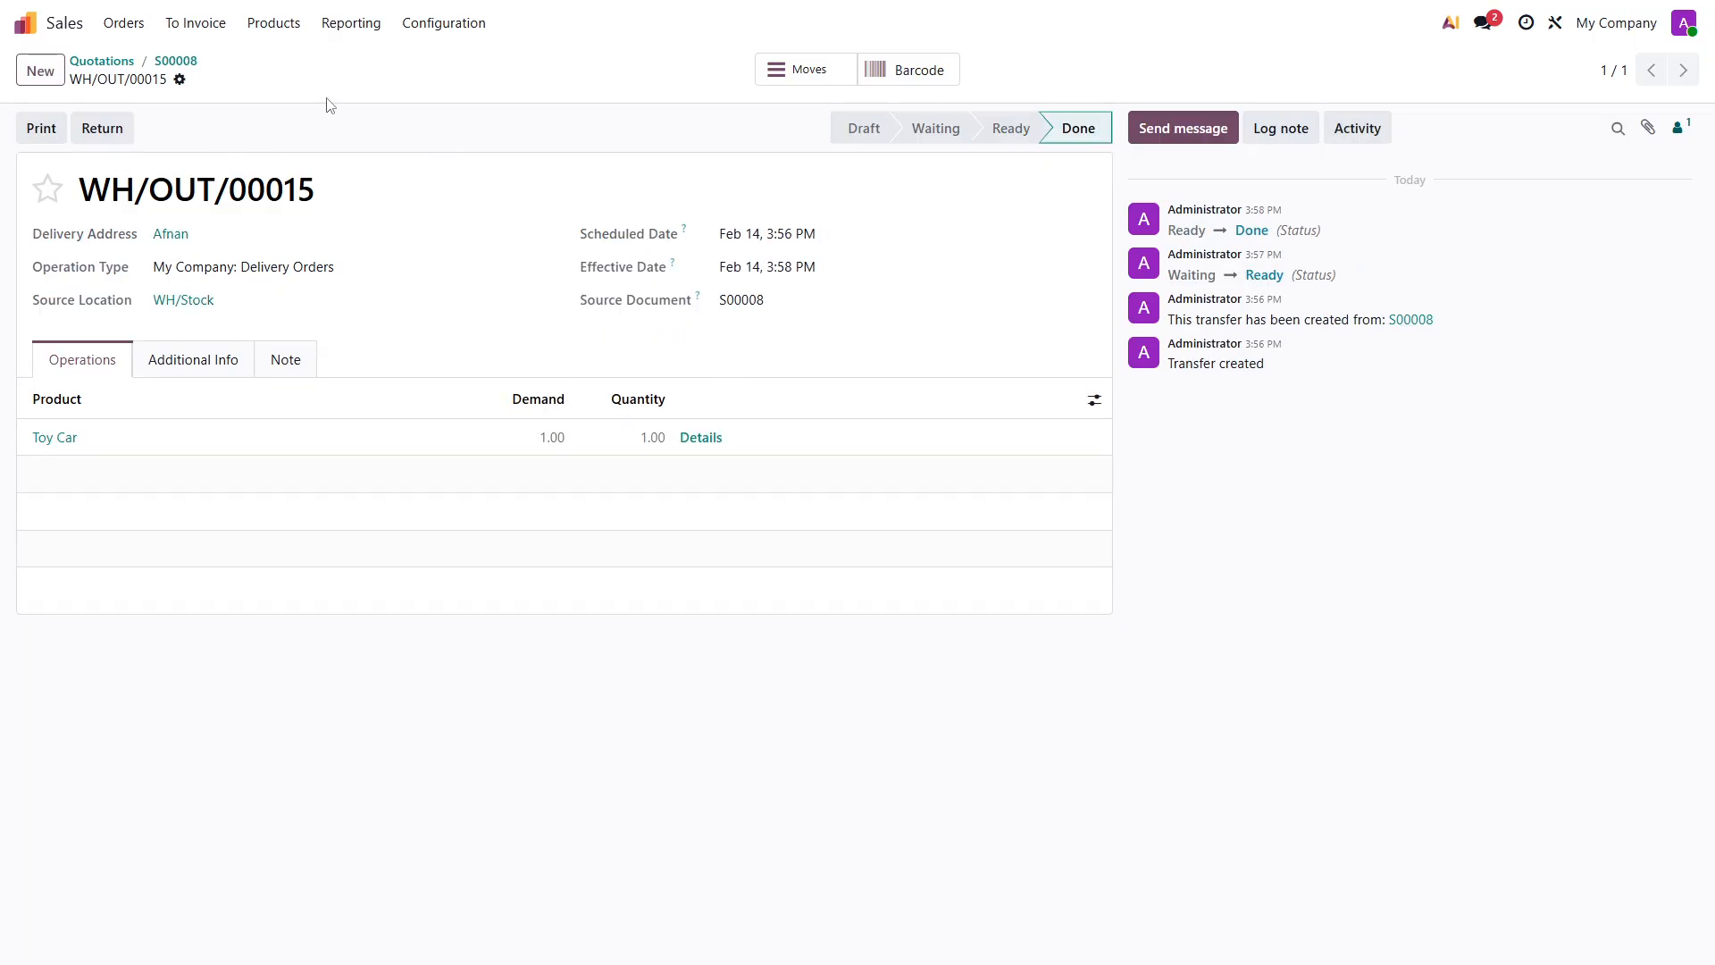
- Create a product named Toy Train with invoicing on delivered quantities and inventory tracking enabled
click(101, 61)
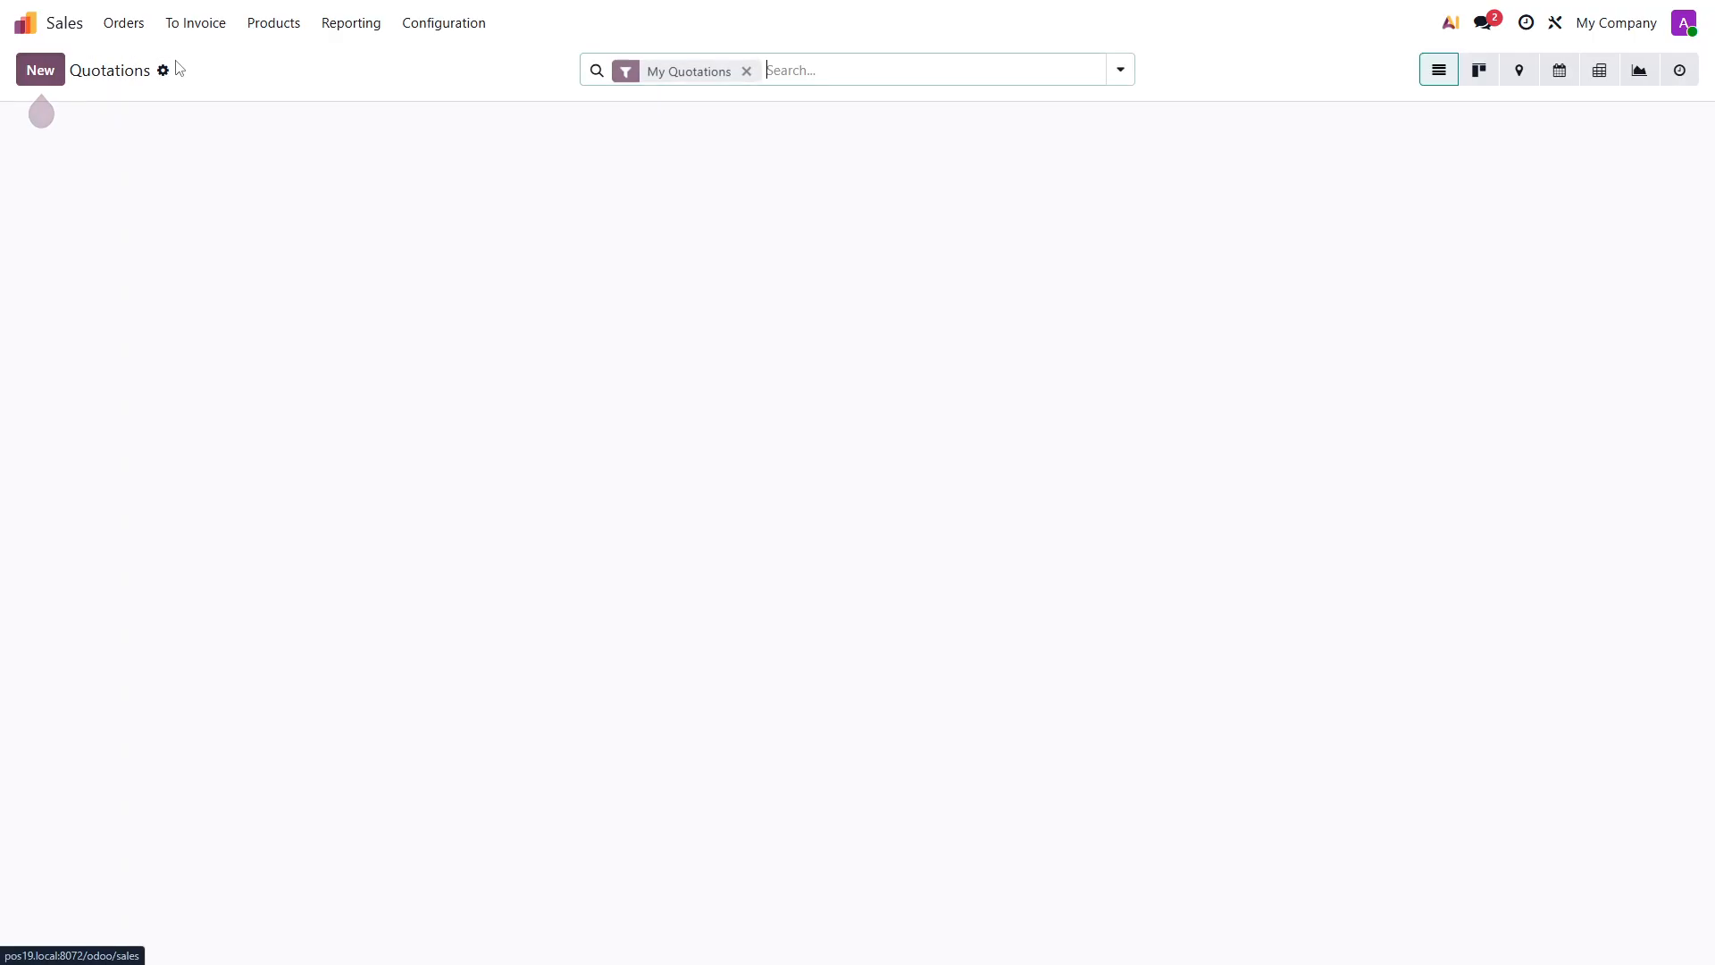
click(285, 34)
click(282, 63)
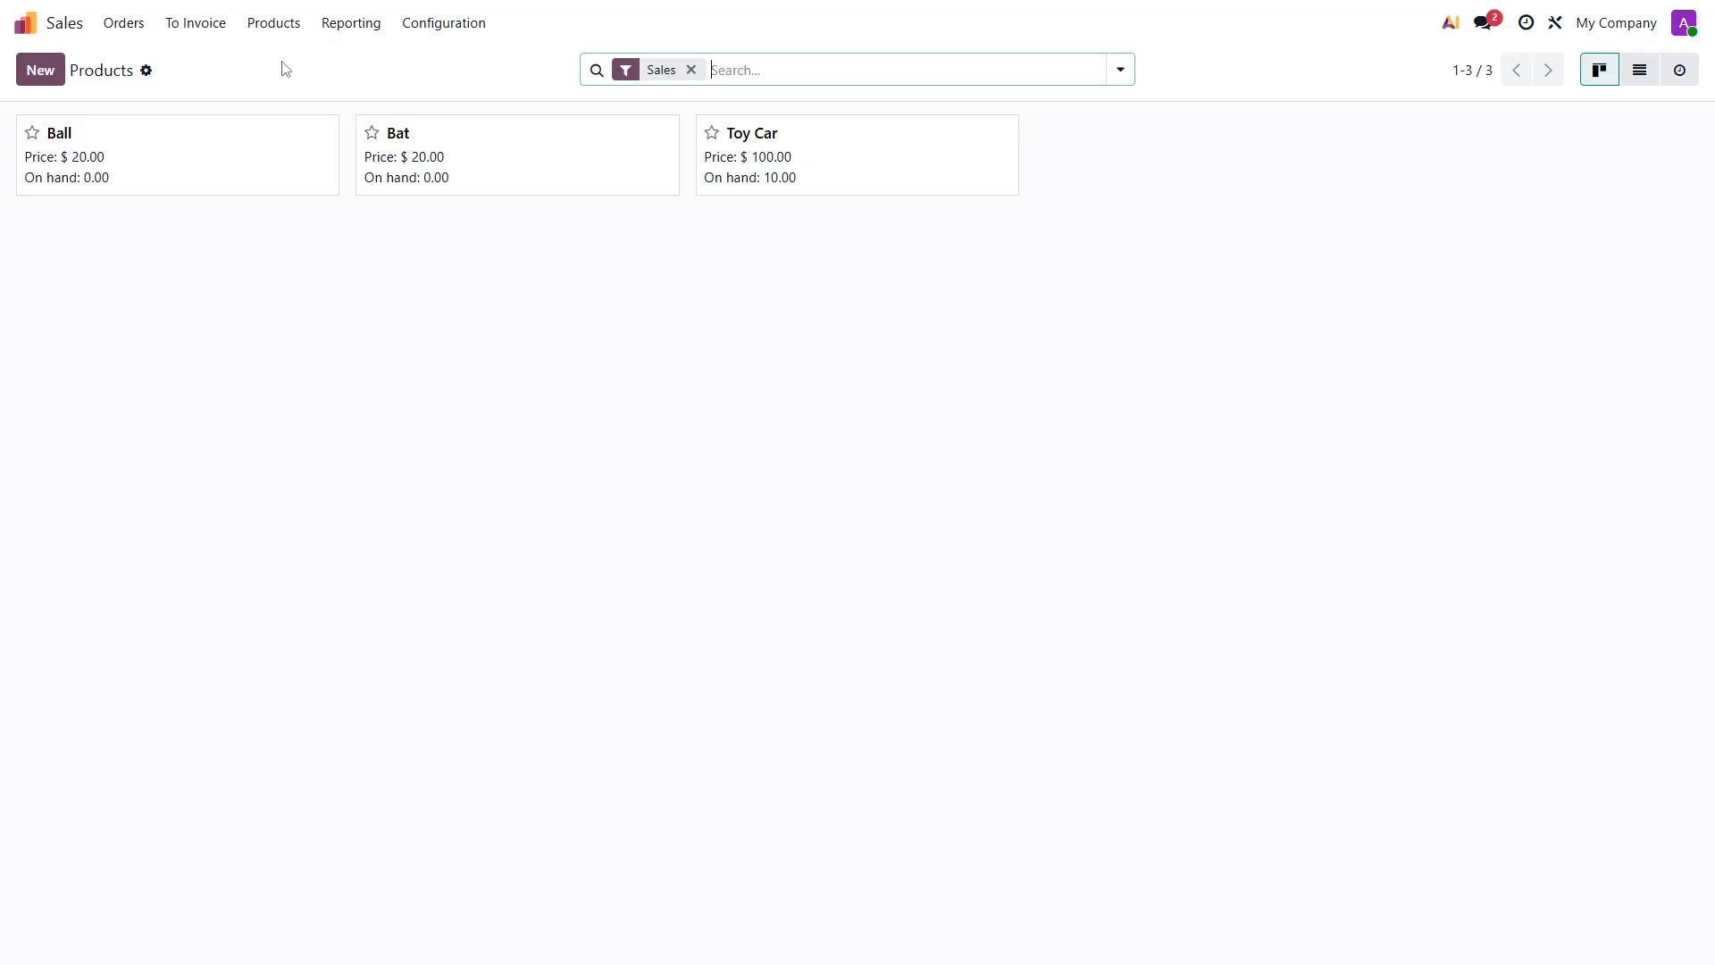
click(37, 77)
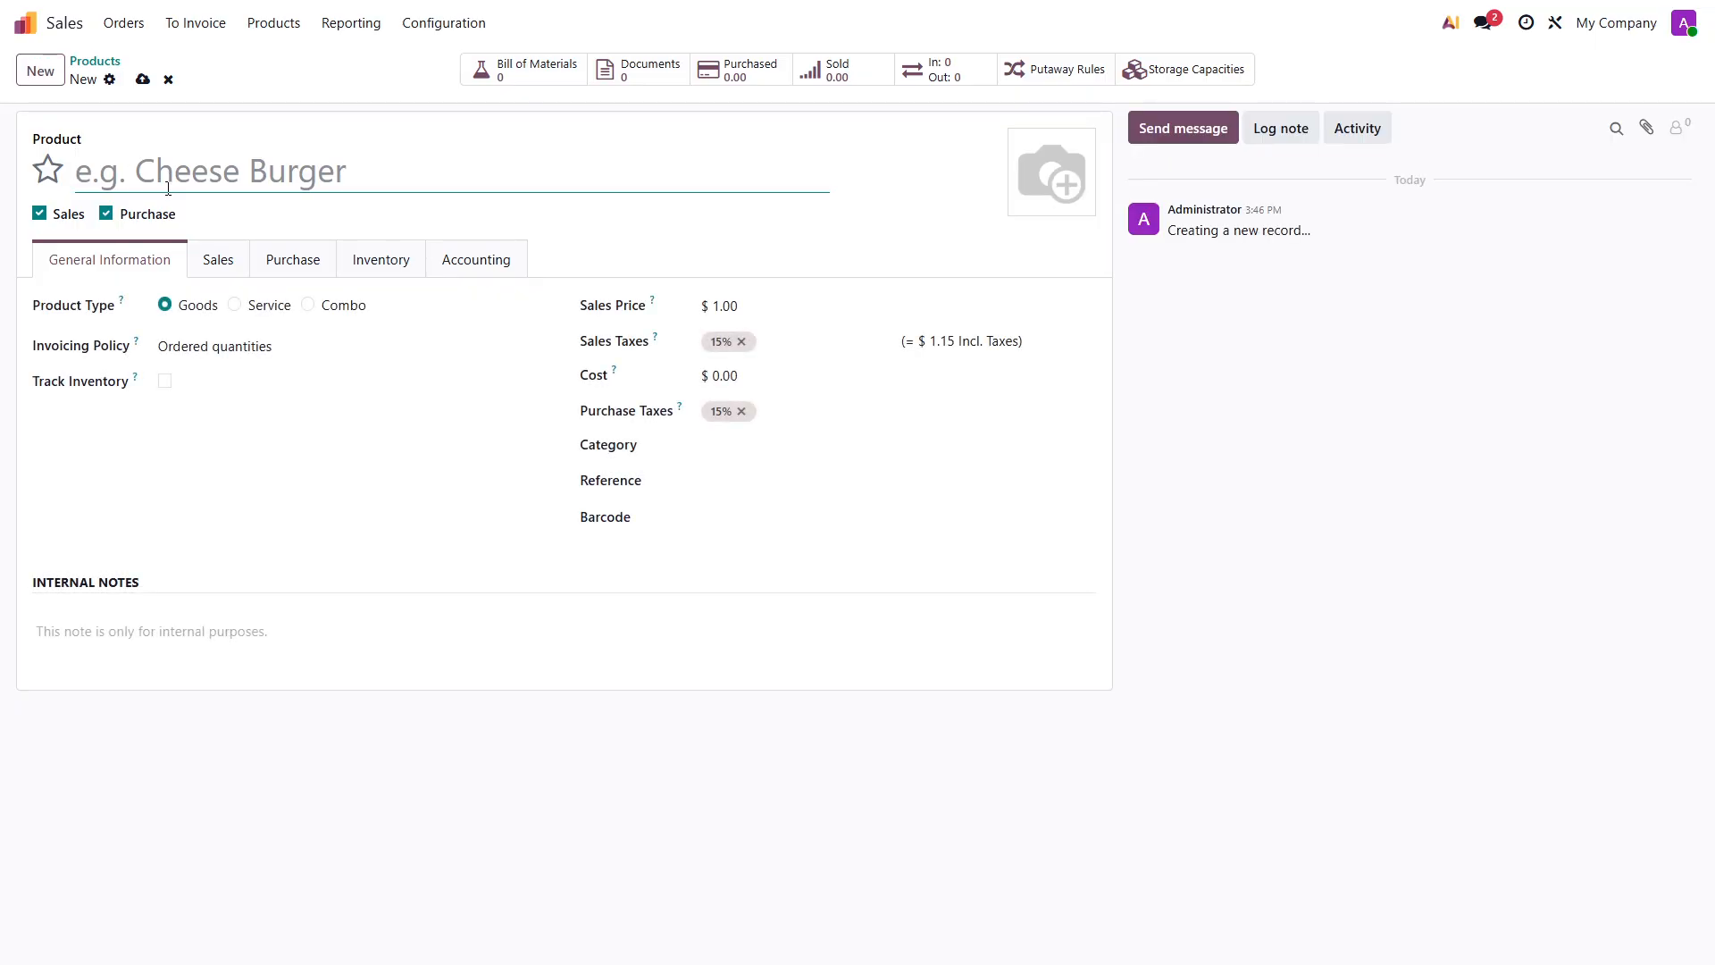
text(T)
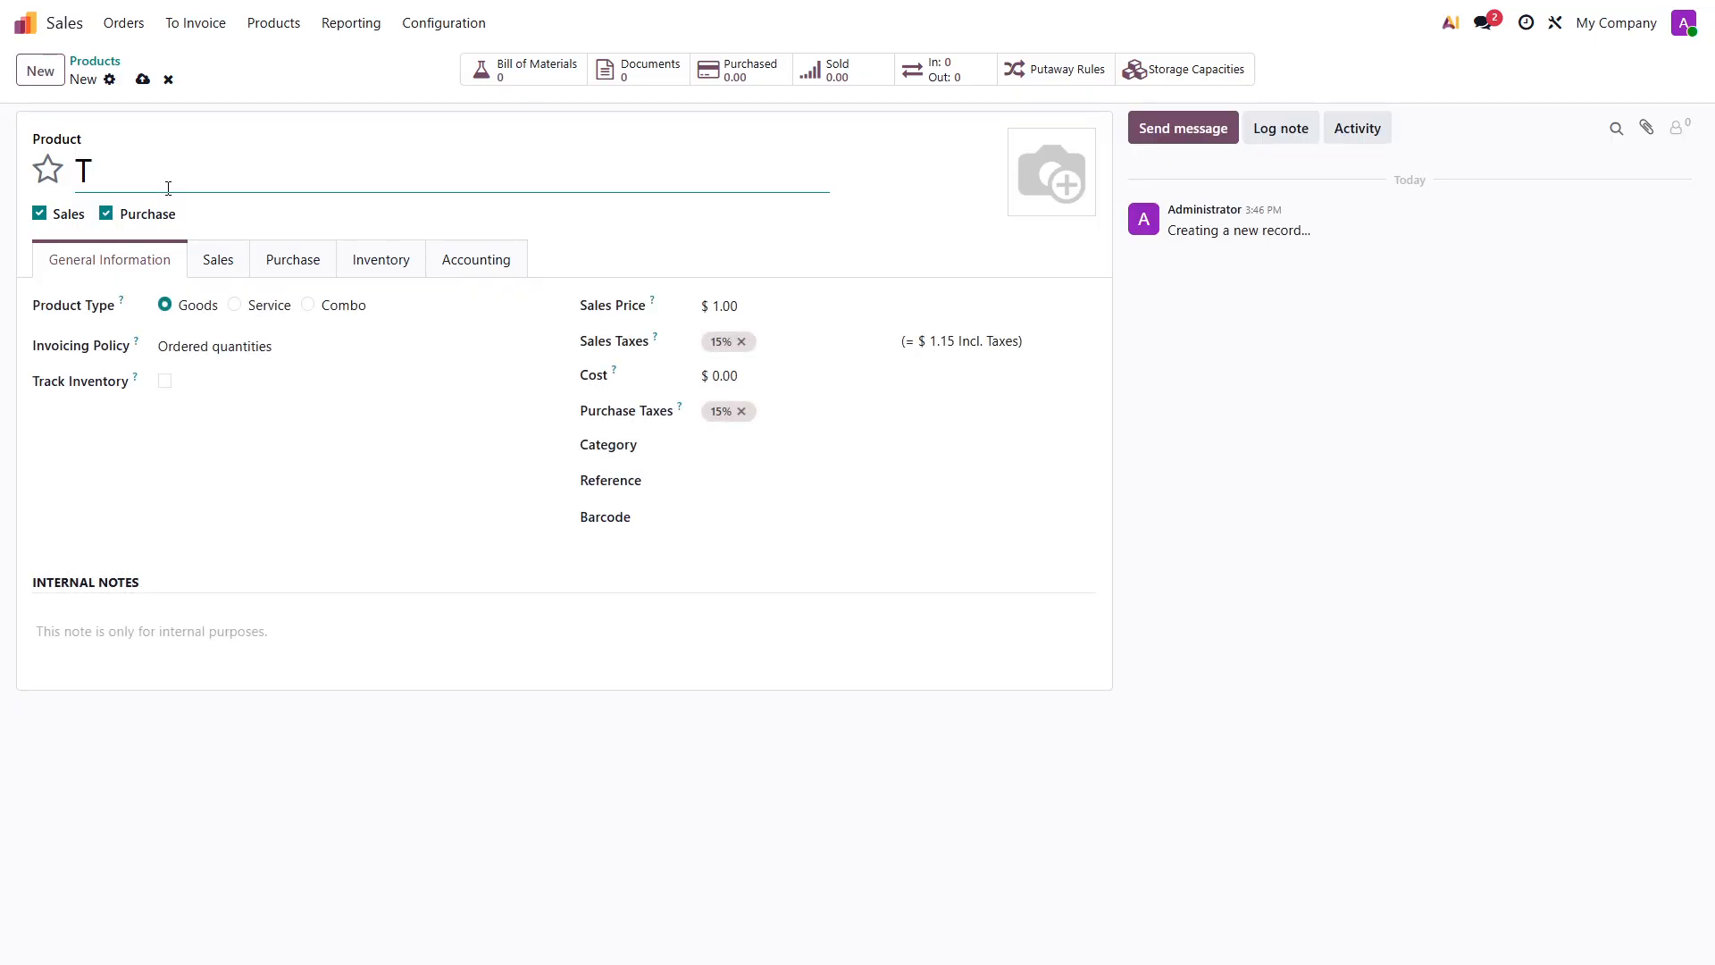
text(oy Train)
click(215, 347)
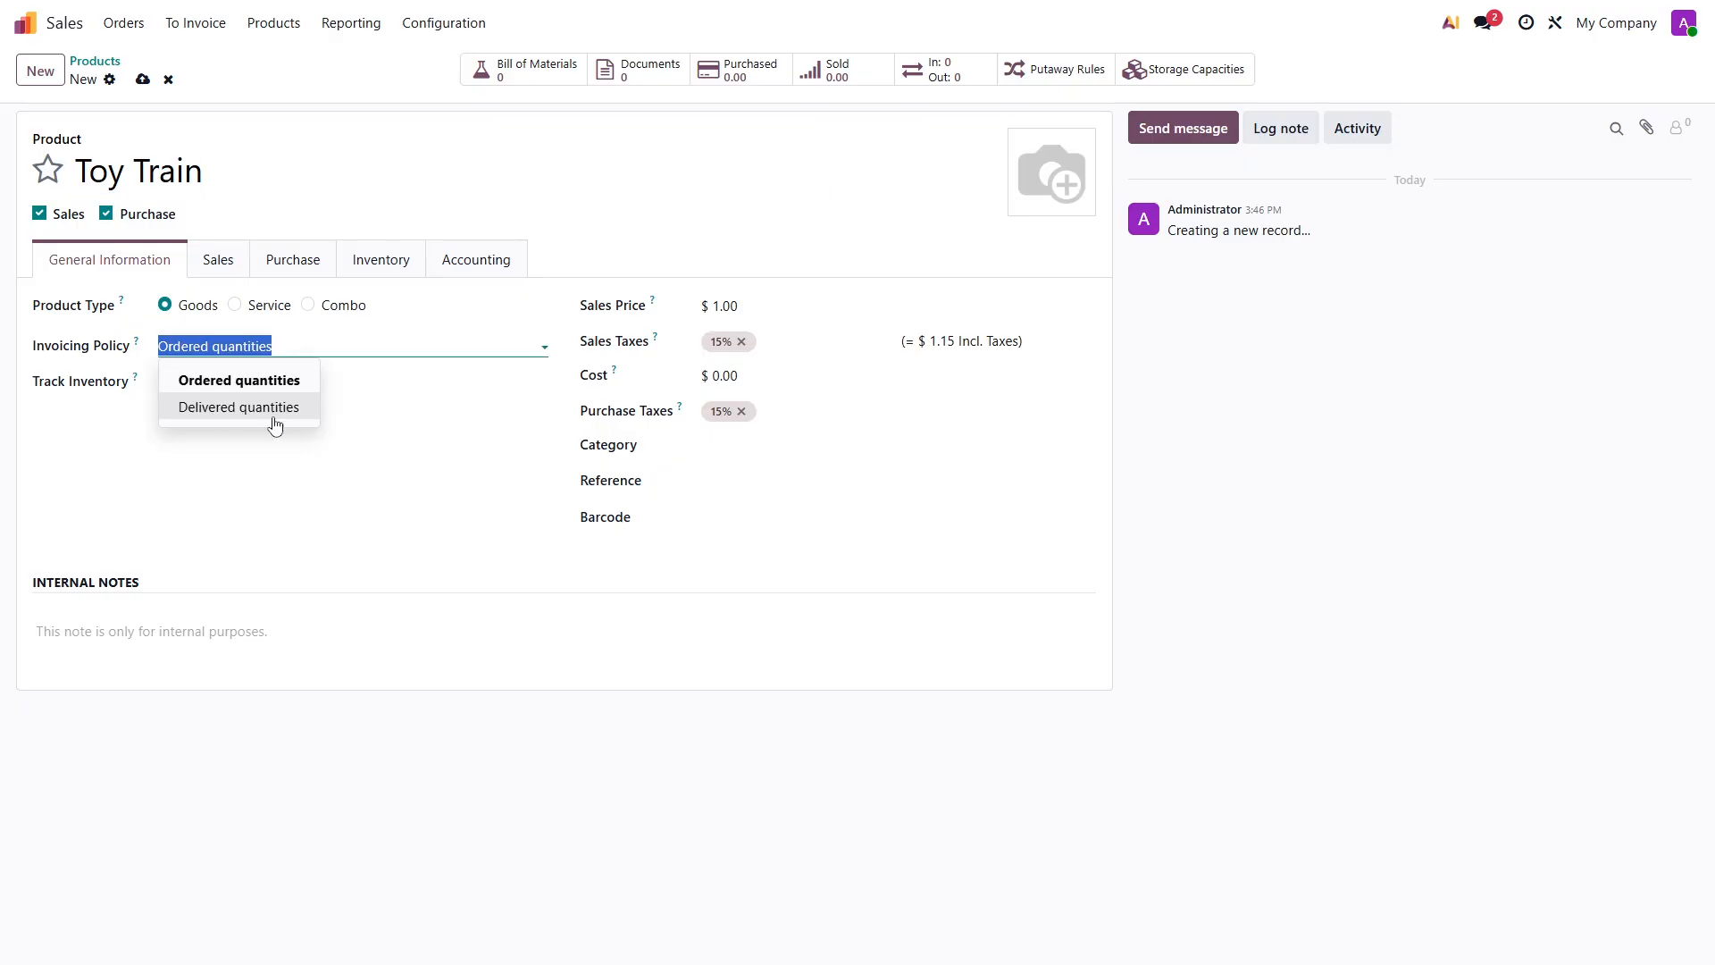
click(256, 415)
click(169, 380)
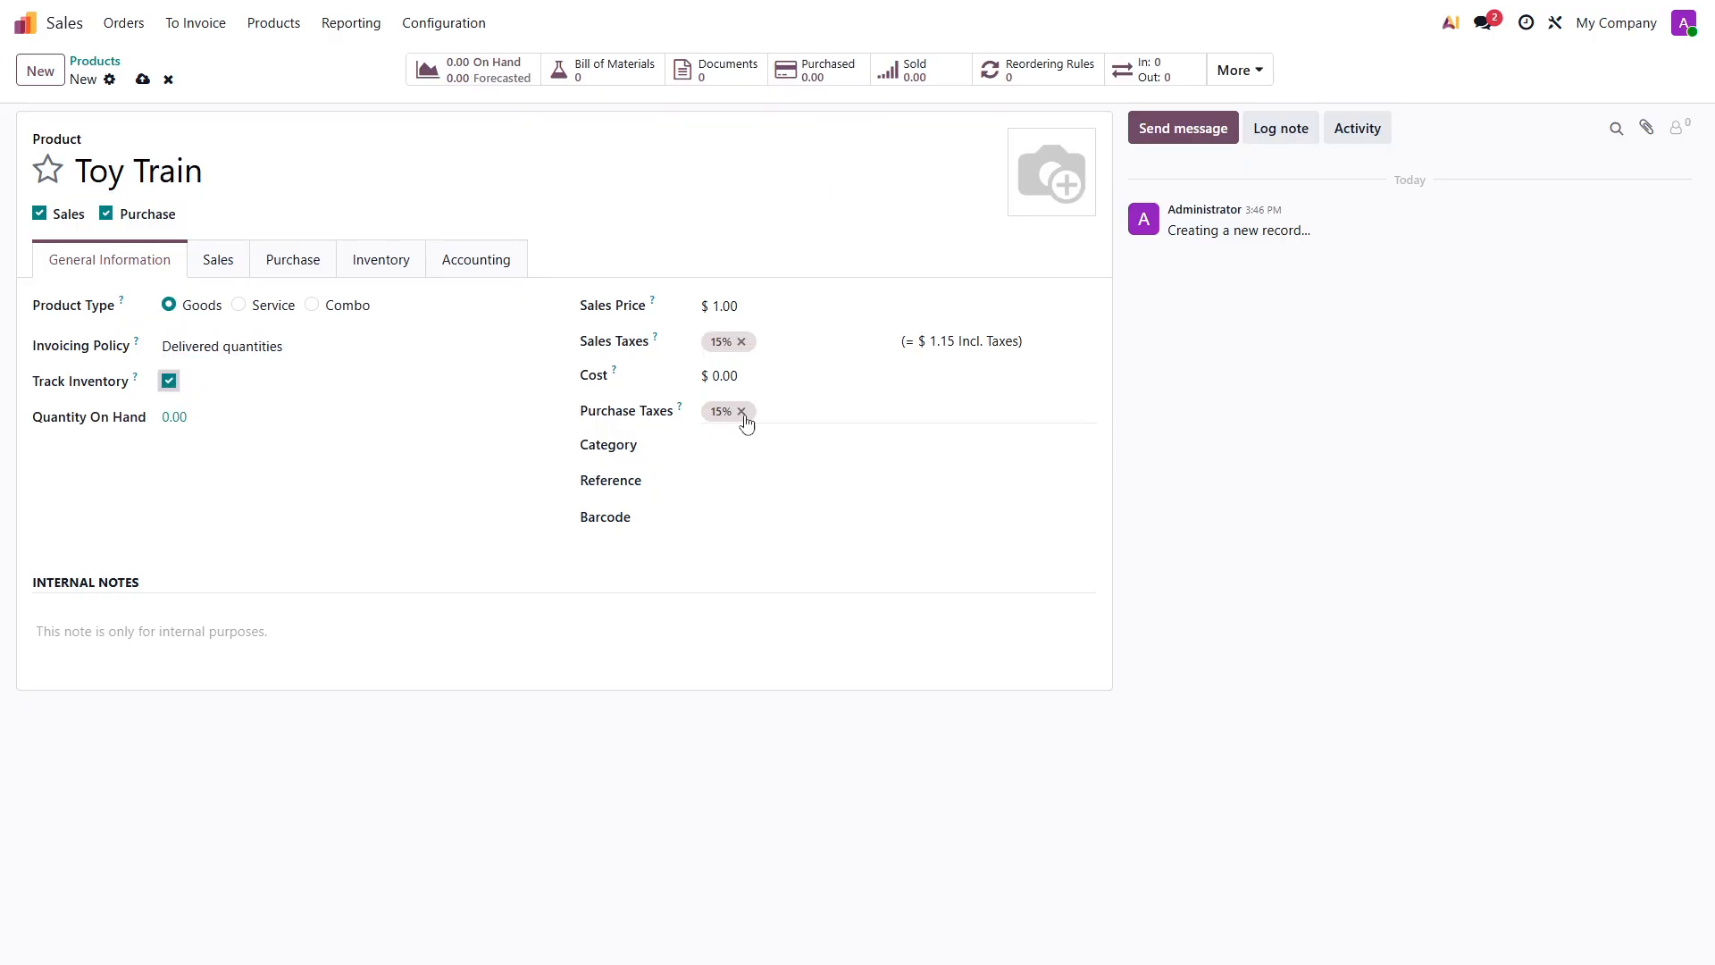
- Set the Toy Train's cost to 100, its sales price to 200 and its category to Toys
click(728, 376)
text(1)
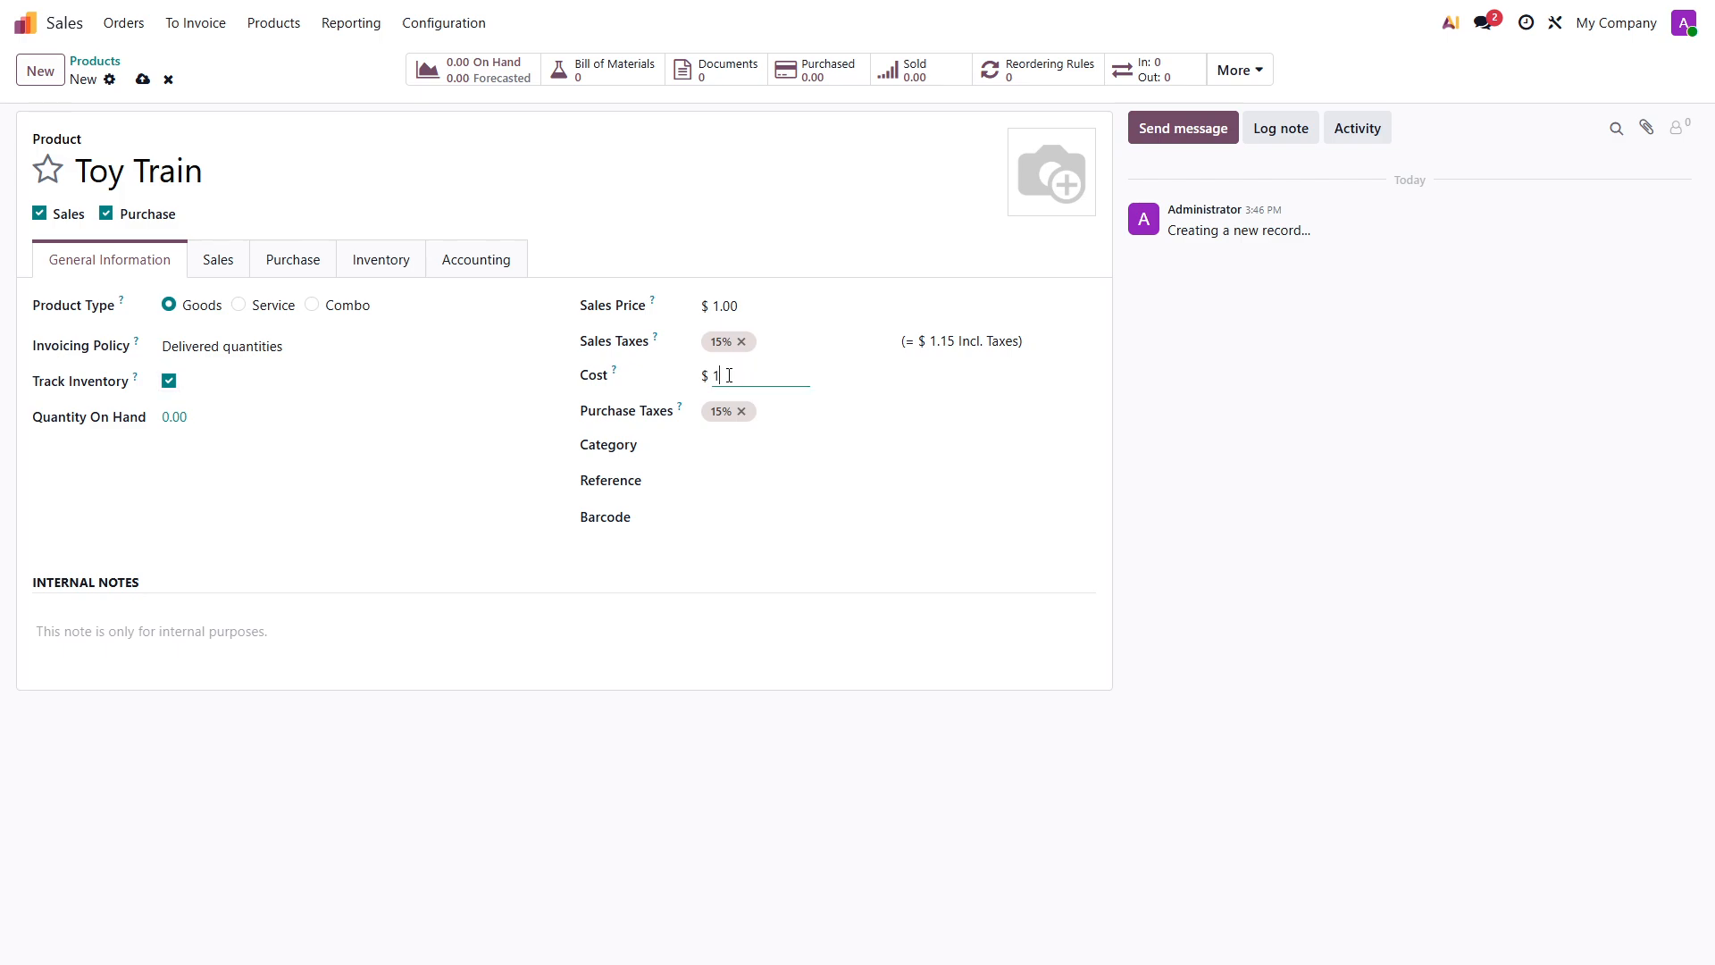
click(726, 307)
text(2)
click(708, 445)
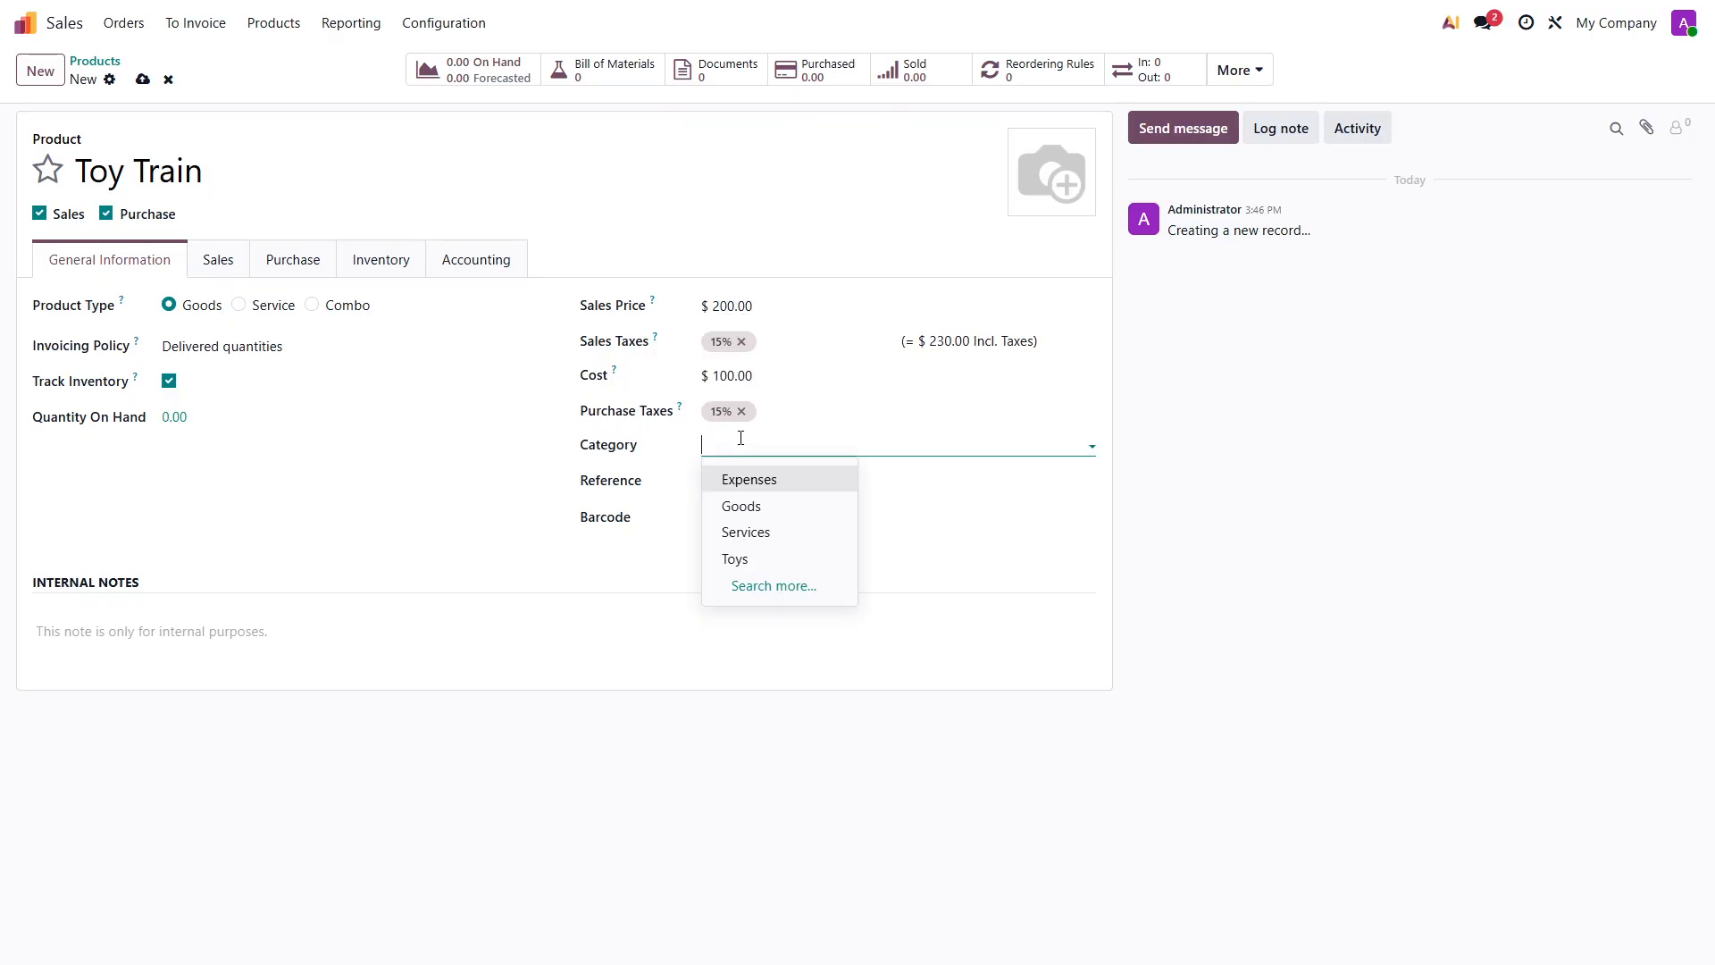
click(782, 563)
- Add Toys Manufacturer as the Toy Train's vendor with a quantity of 1 and a lead time of 5 days
click(218, 259)
click(302, 260)
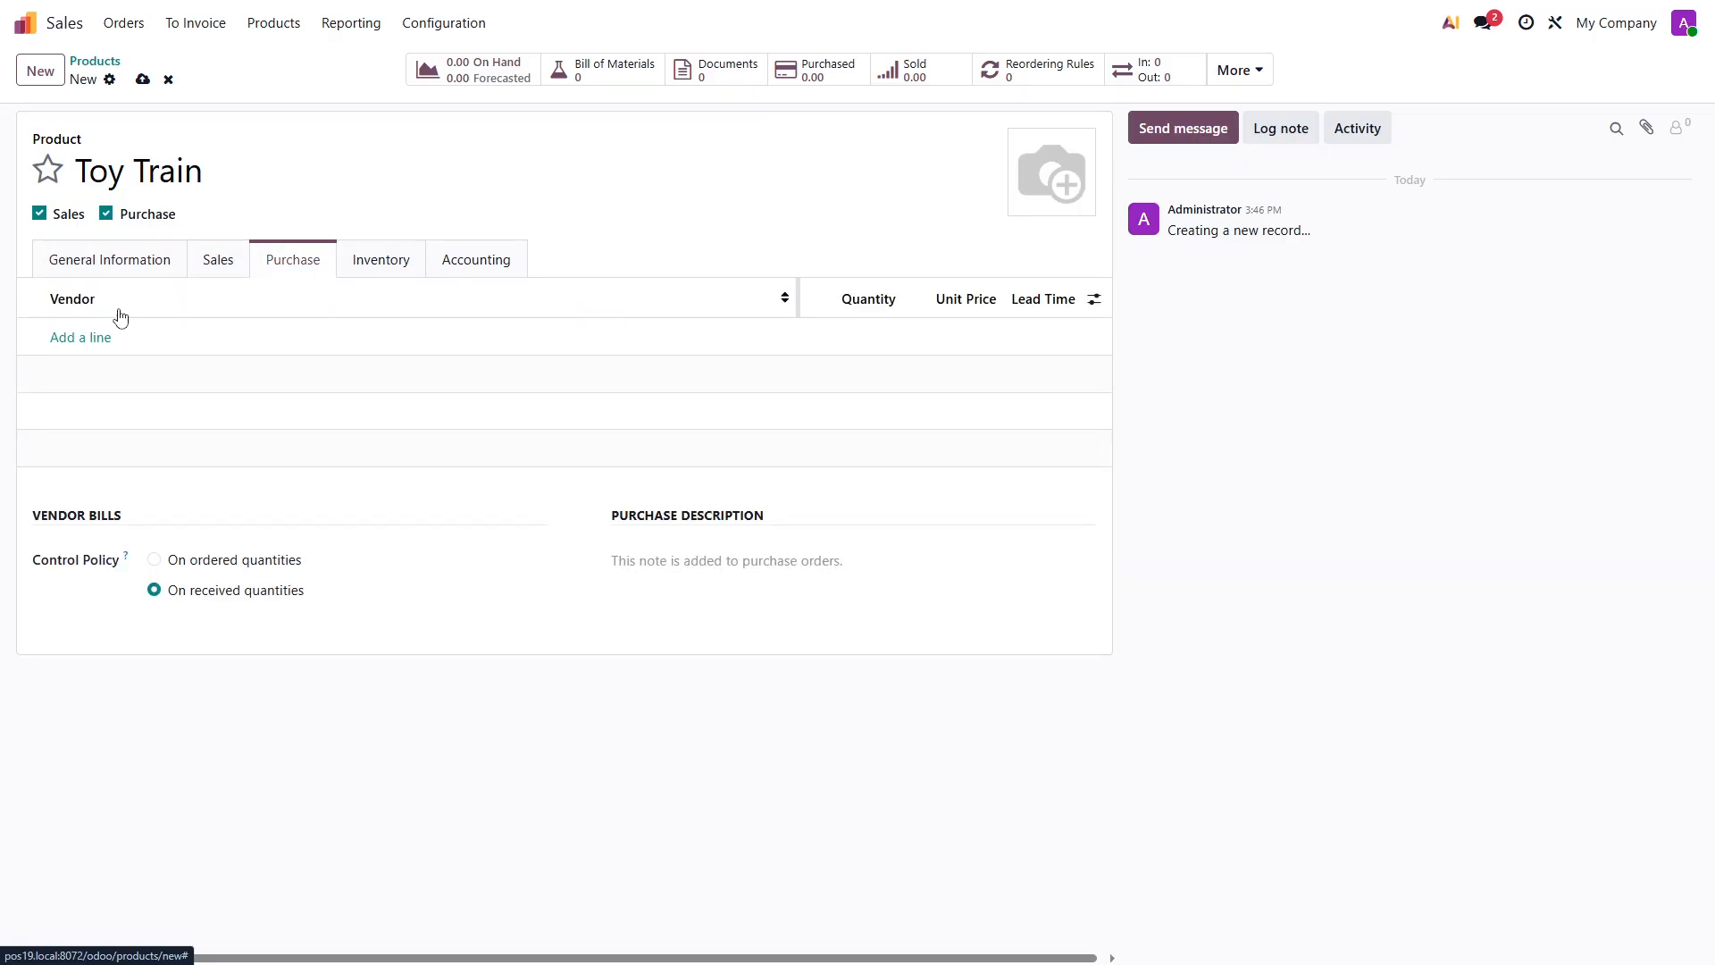
click(71, 337)
click(112, 344)
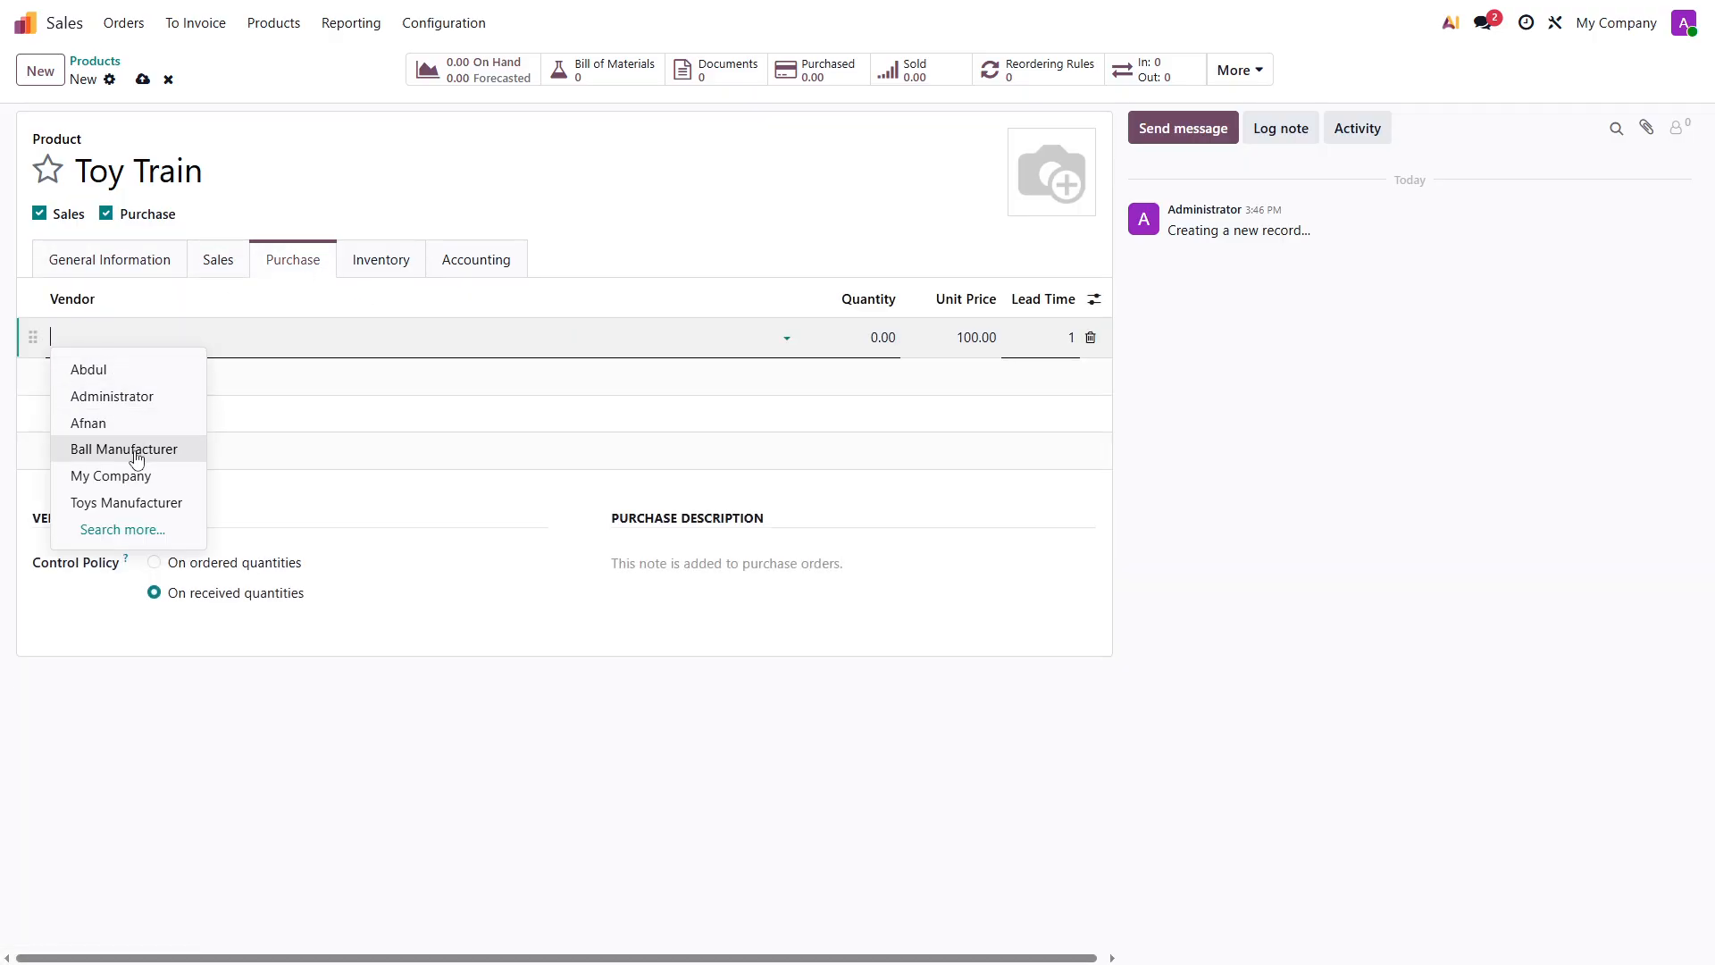
click(130, 501)
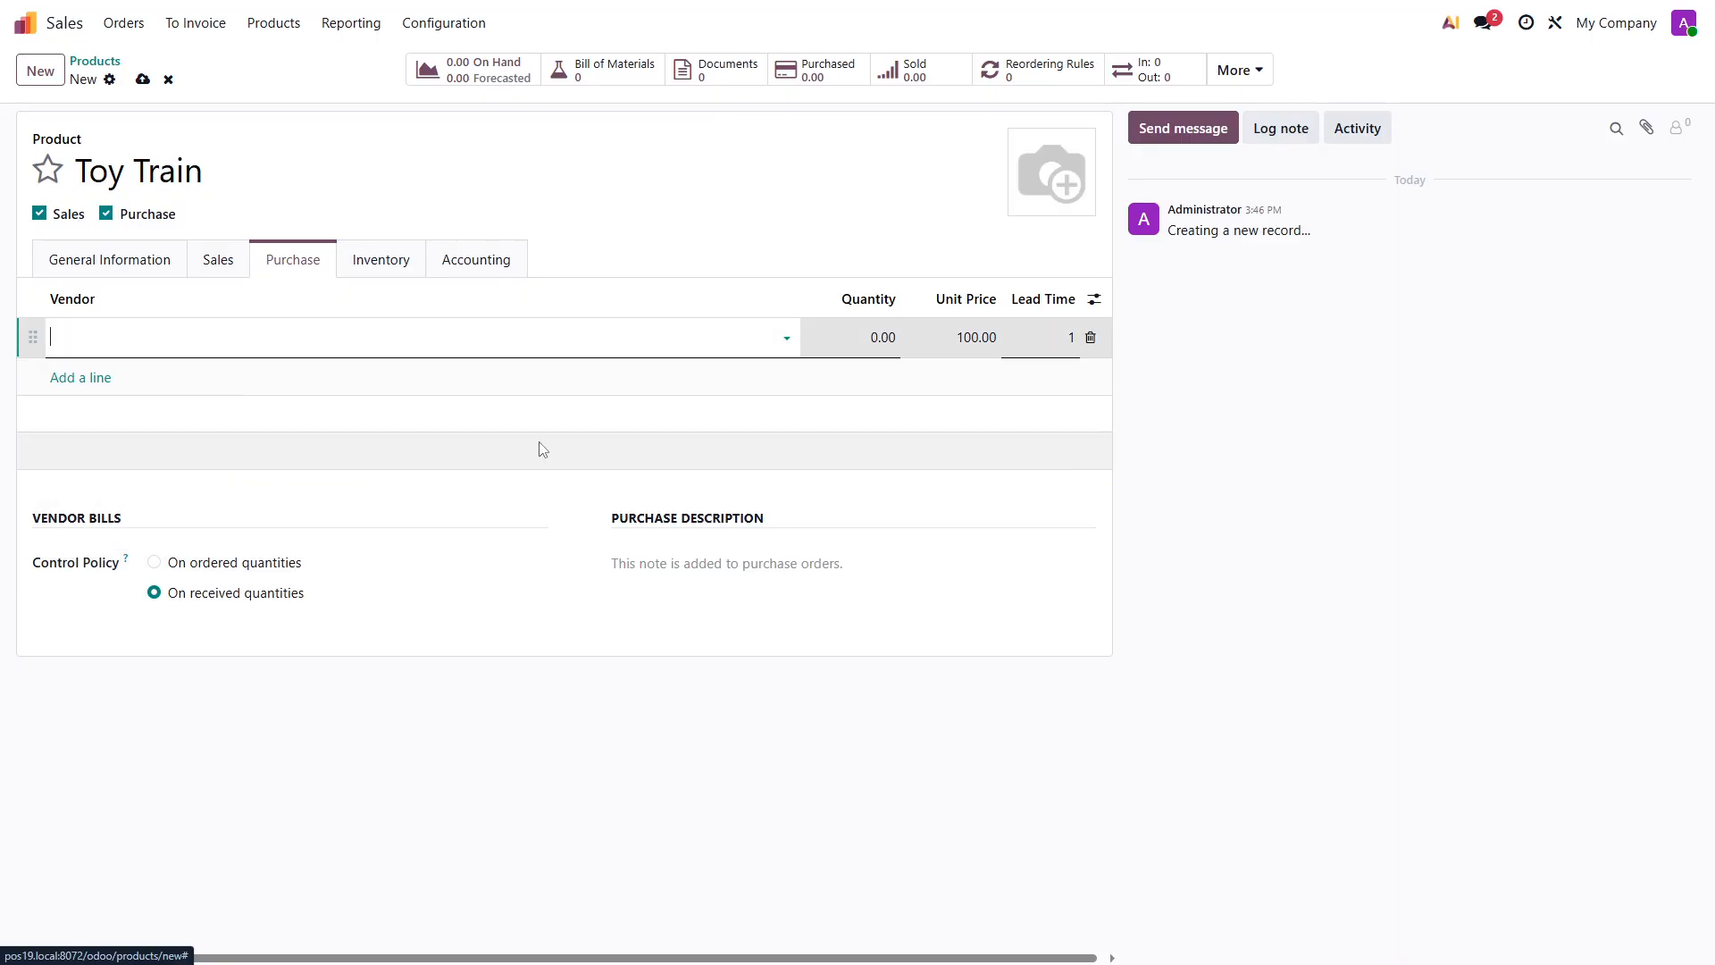
click(885, 332)
text(1)
click(1065, 340)
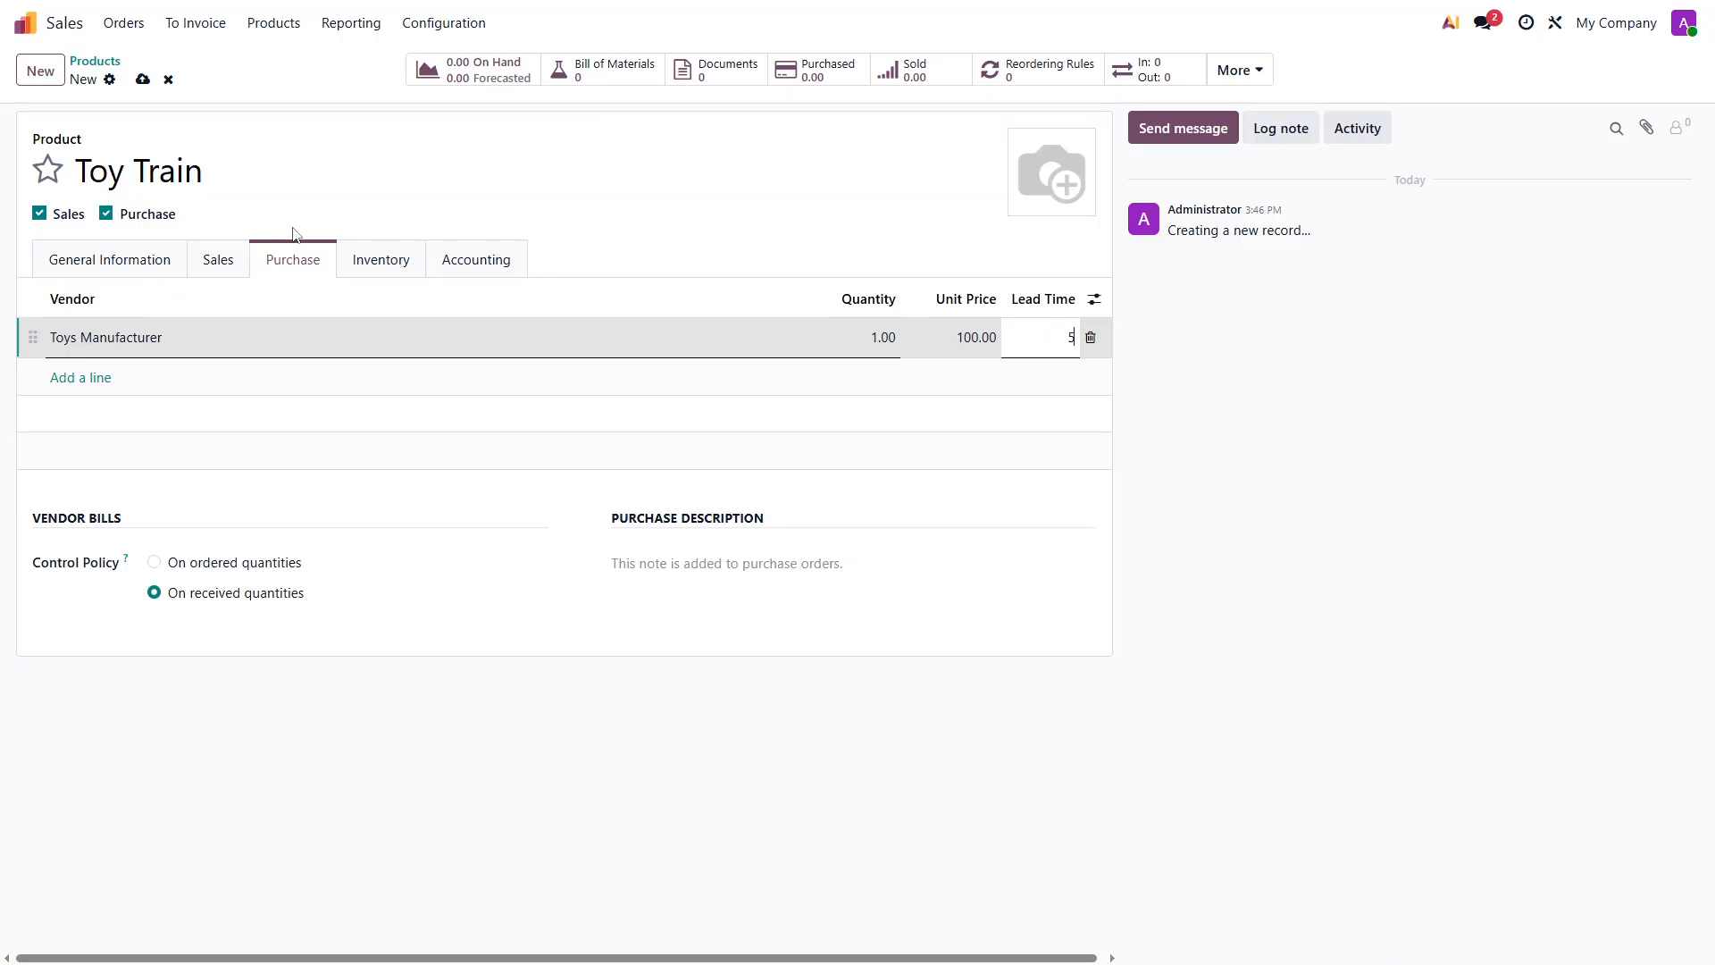
- Enable the Buy and Replenish on Order (MTO) routes for the Toy Train and save the product
click(375, 265)
click(110, 418)
click(110, 372)
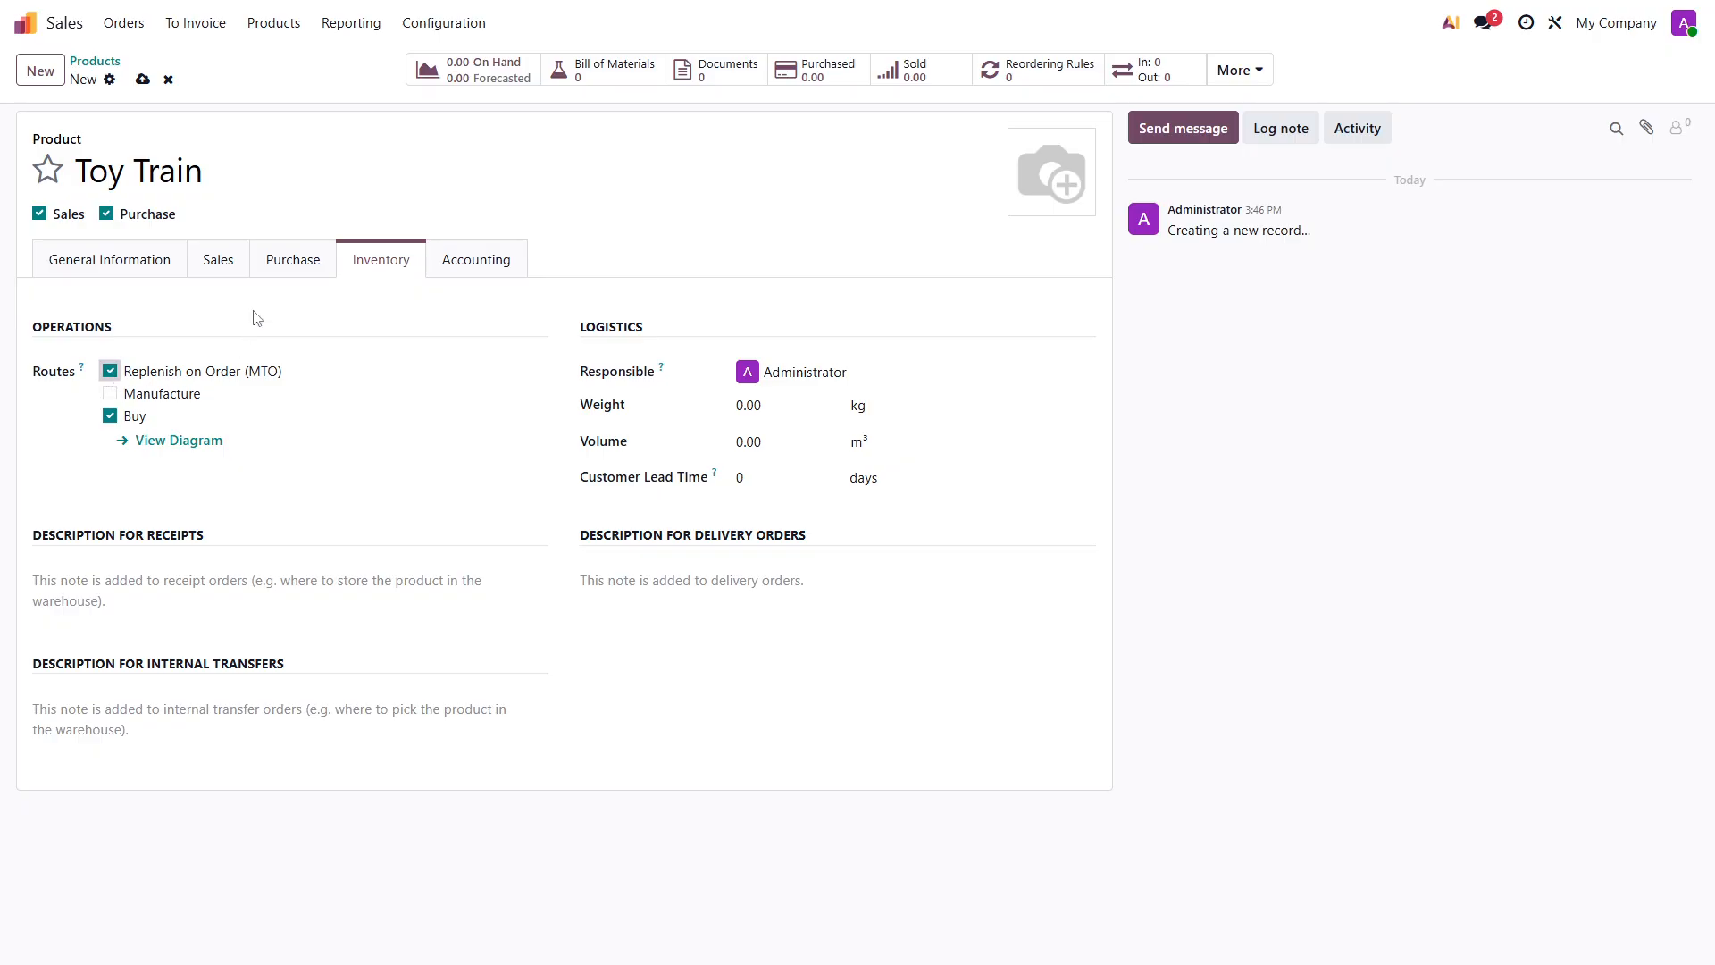
click(142, 79)
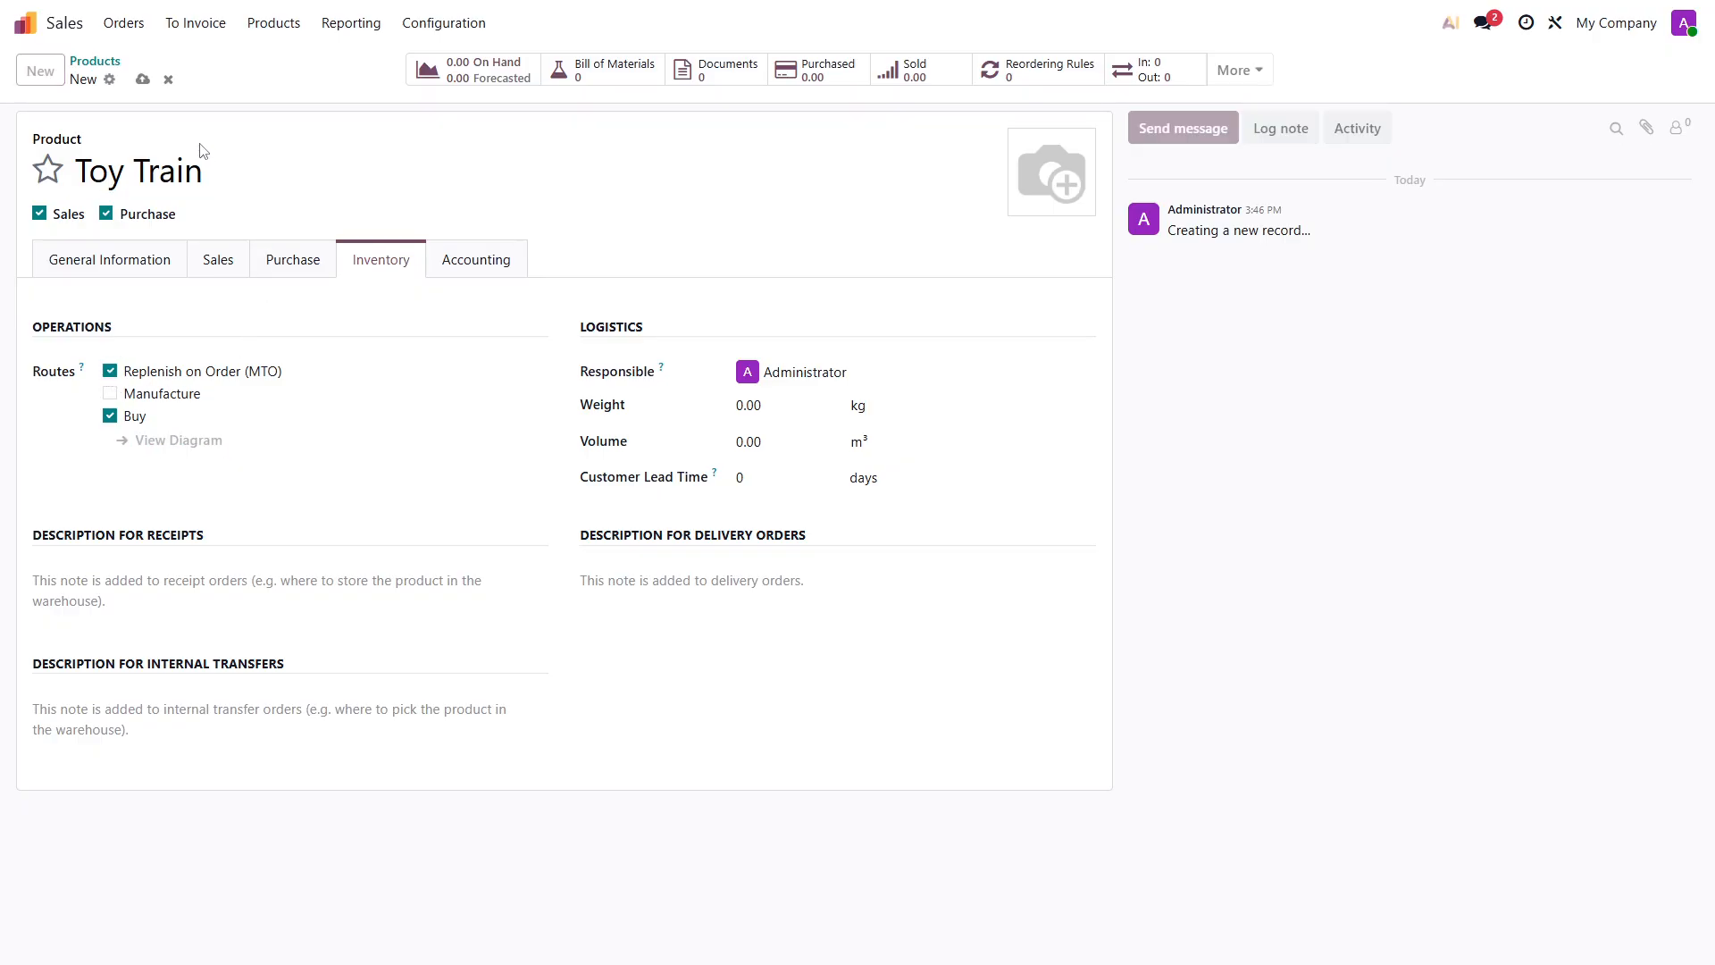
- Start a new sales quotation for the first suggested customer and add one Toy Train to its order lines
click(96, 60)
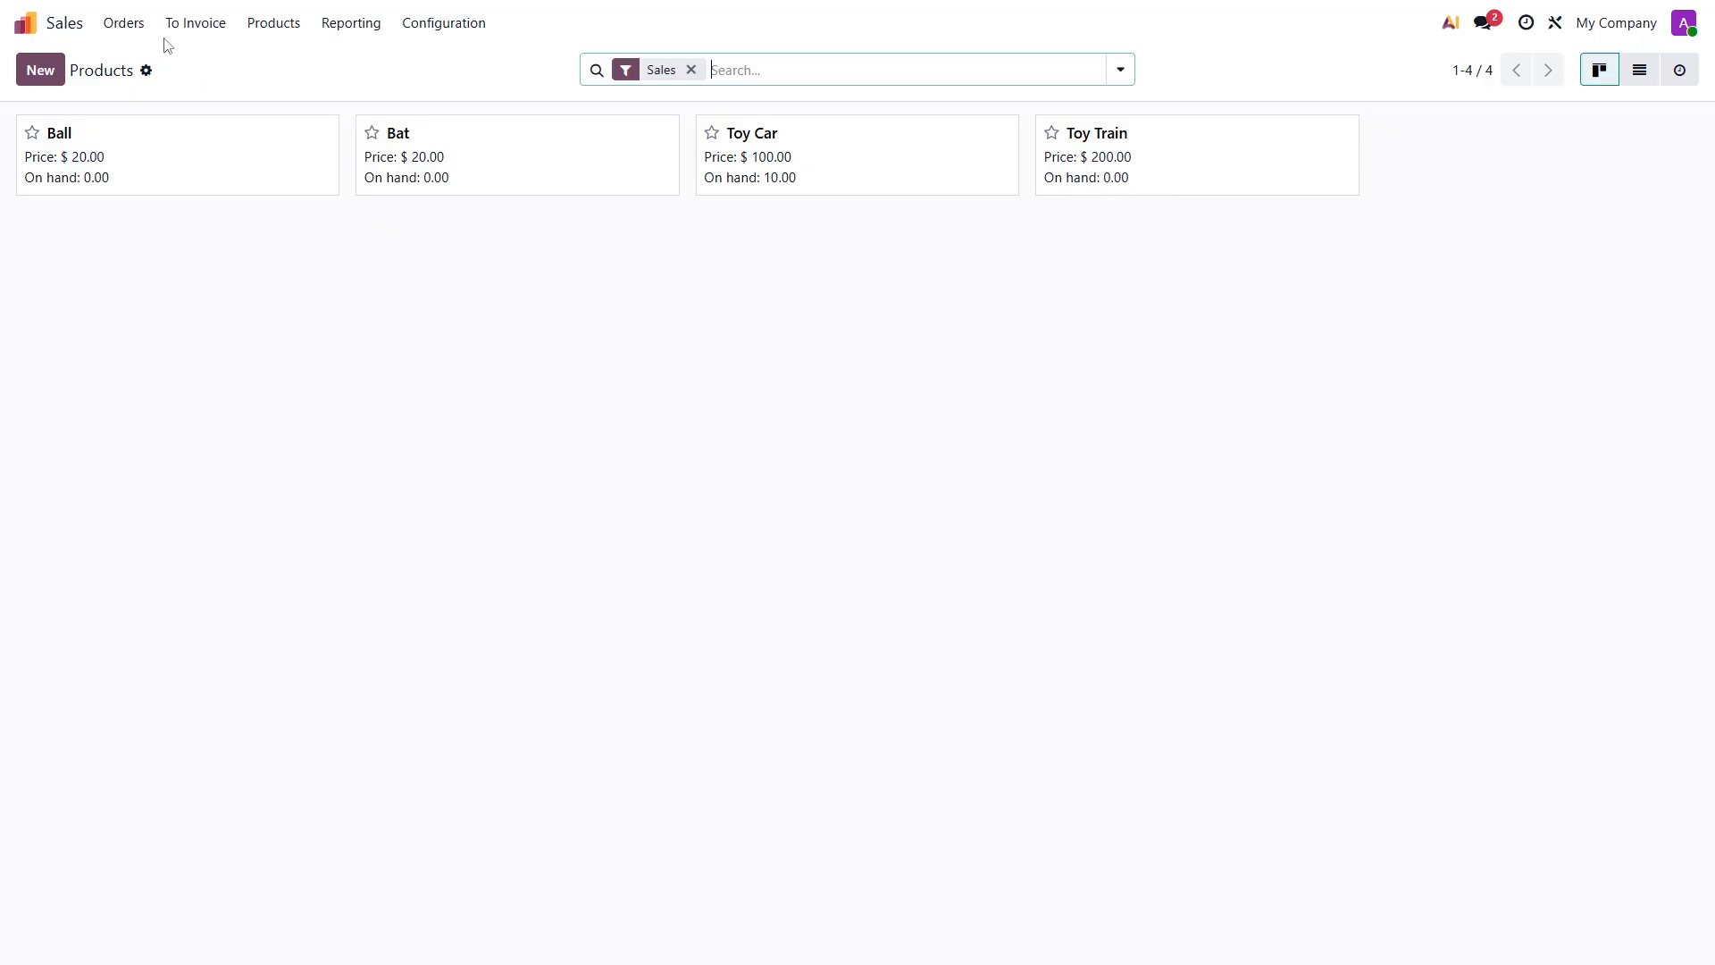
click(130, 29)
click(143, 63)
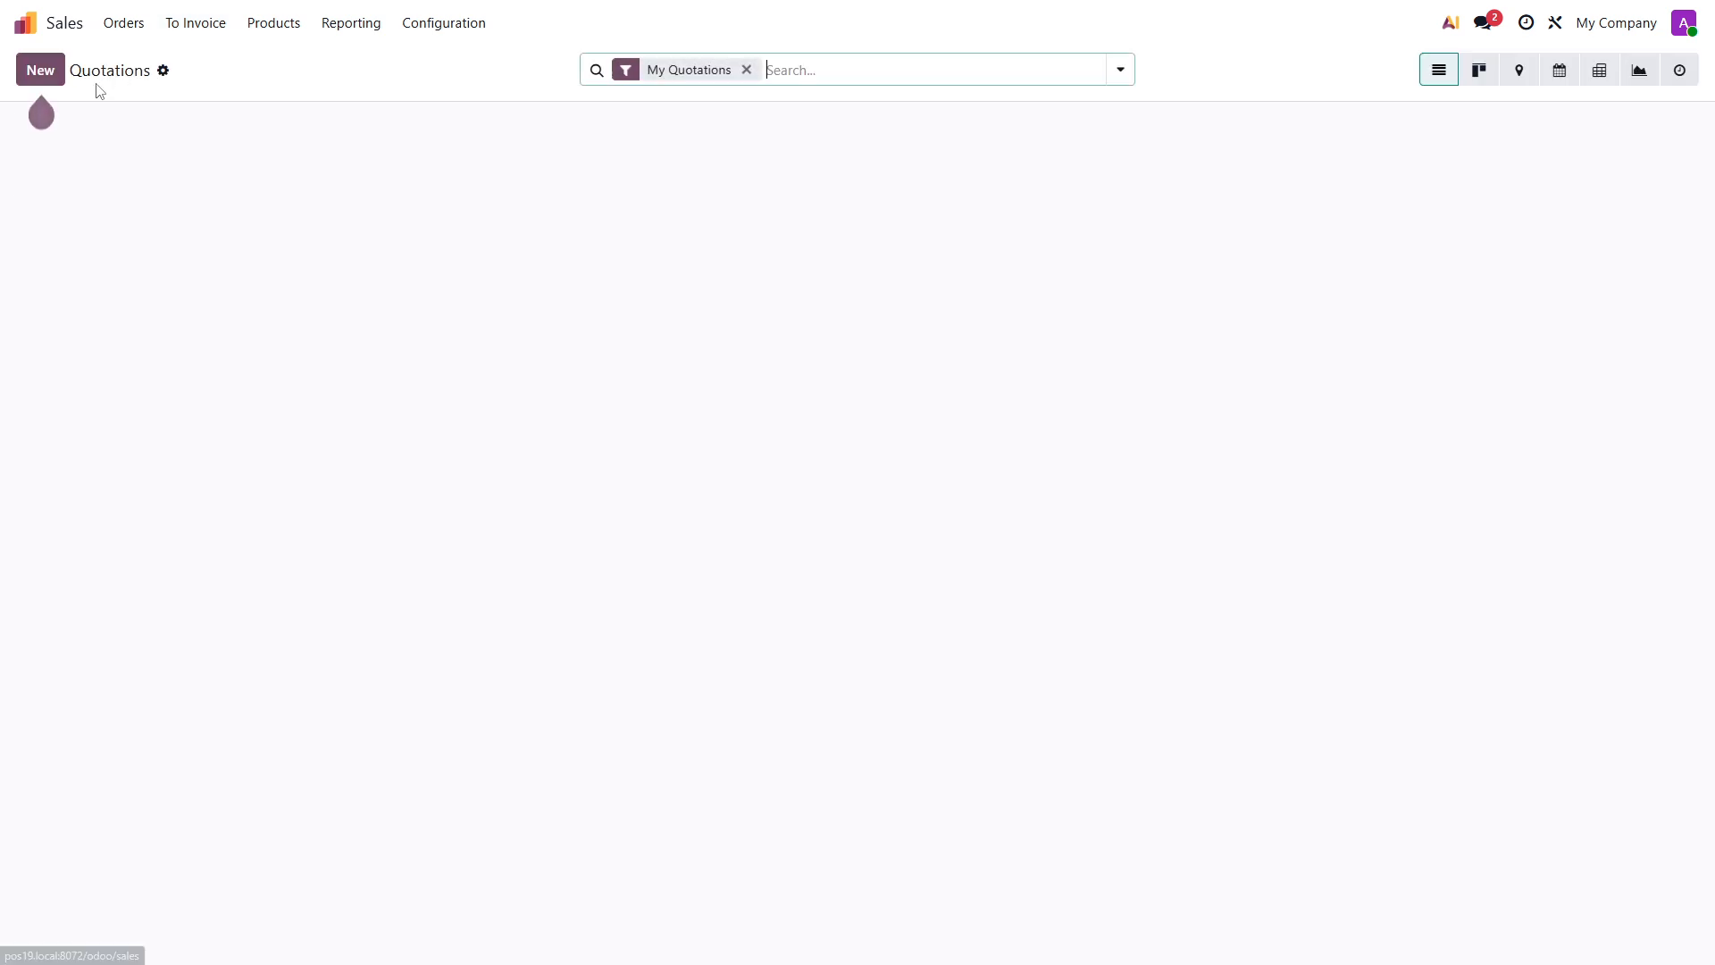
click(38, 73)
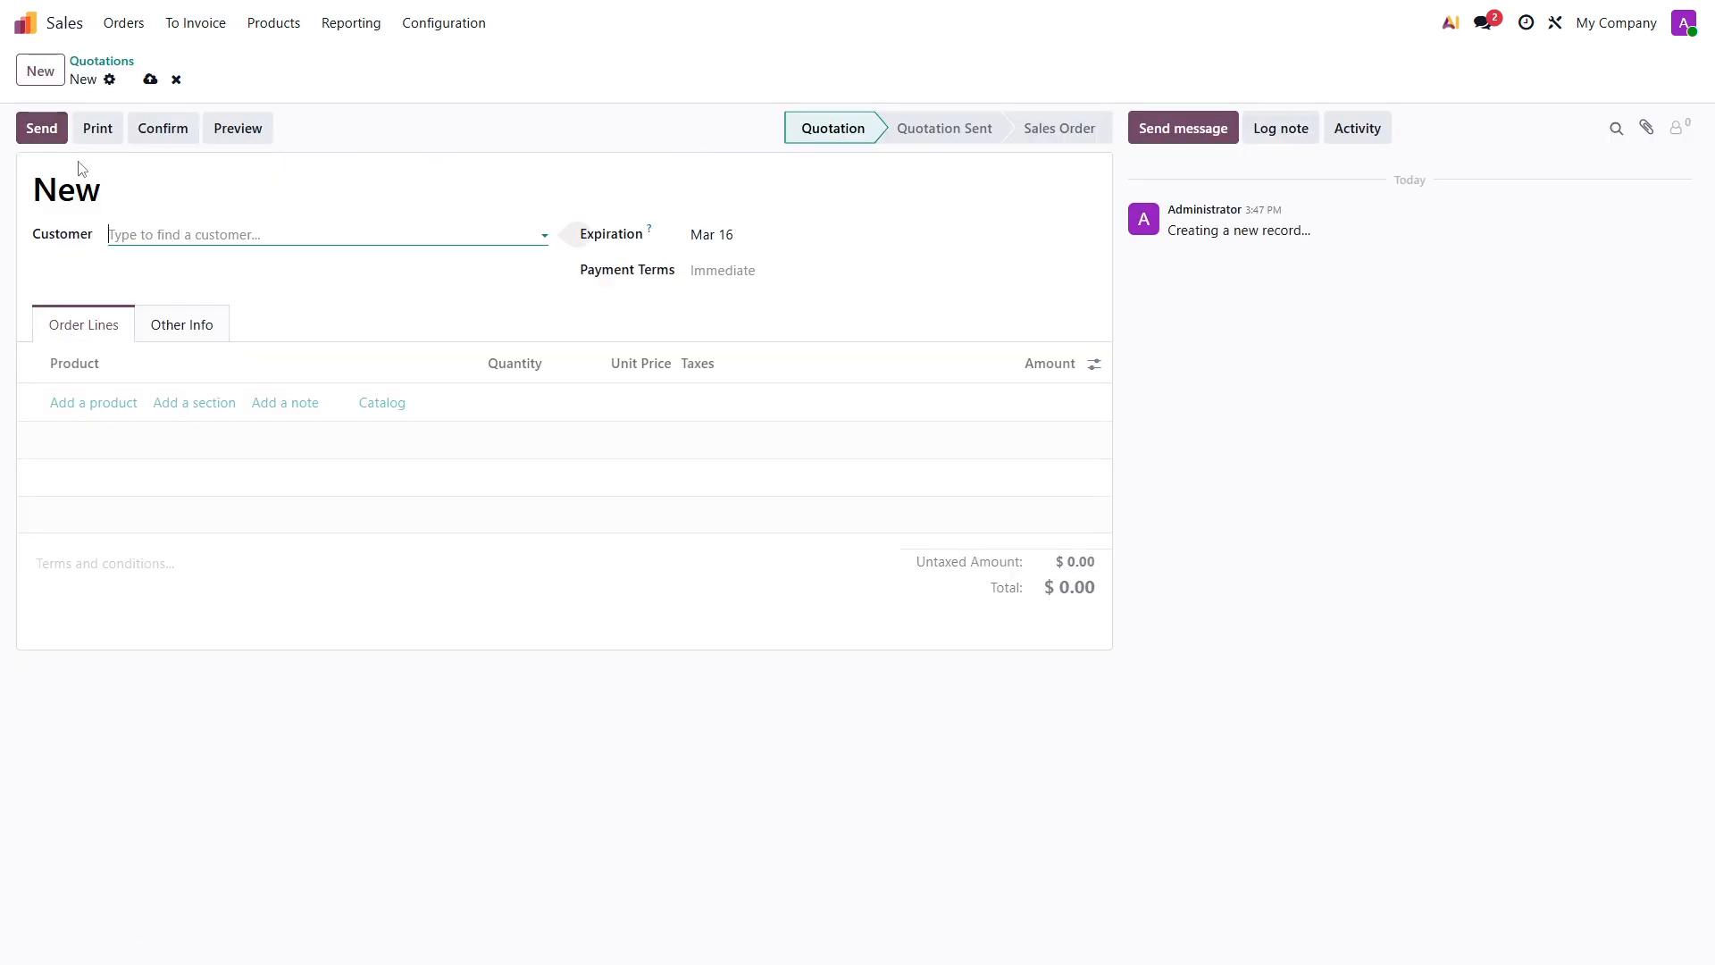
click(136, 234)
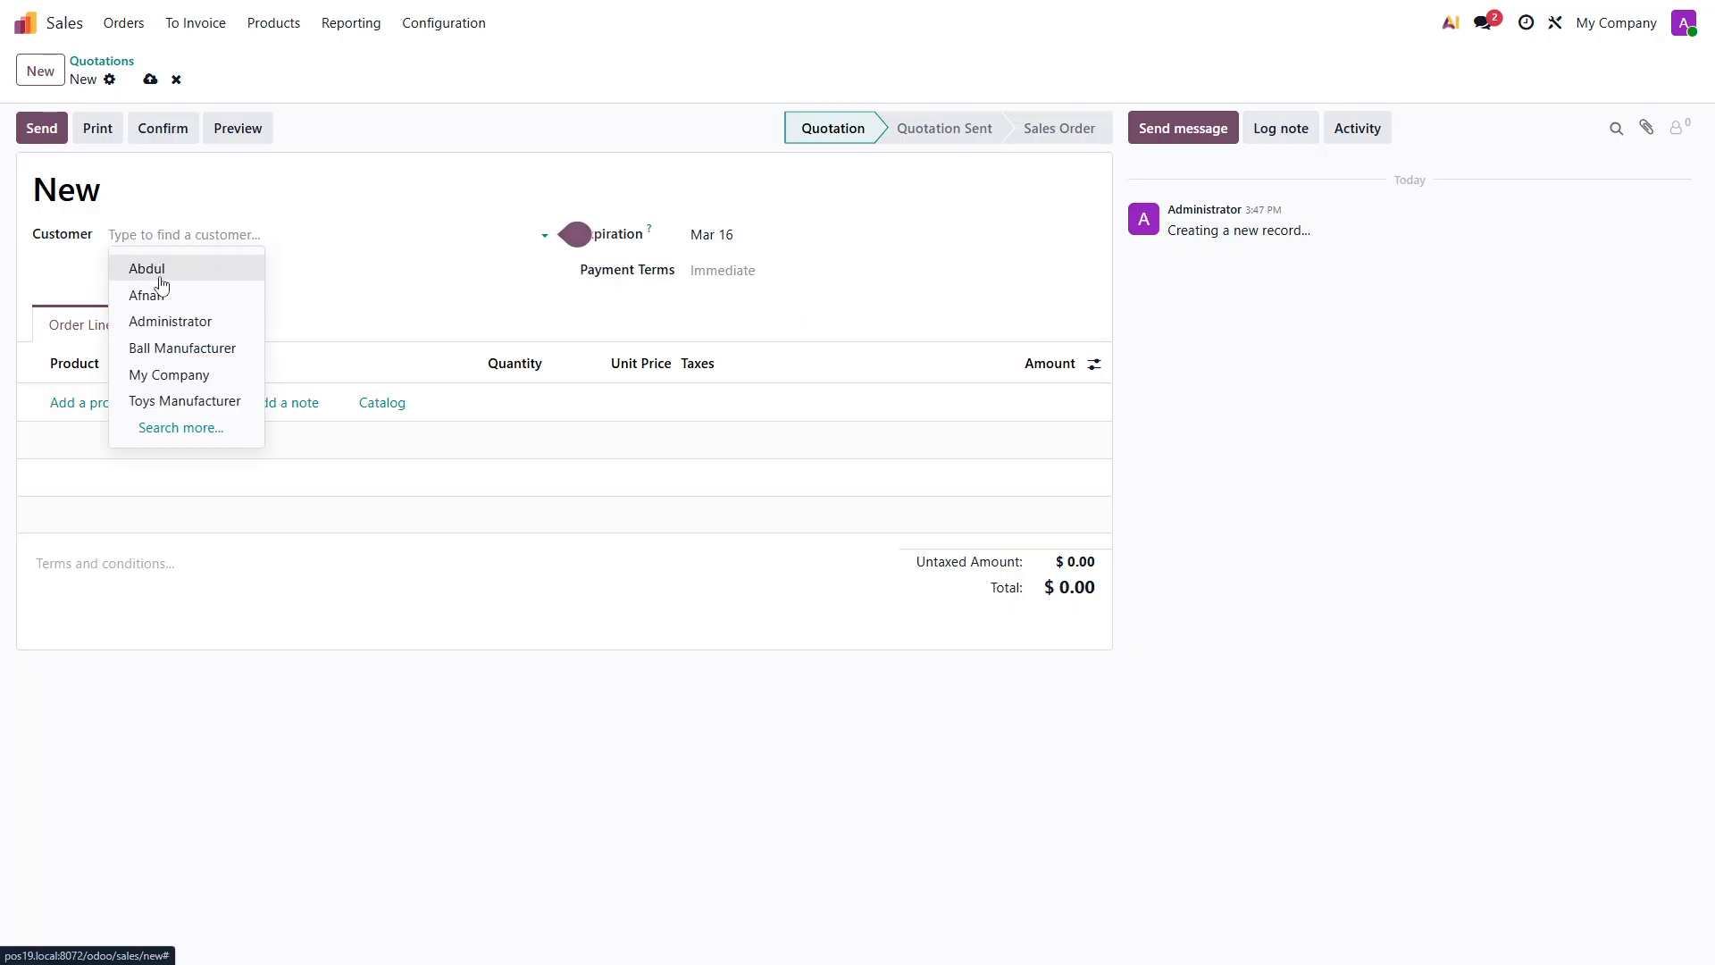
click(157, 270)
click(93, 403)
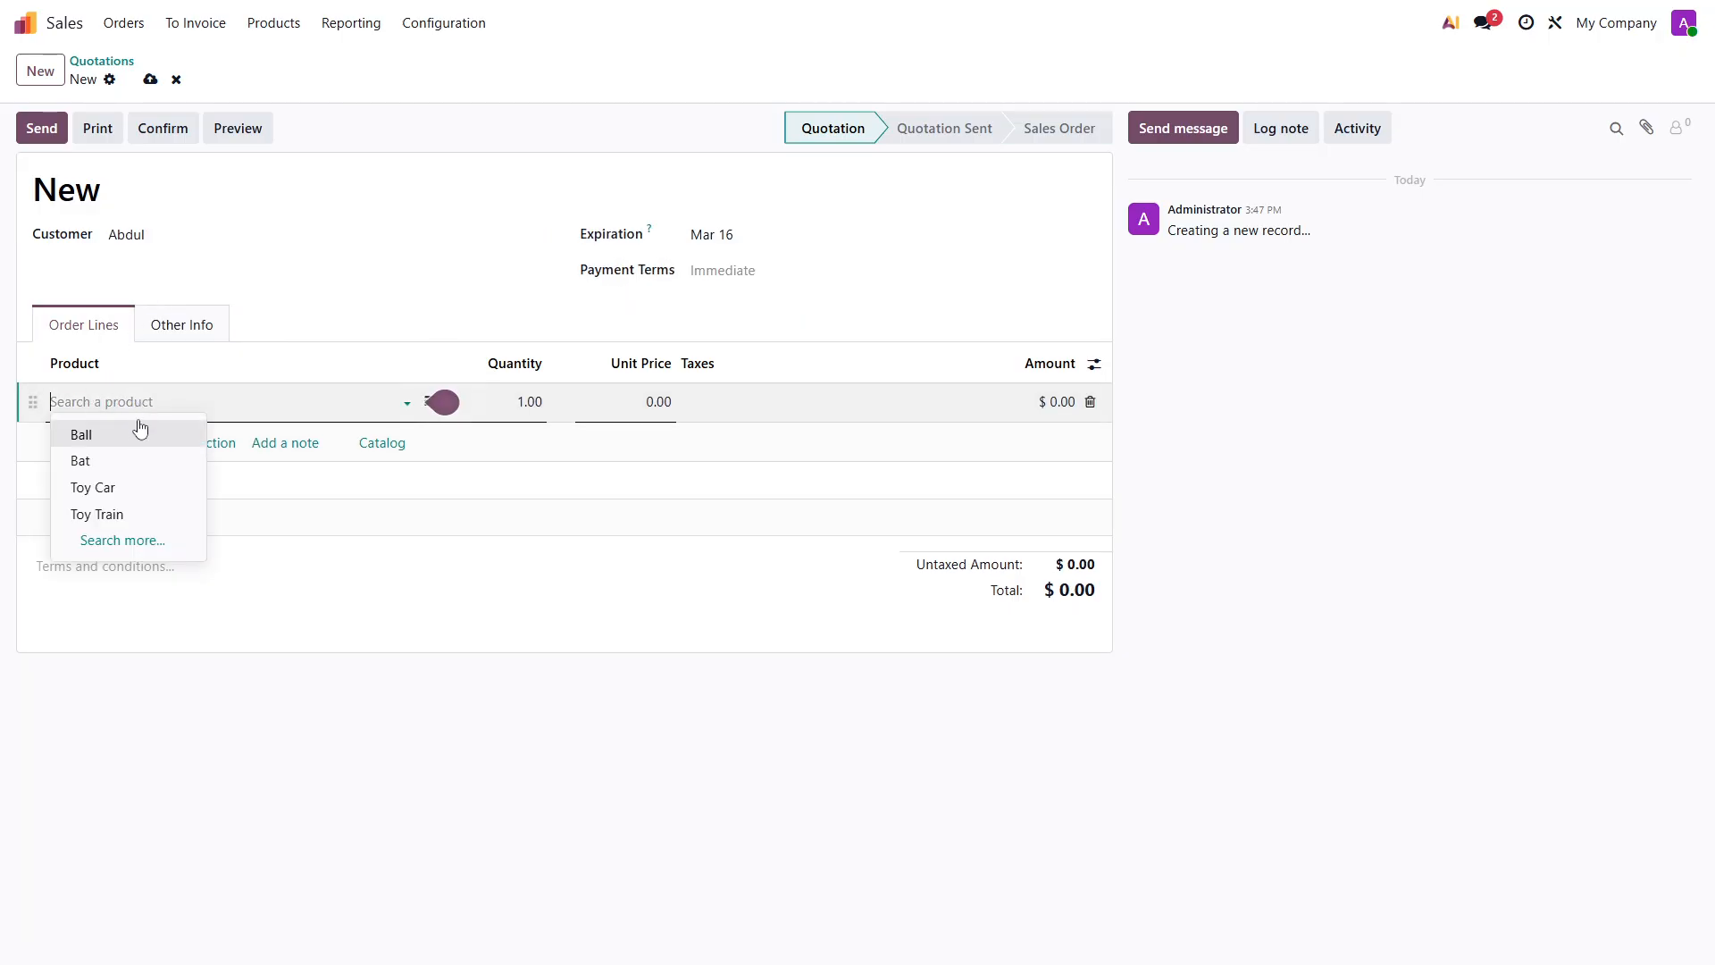
click(98, 515)
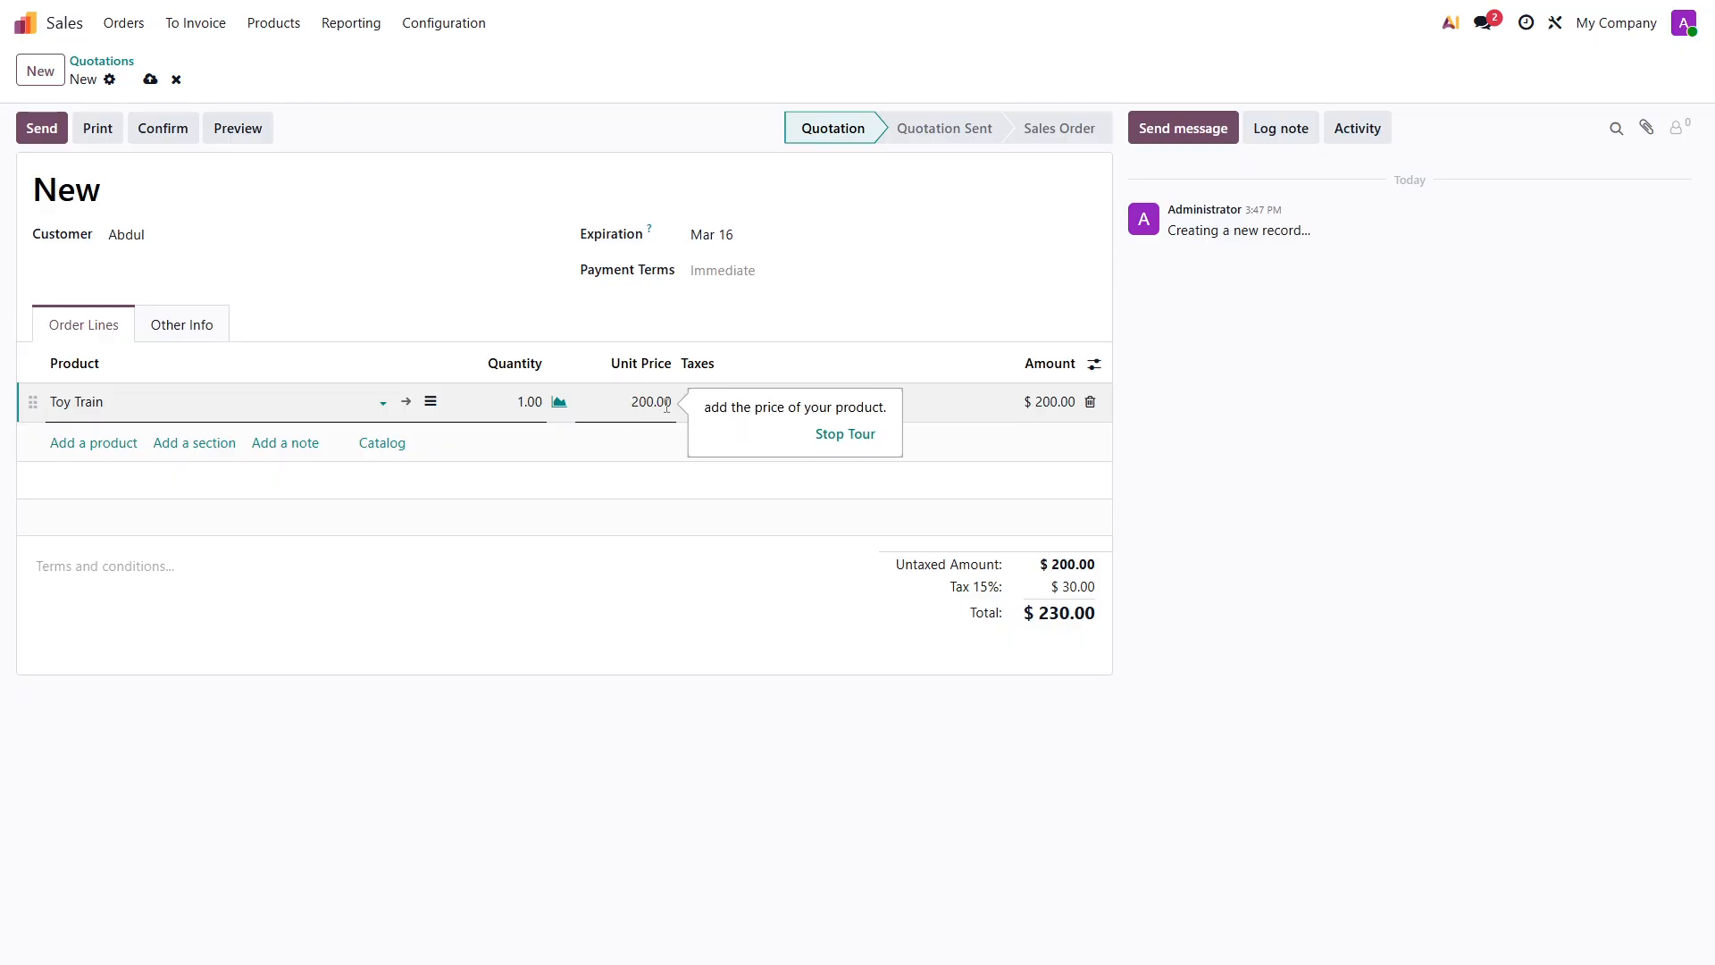
- Set the Toy Train's quantity to 5, save the quotation and confirm it as a sales order
click(519, 403)
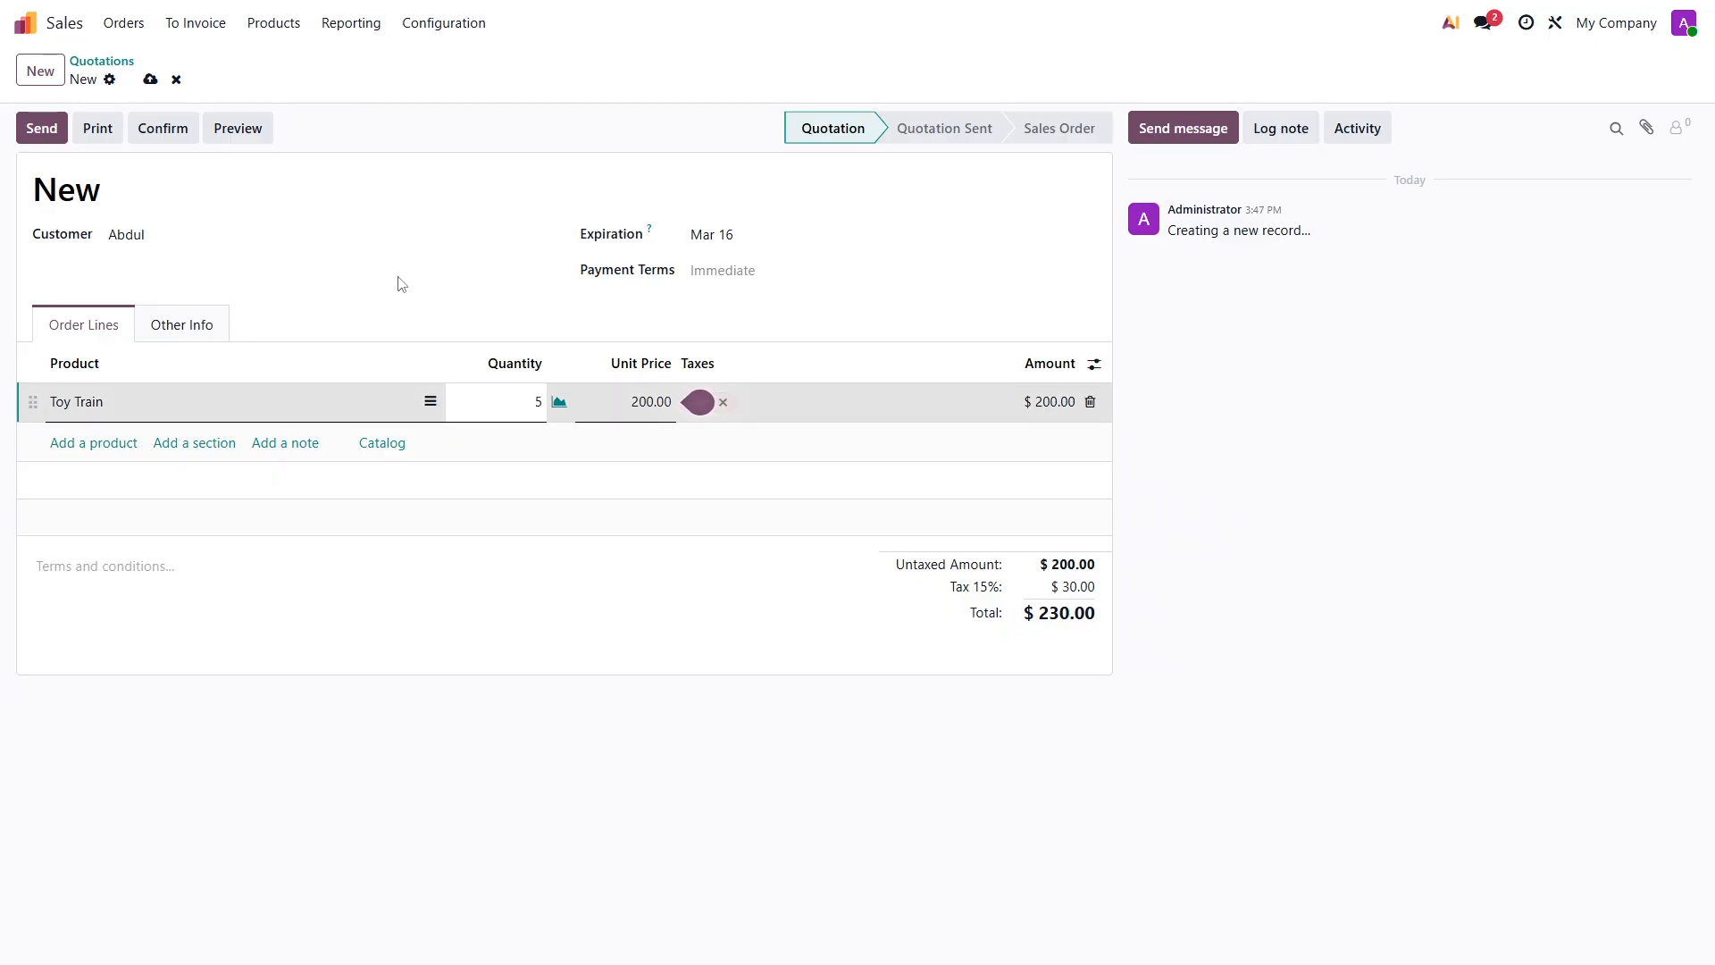
click(151, 80)
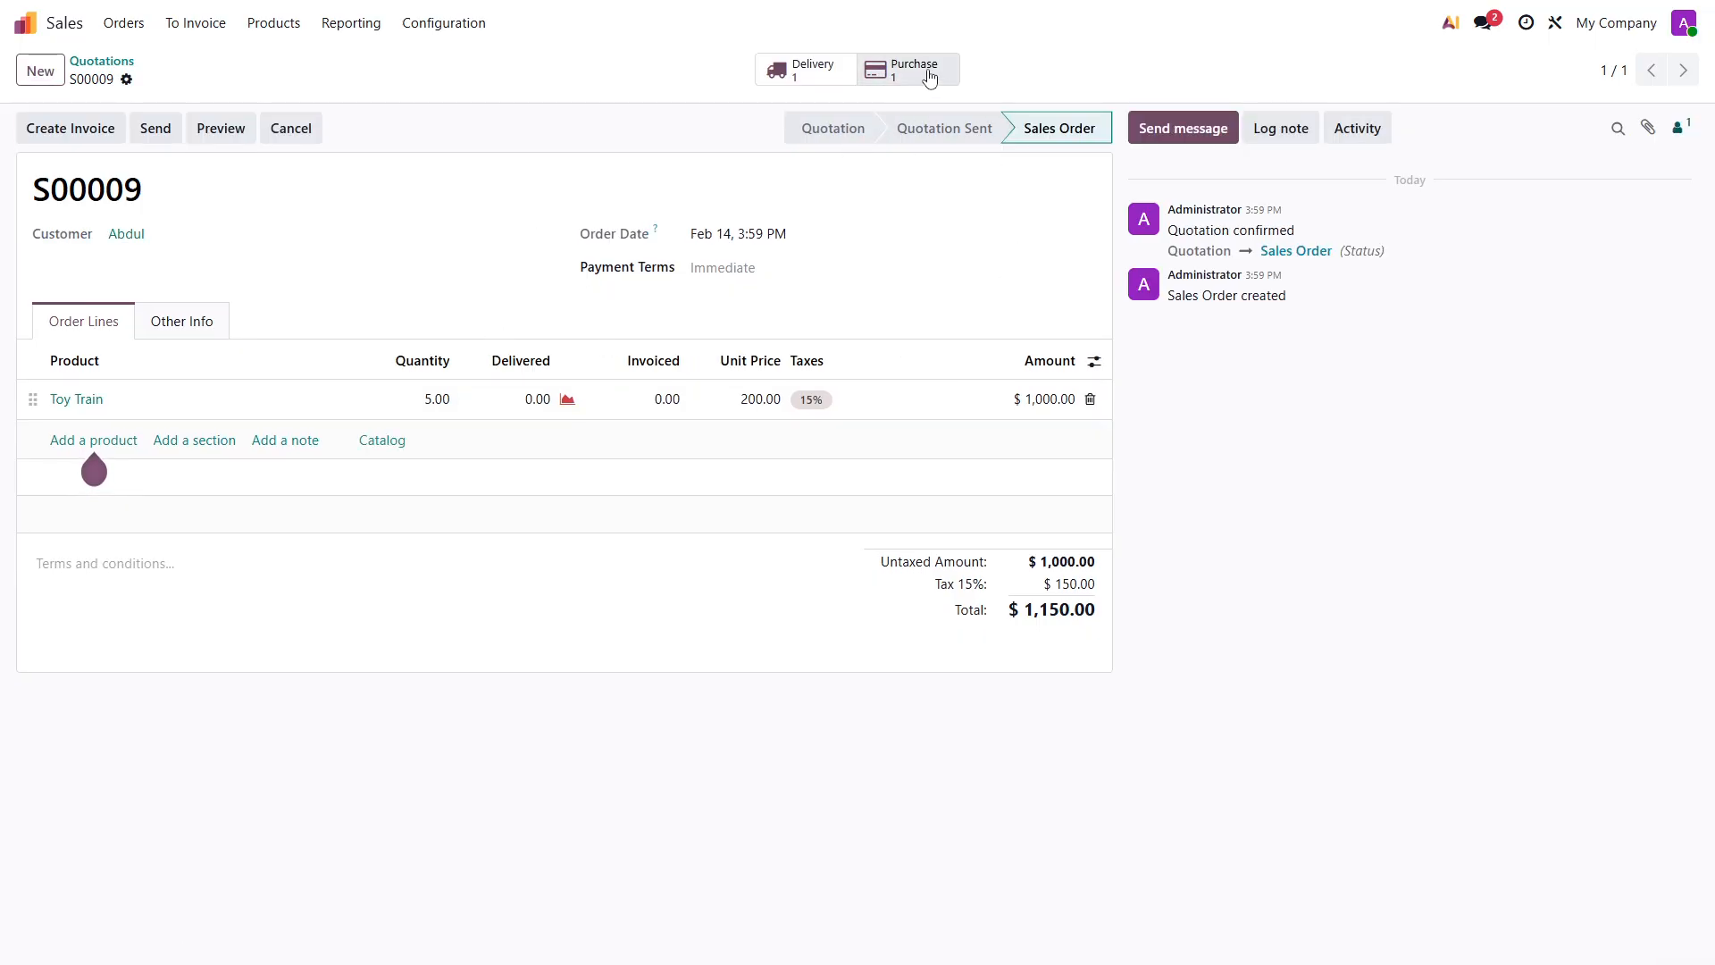
- Open the sales order's linked request for quotation, confirm it as a purchase order and validate the receipt of the Toy Trains
click(909, 69)
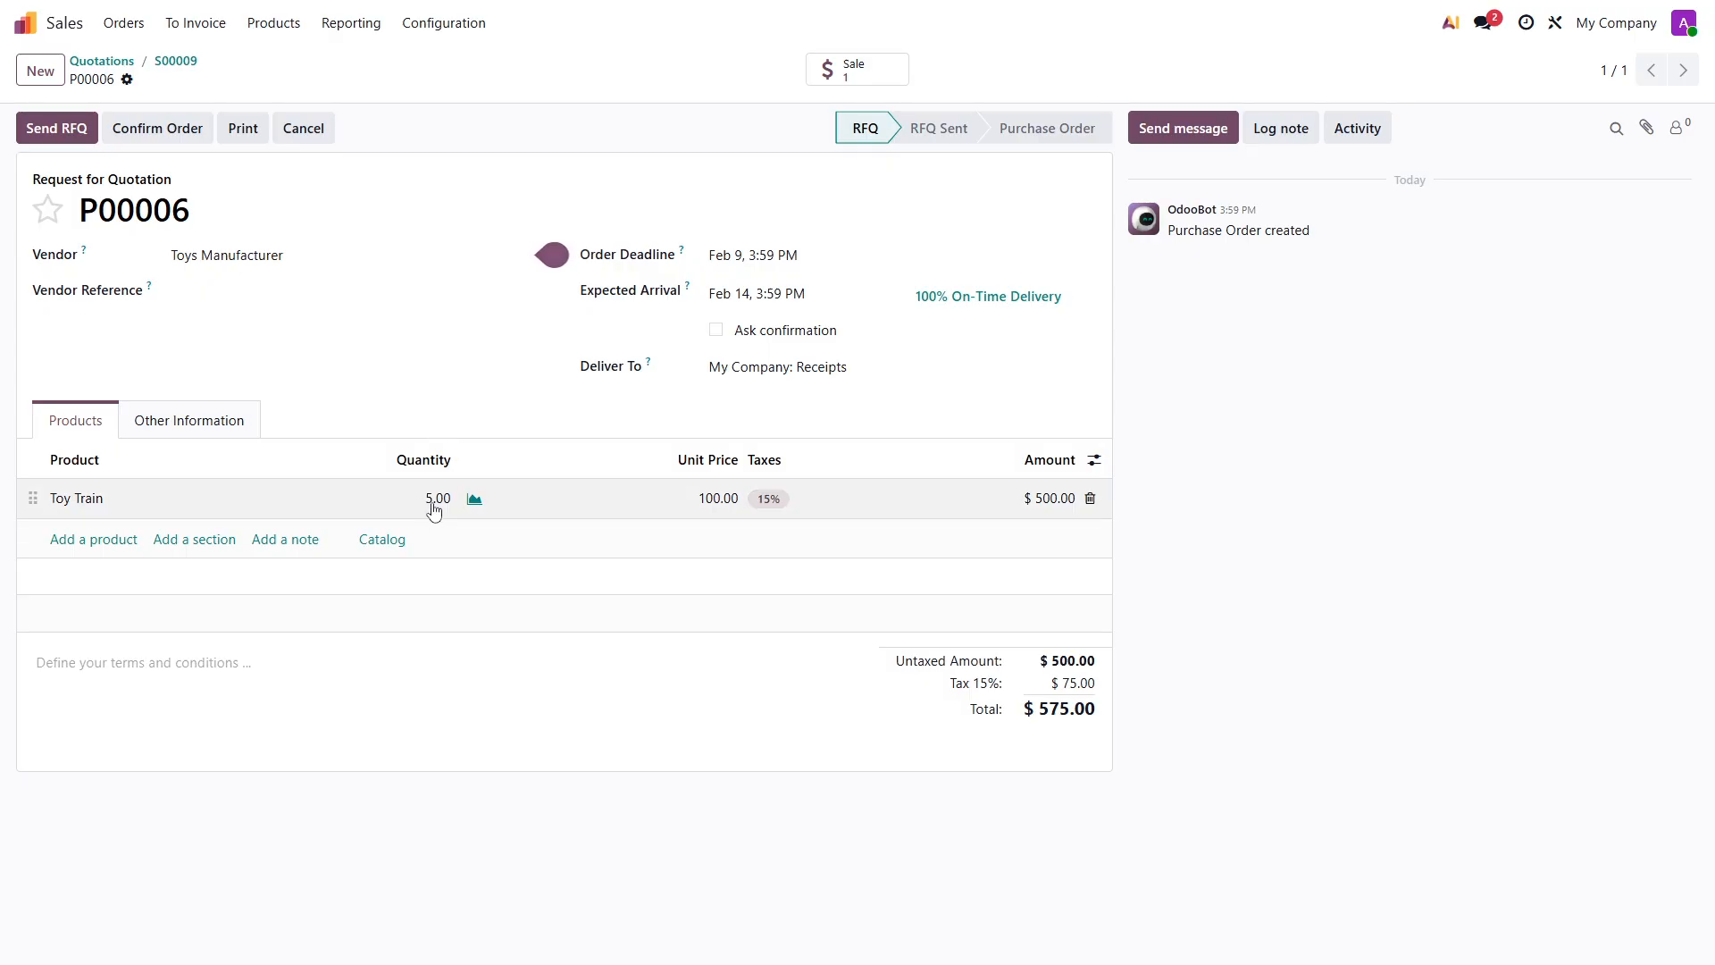
click(179, 63)
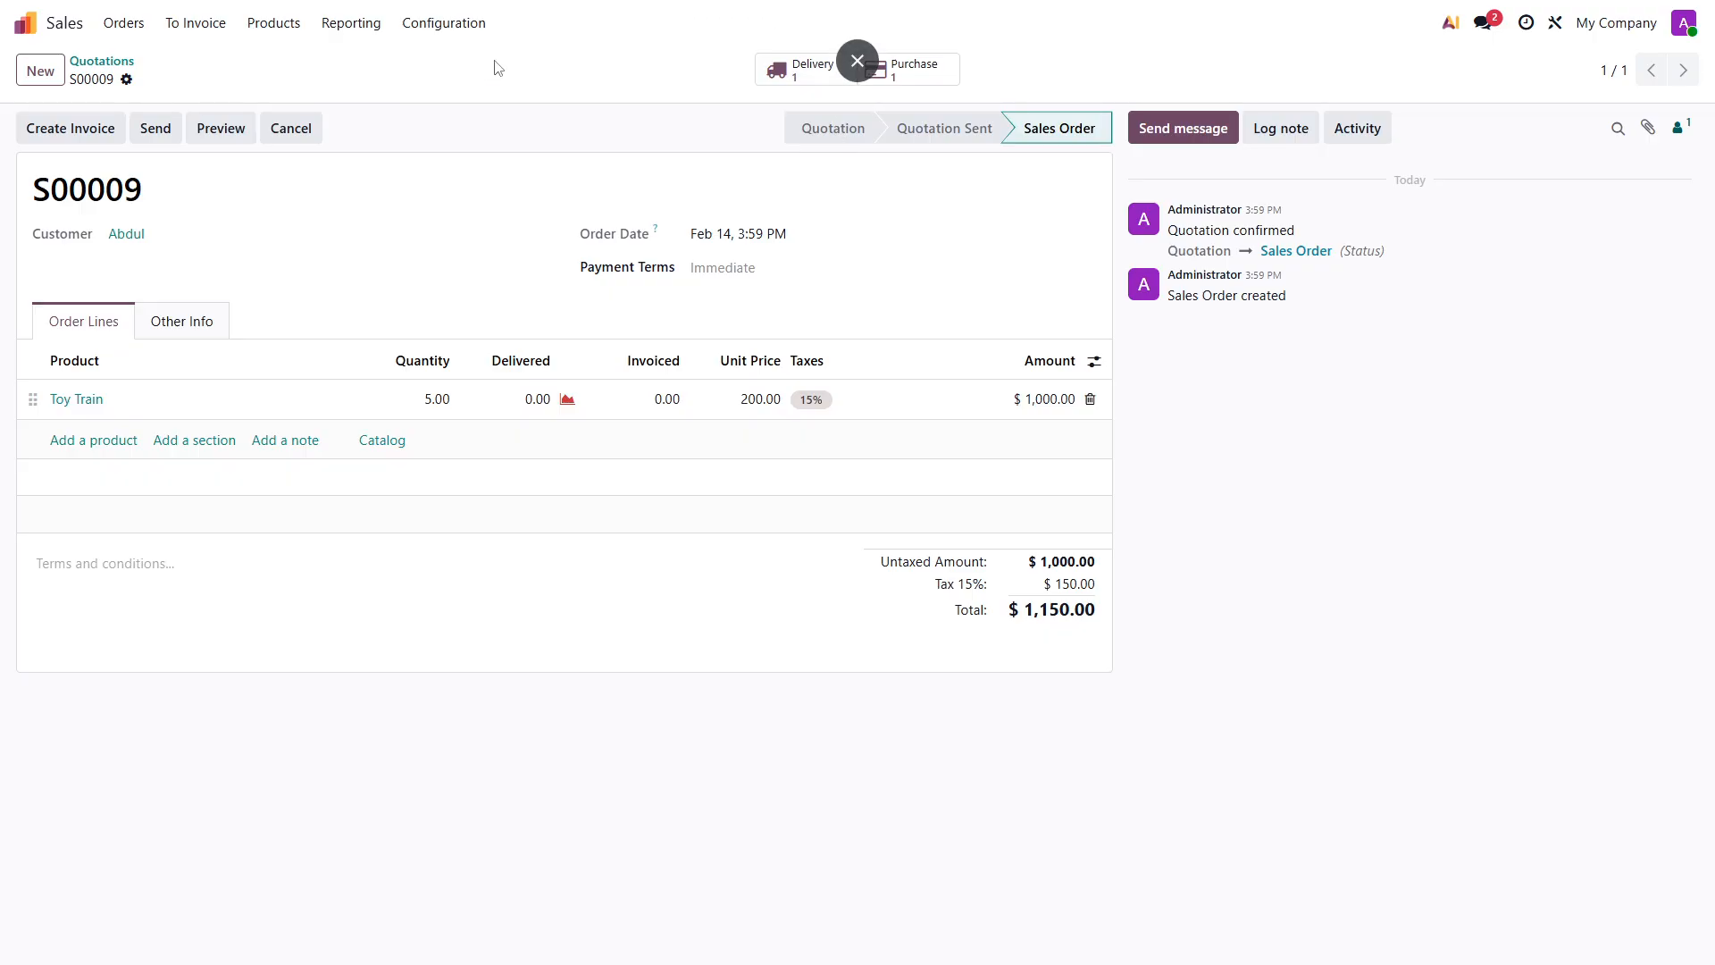
click(863, 64)
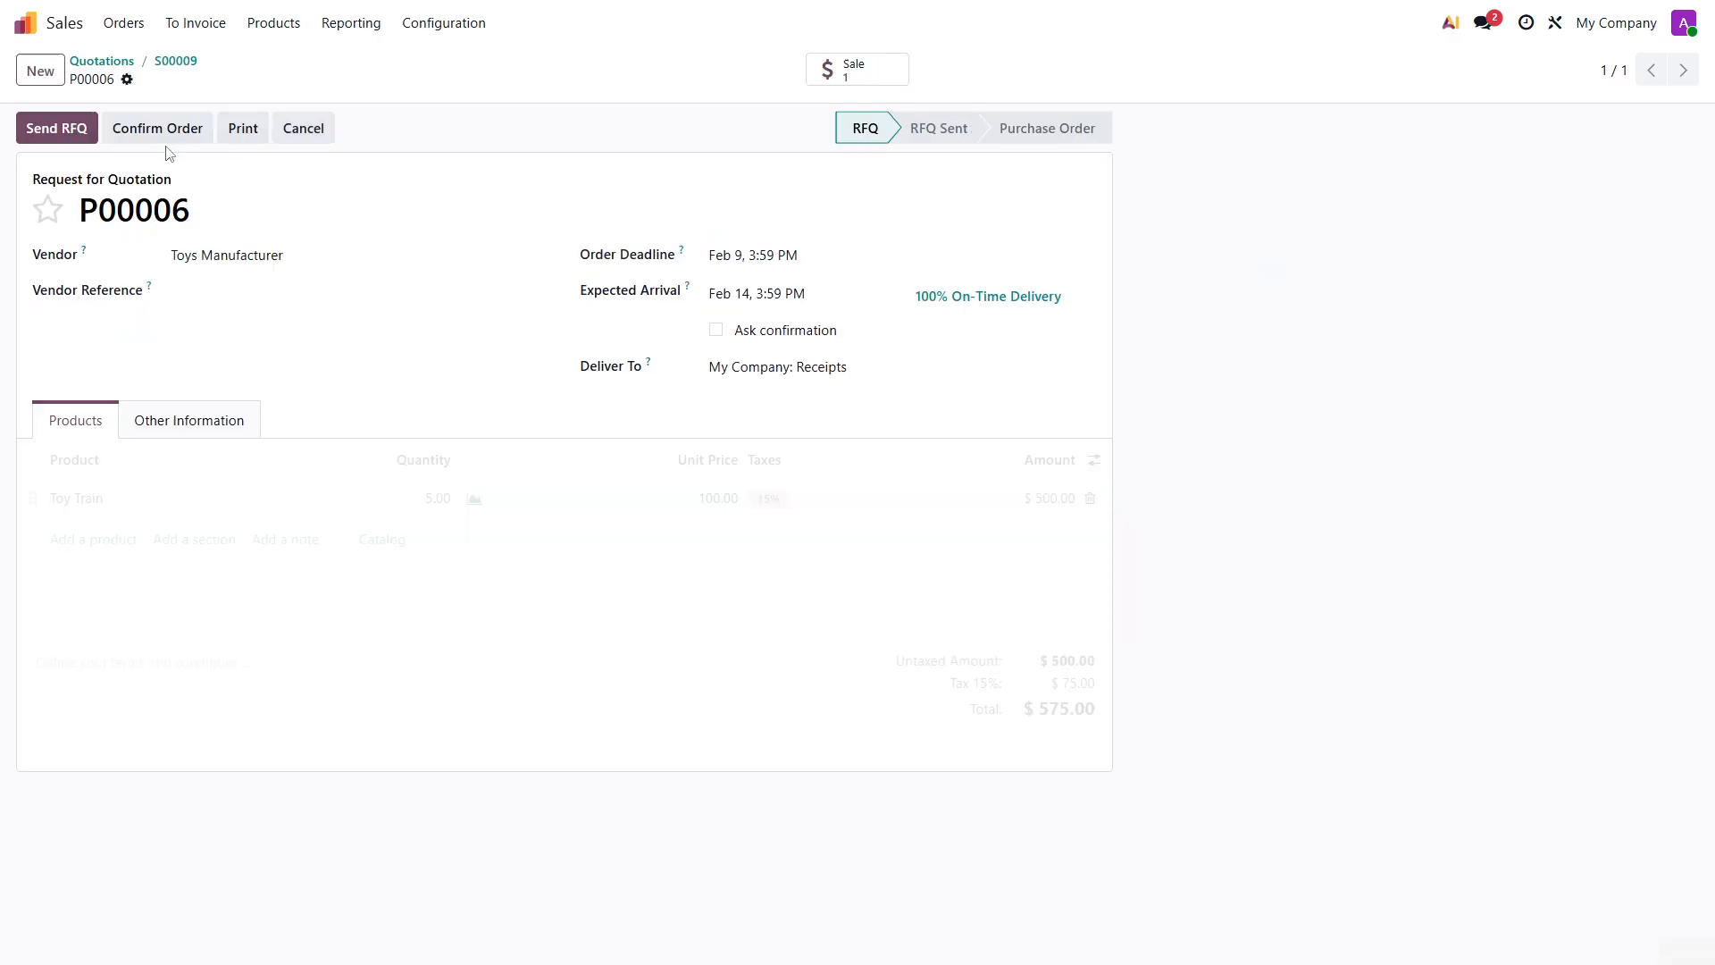
click(157, 128)
click(902, 70)
click(55, 131)
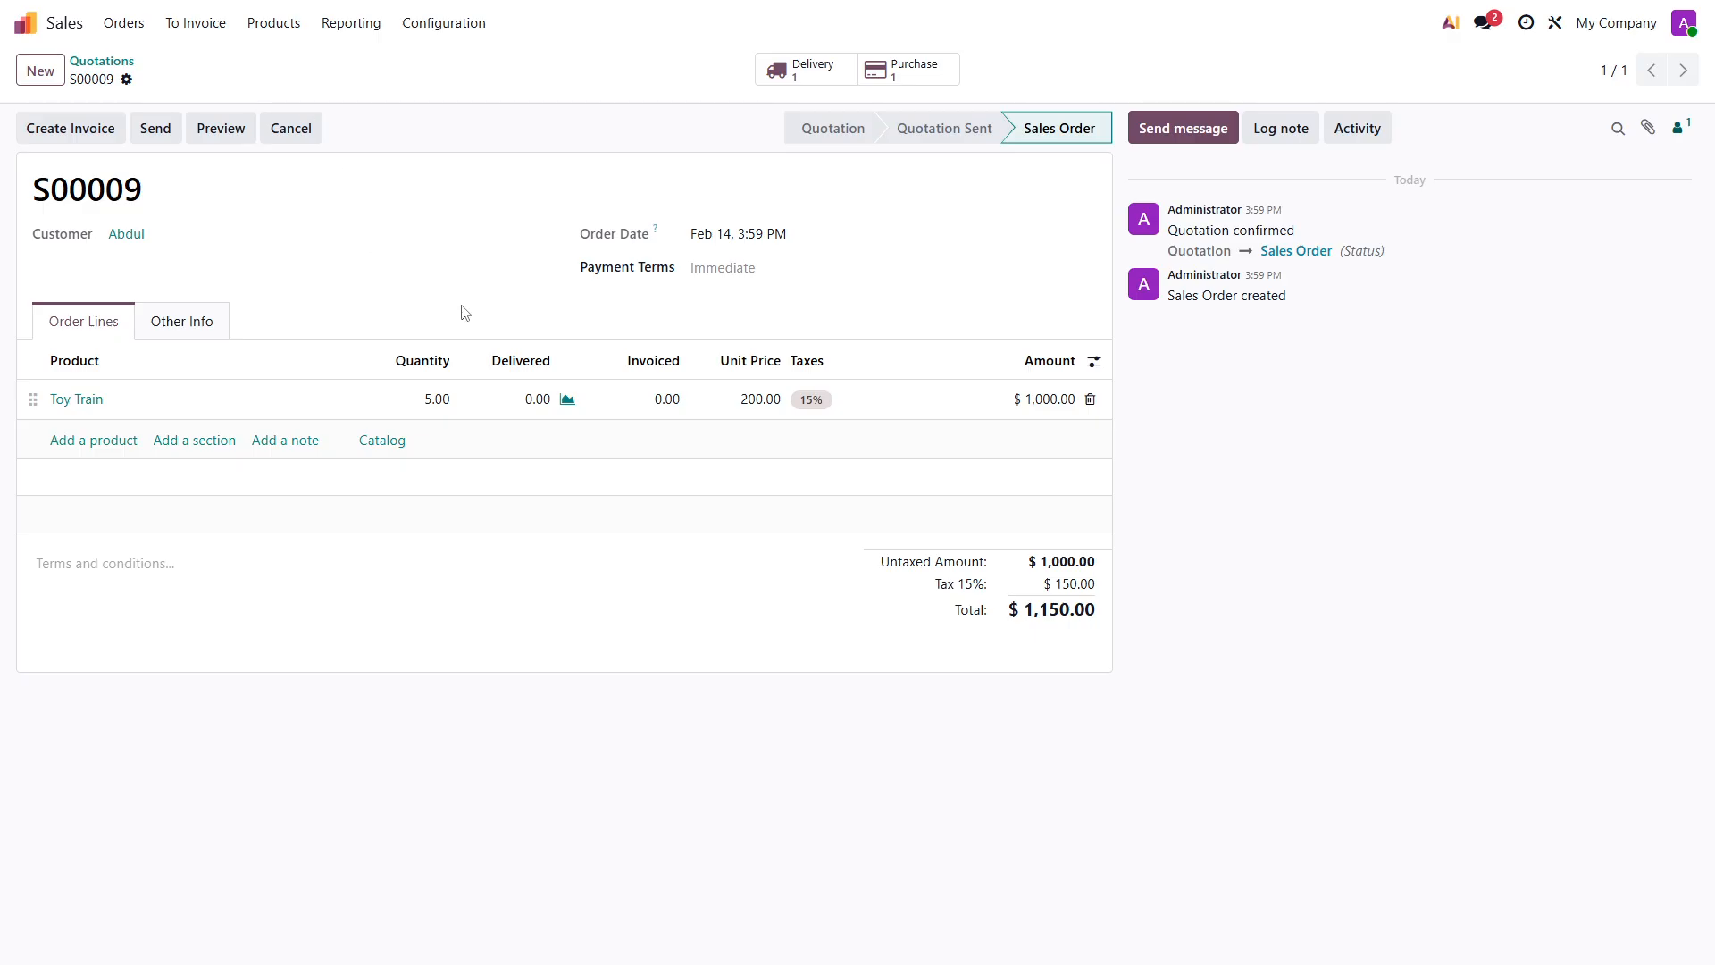
- Validate the sales order's delivery of 5 Toy Trains and return to the sales order
click(802, 78)
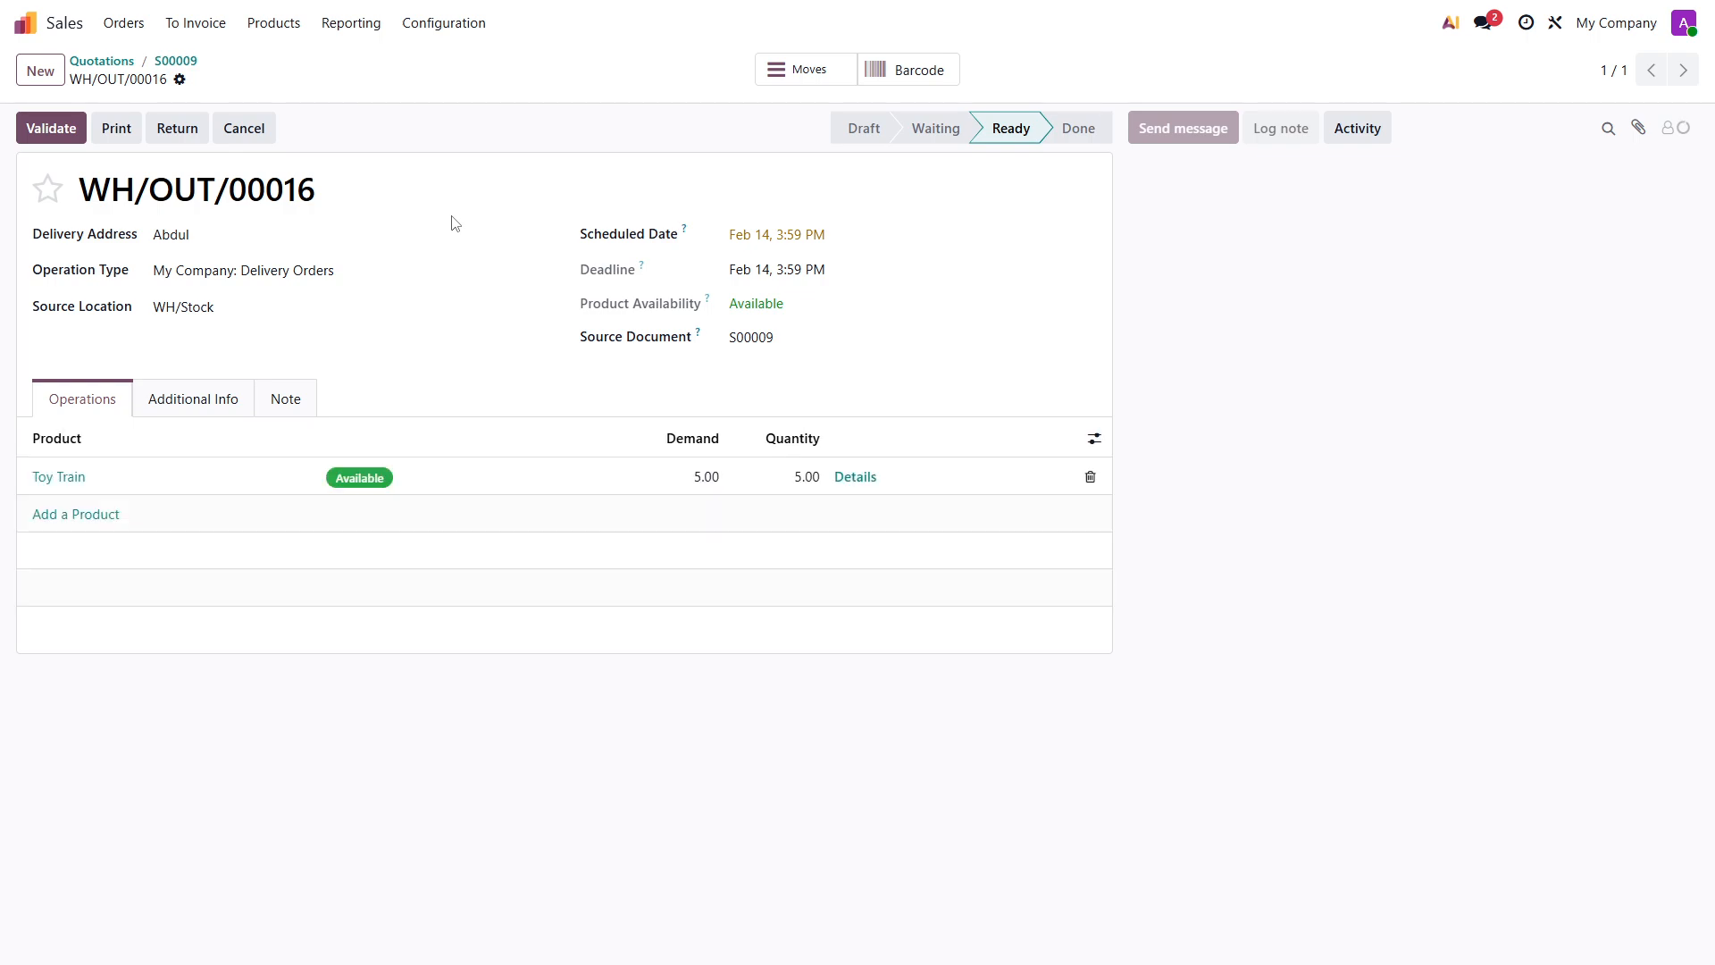
click(40, 128)
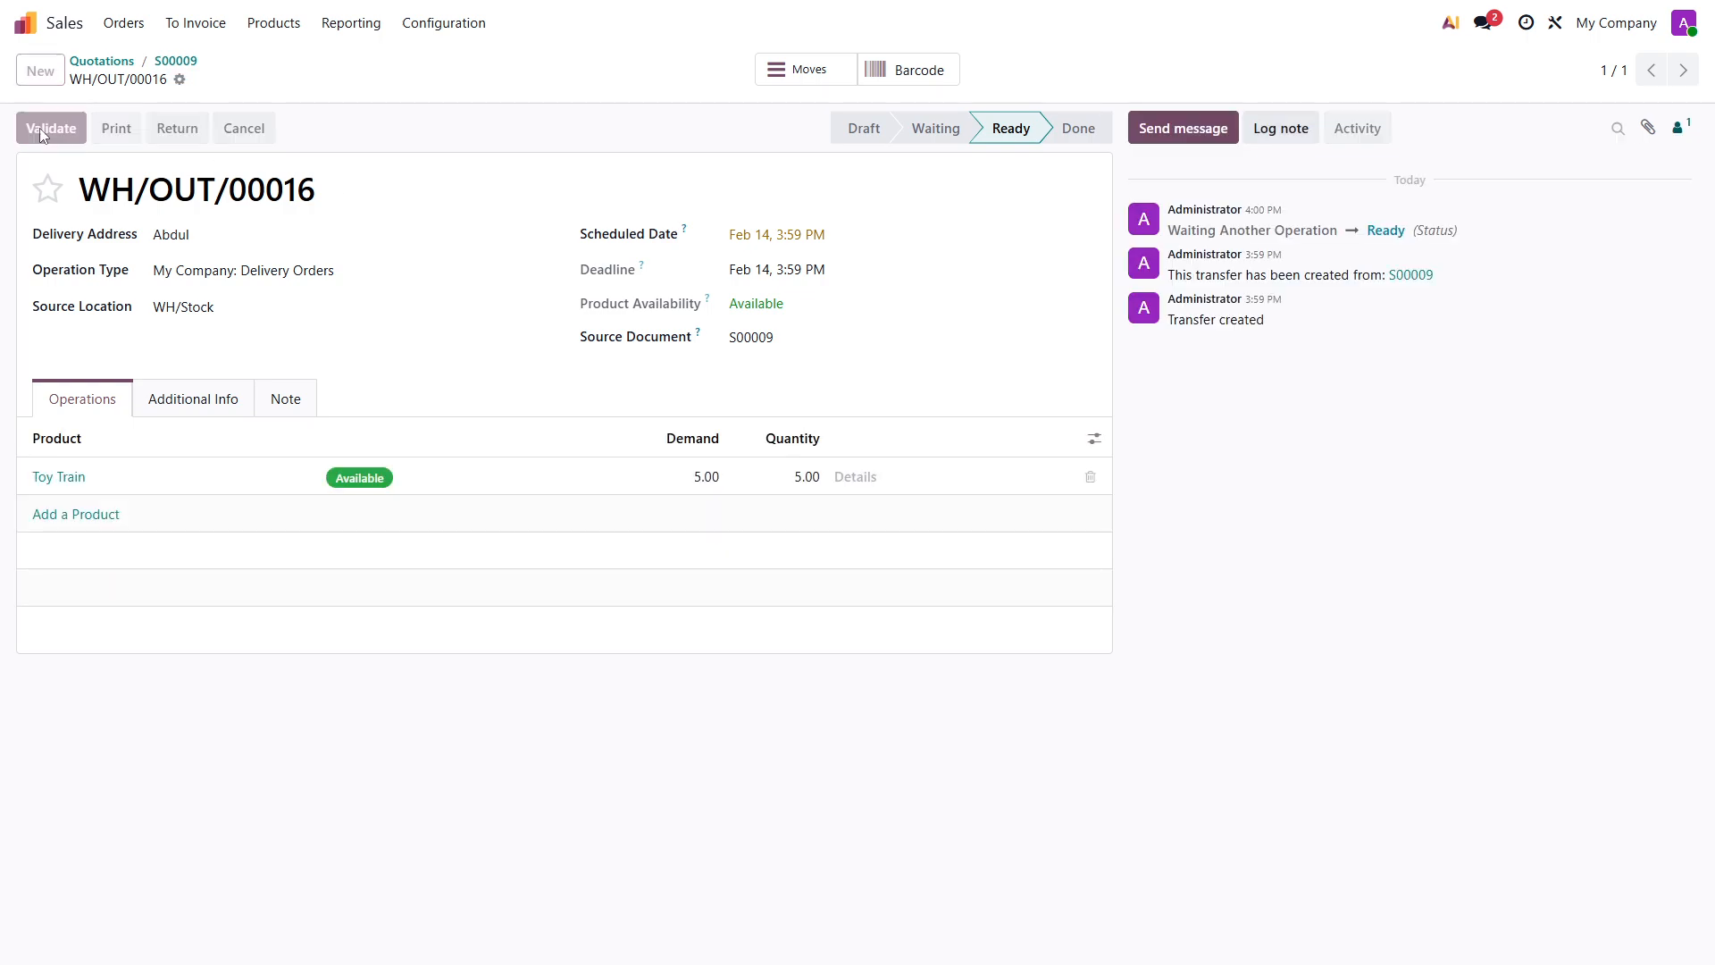
click(179, 61)
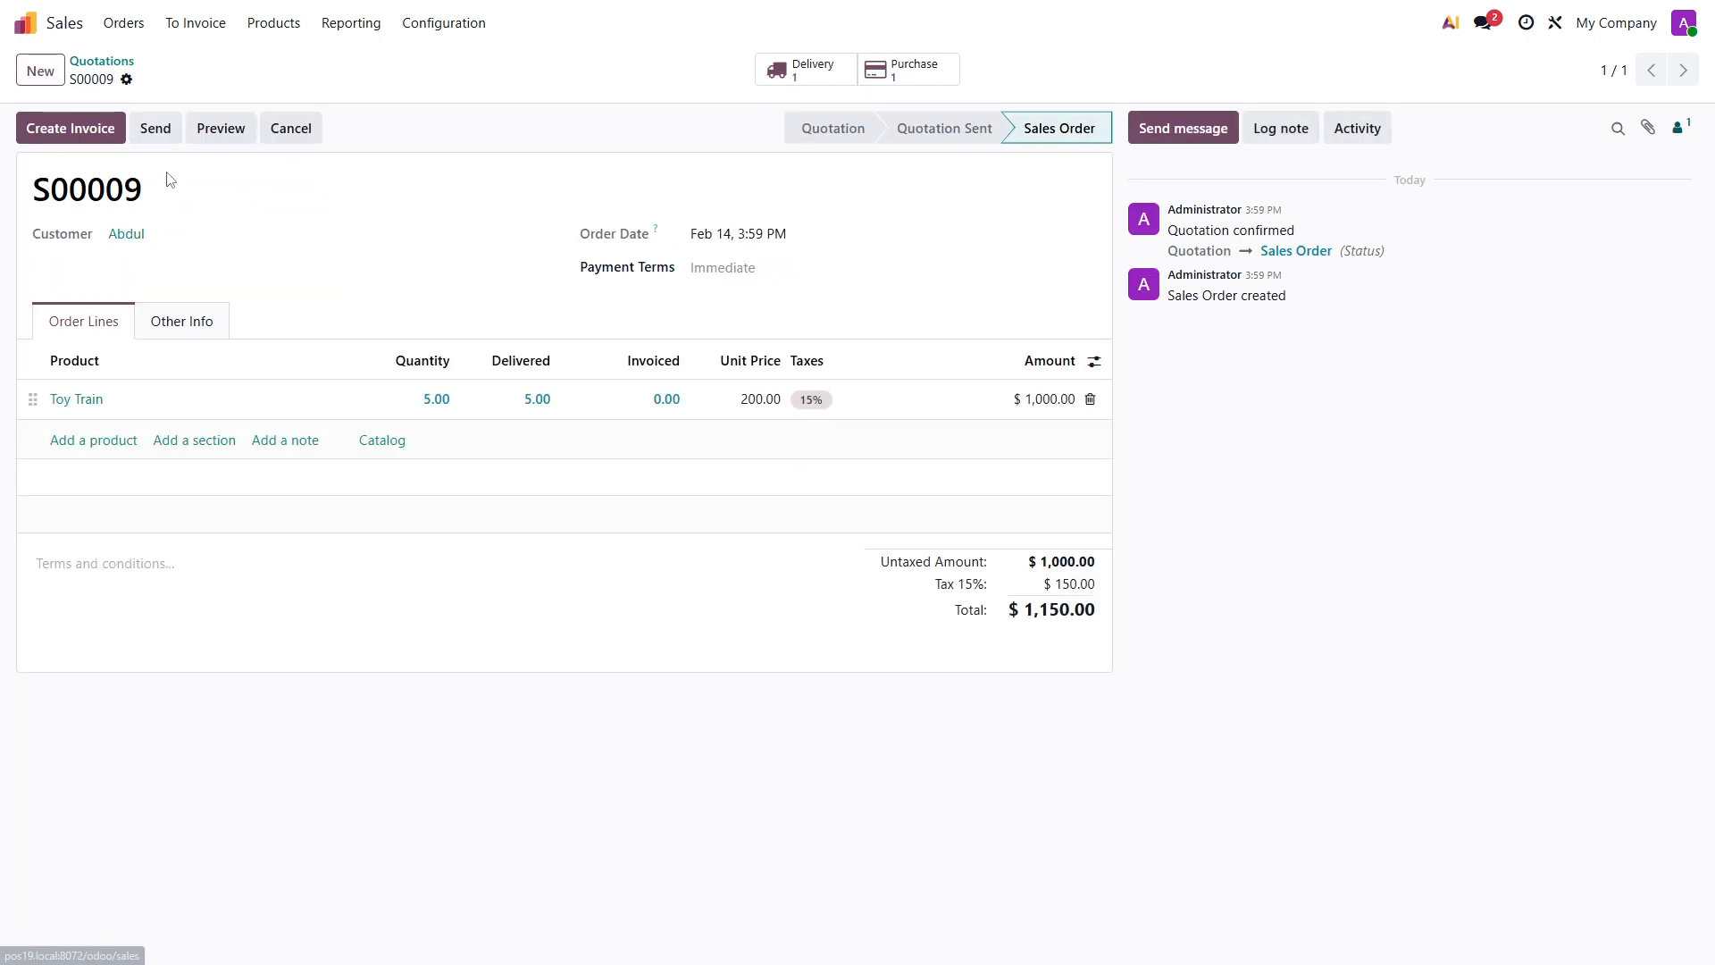
- Create a regular invoice for the sales order, confirm it and return to the overview of installed apps
click(82, 134)
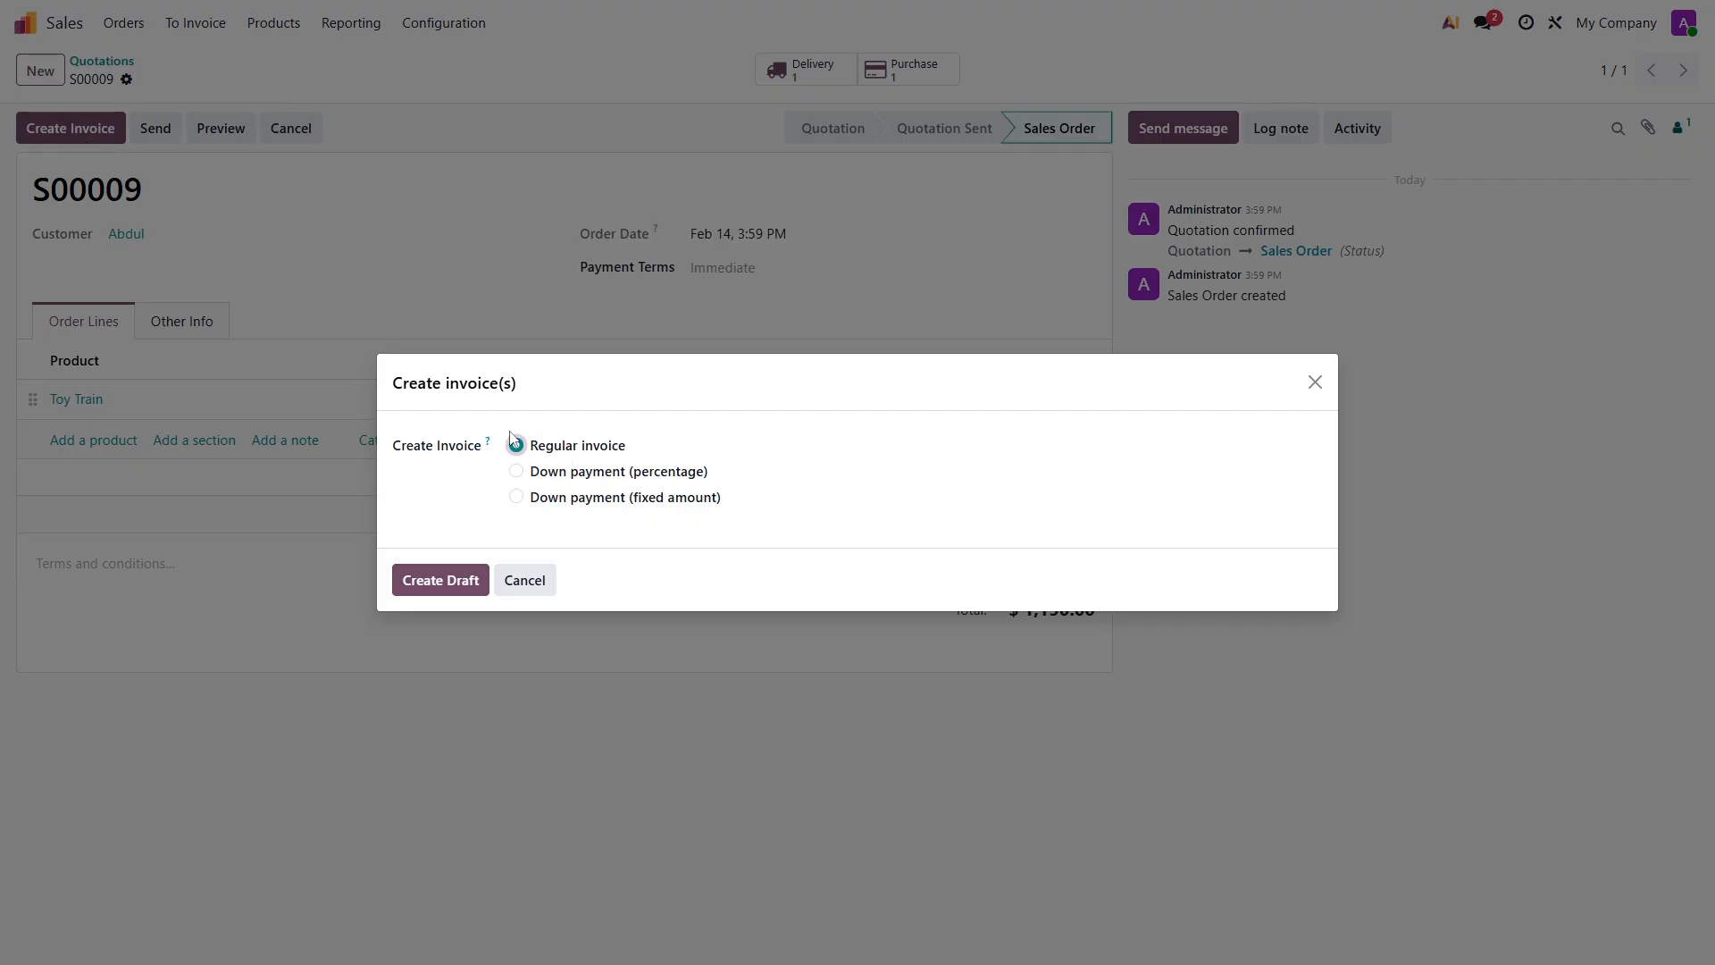
click(446, 577)
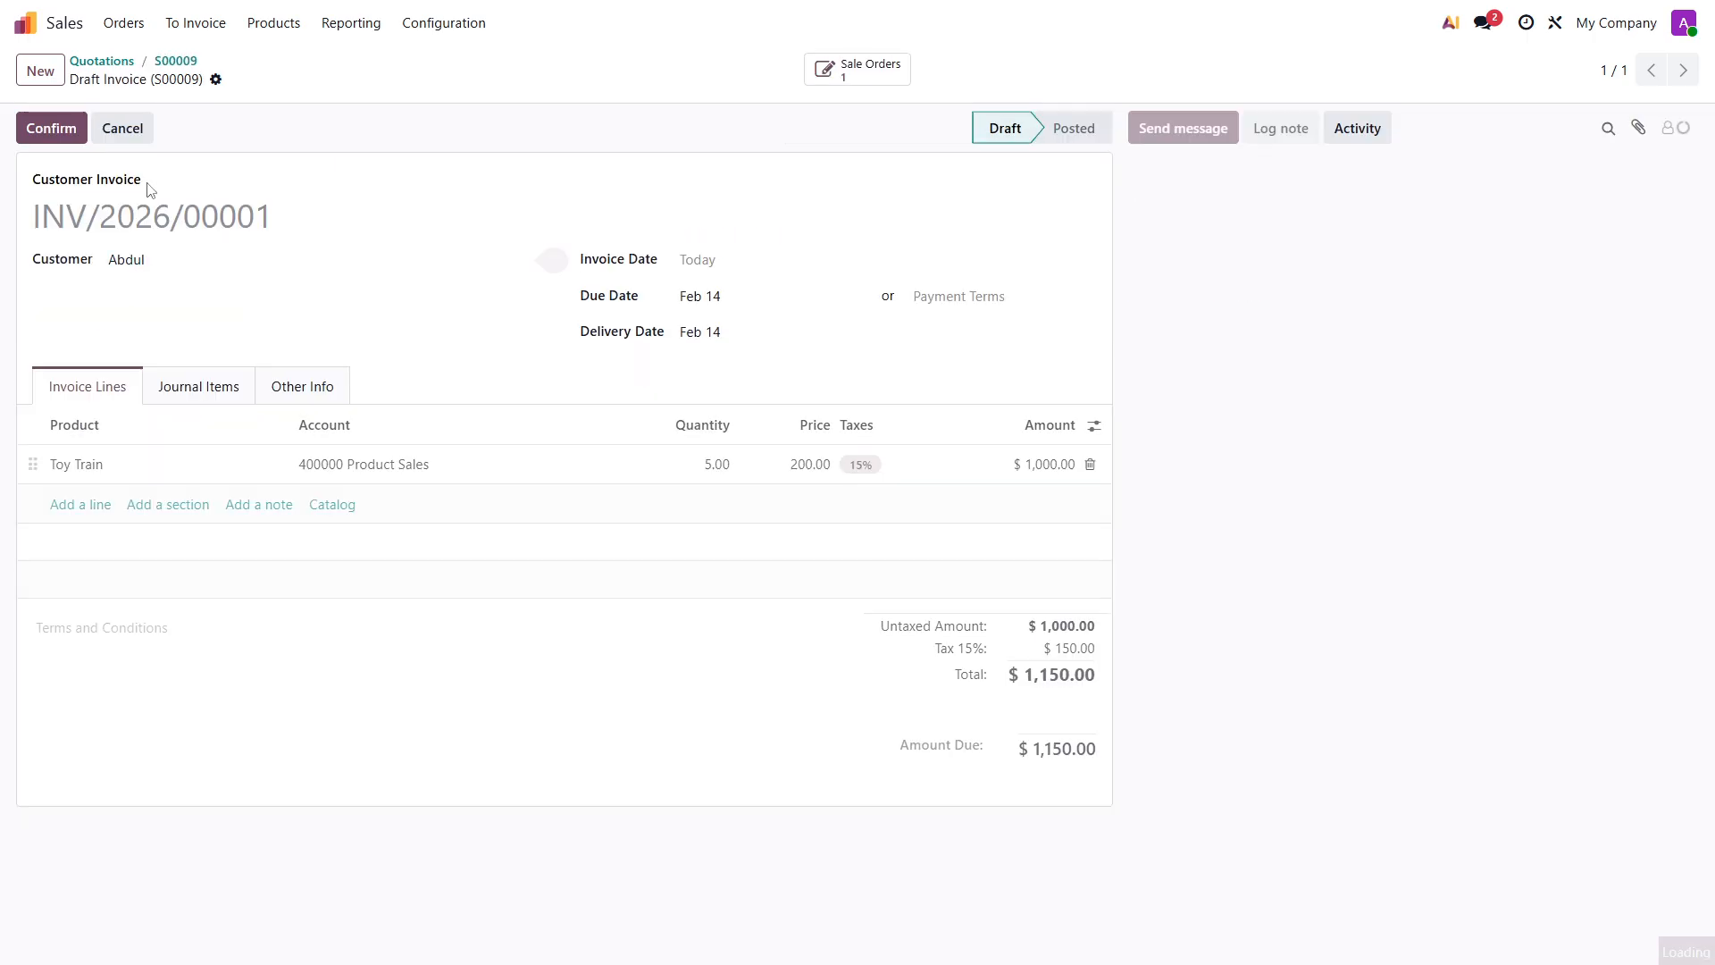
click(54, 132)
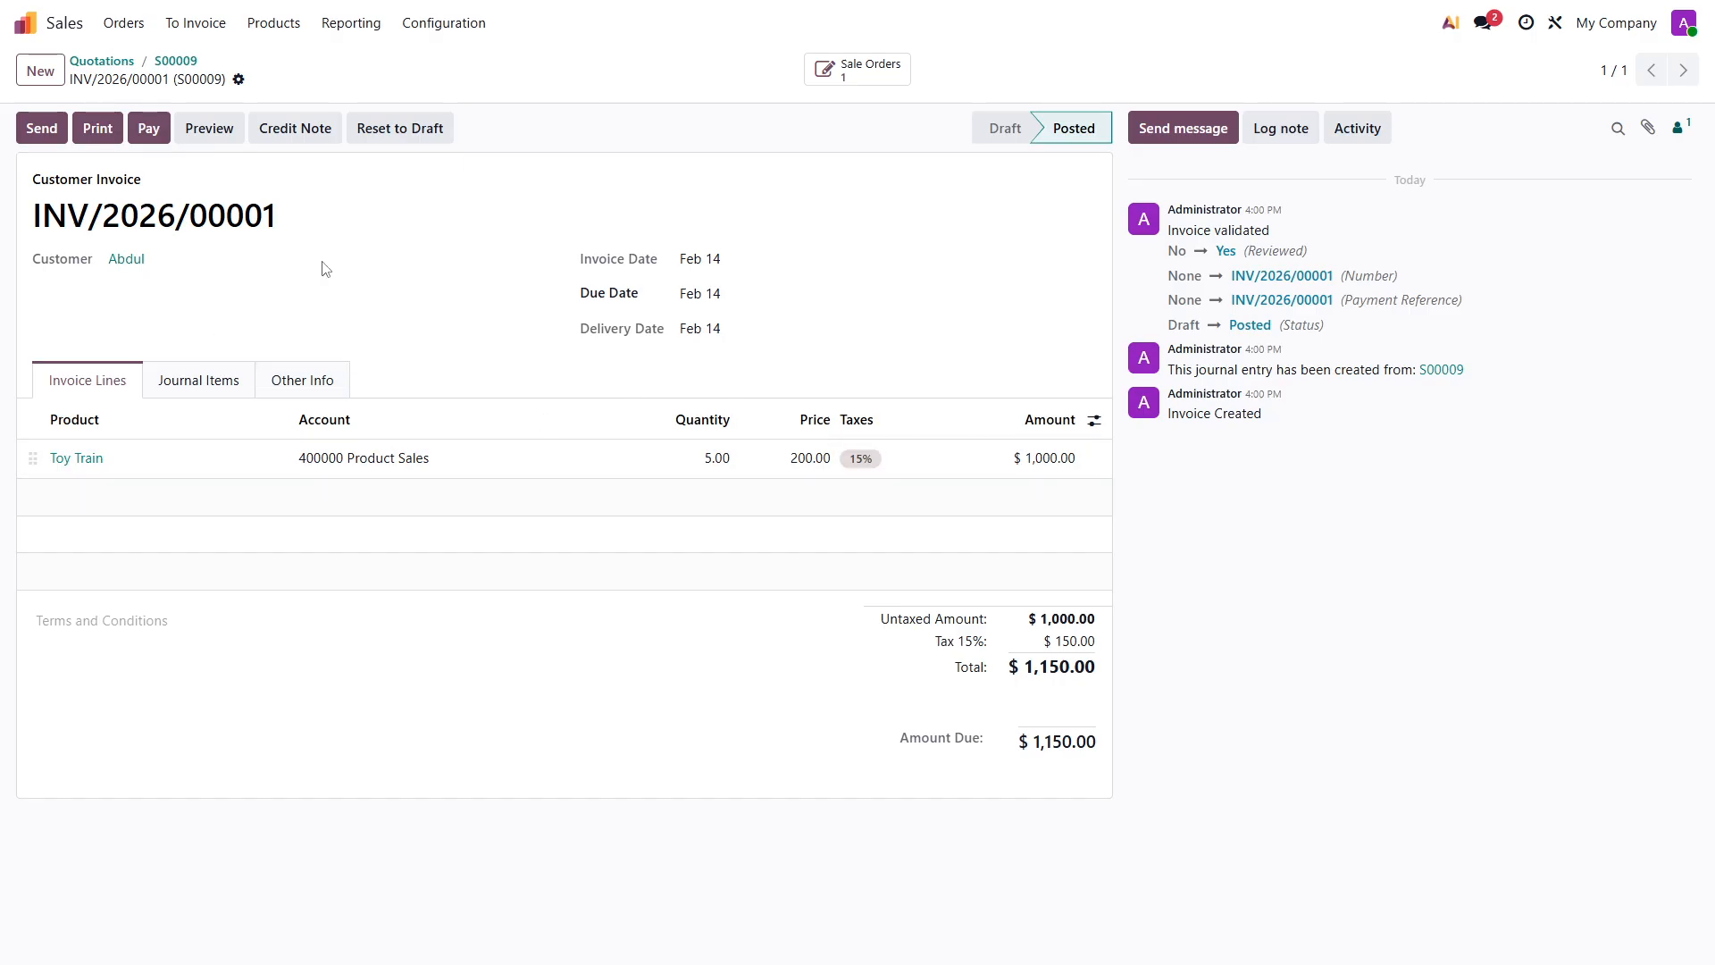
click(52, 29)
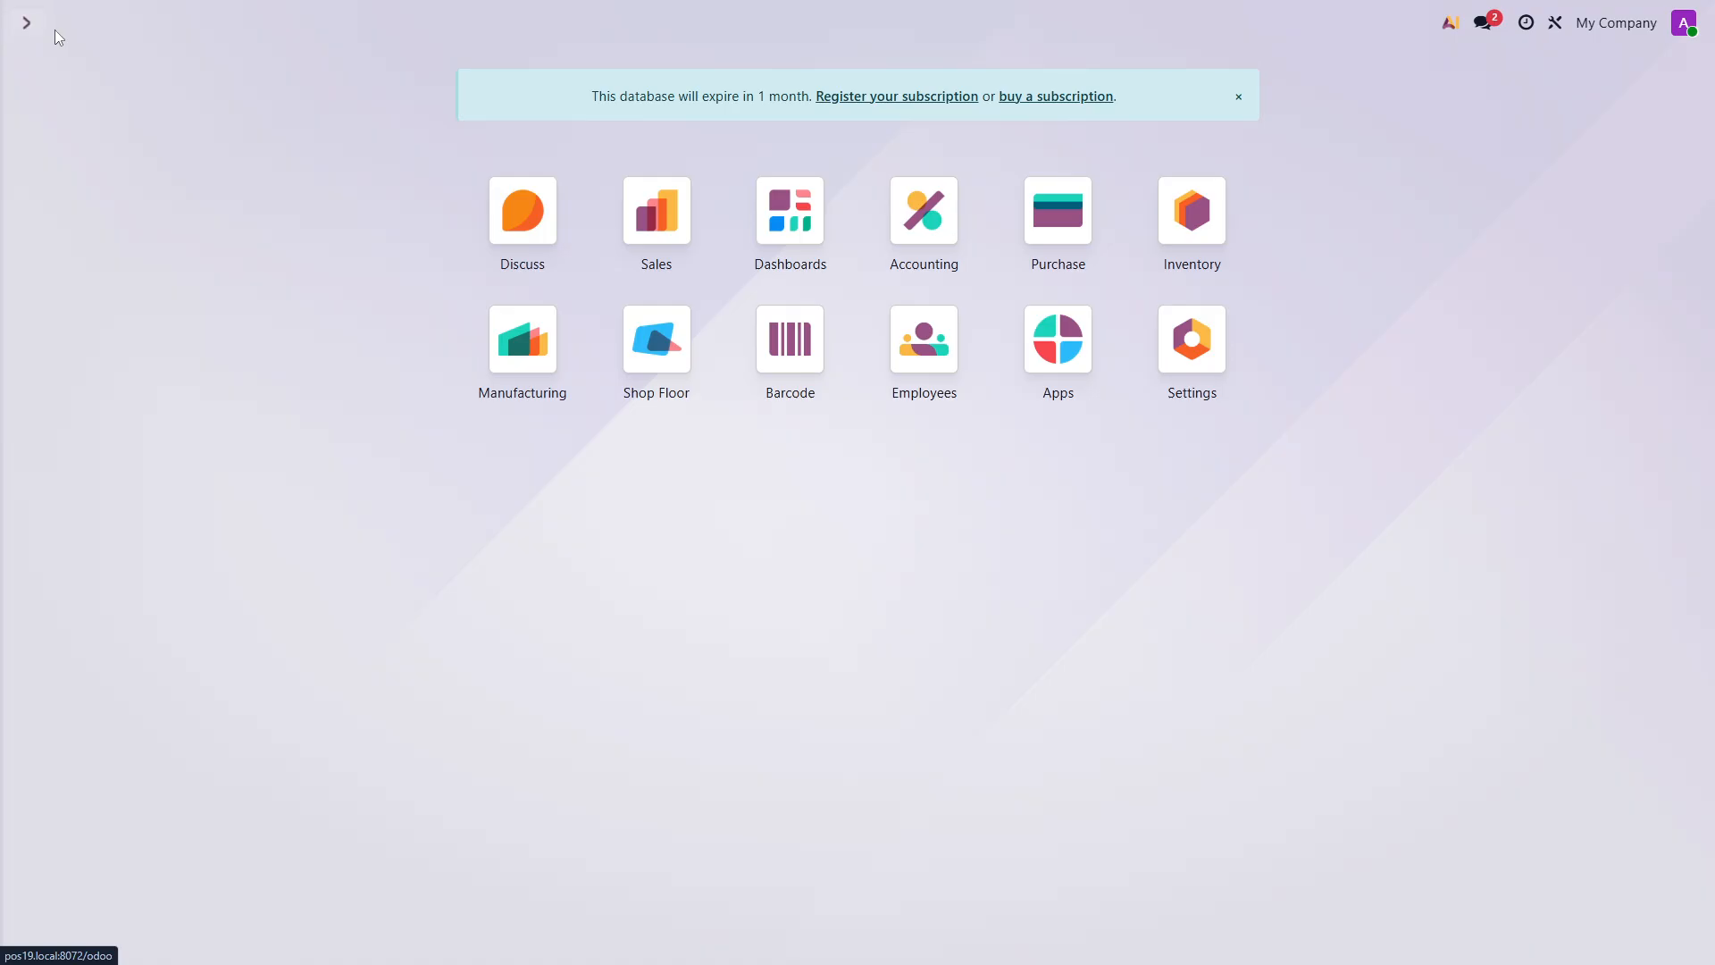